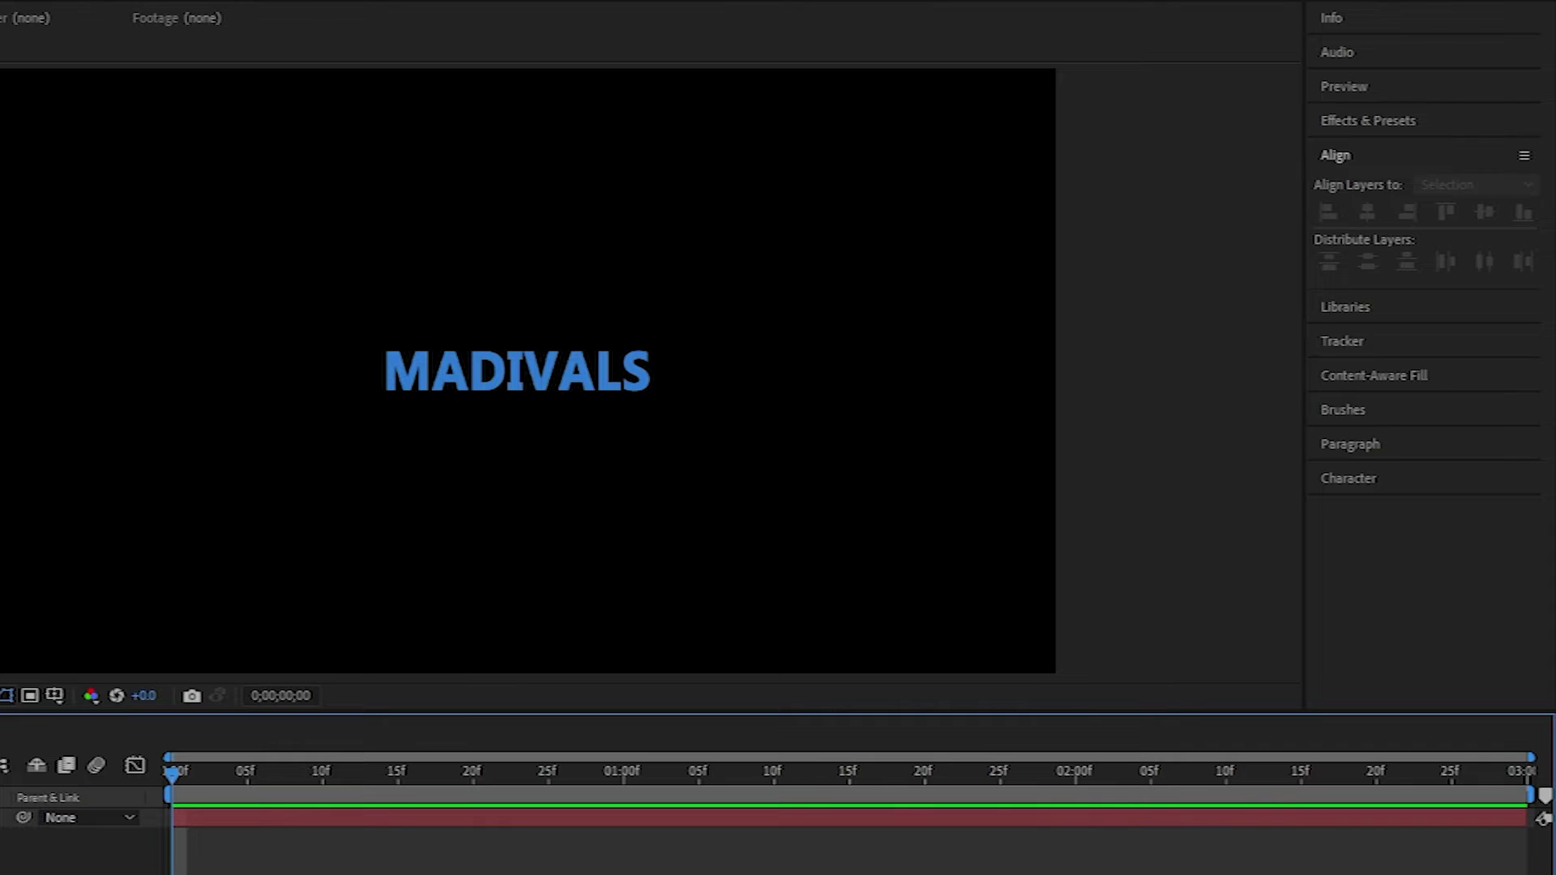
- Import the Polygon Texture and Glass Texture map images and place Polygon Texture beneath the text layer in the main composition
{"action": "key", "text": "ctrl+i"}
{"action": "left_click", "coordinate": [990, 292]}
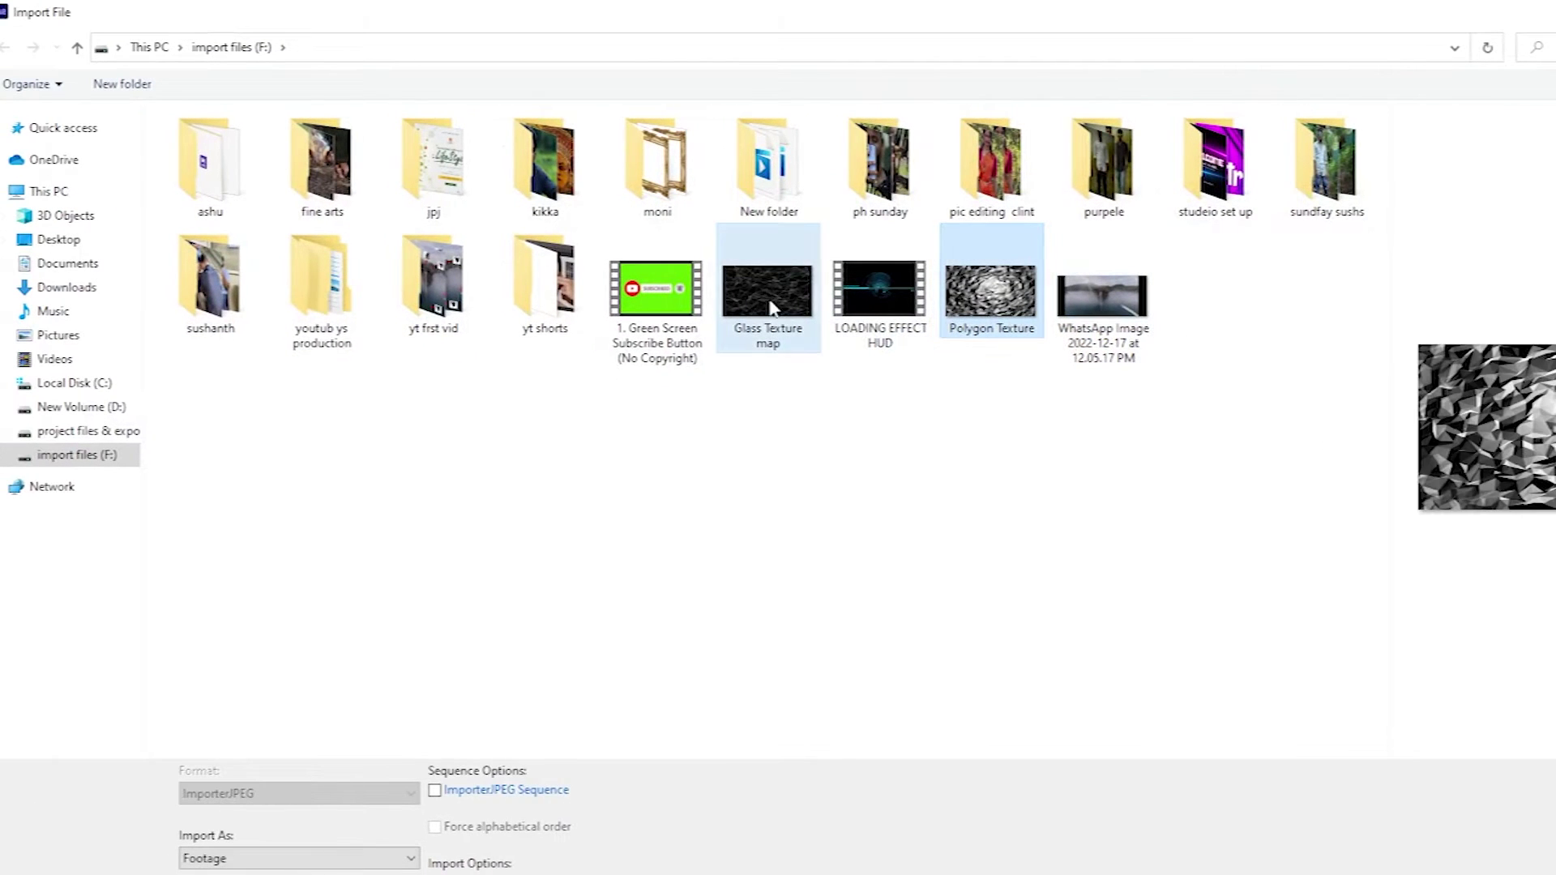
{"action": "left_click", "coordinate": [768, 296], "text": "ctrl"}
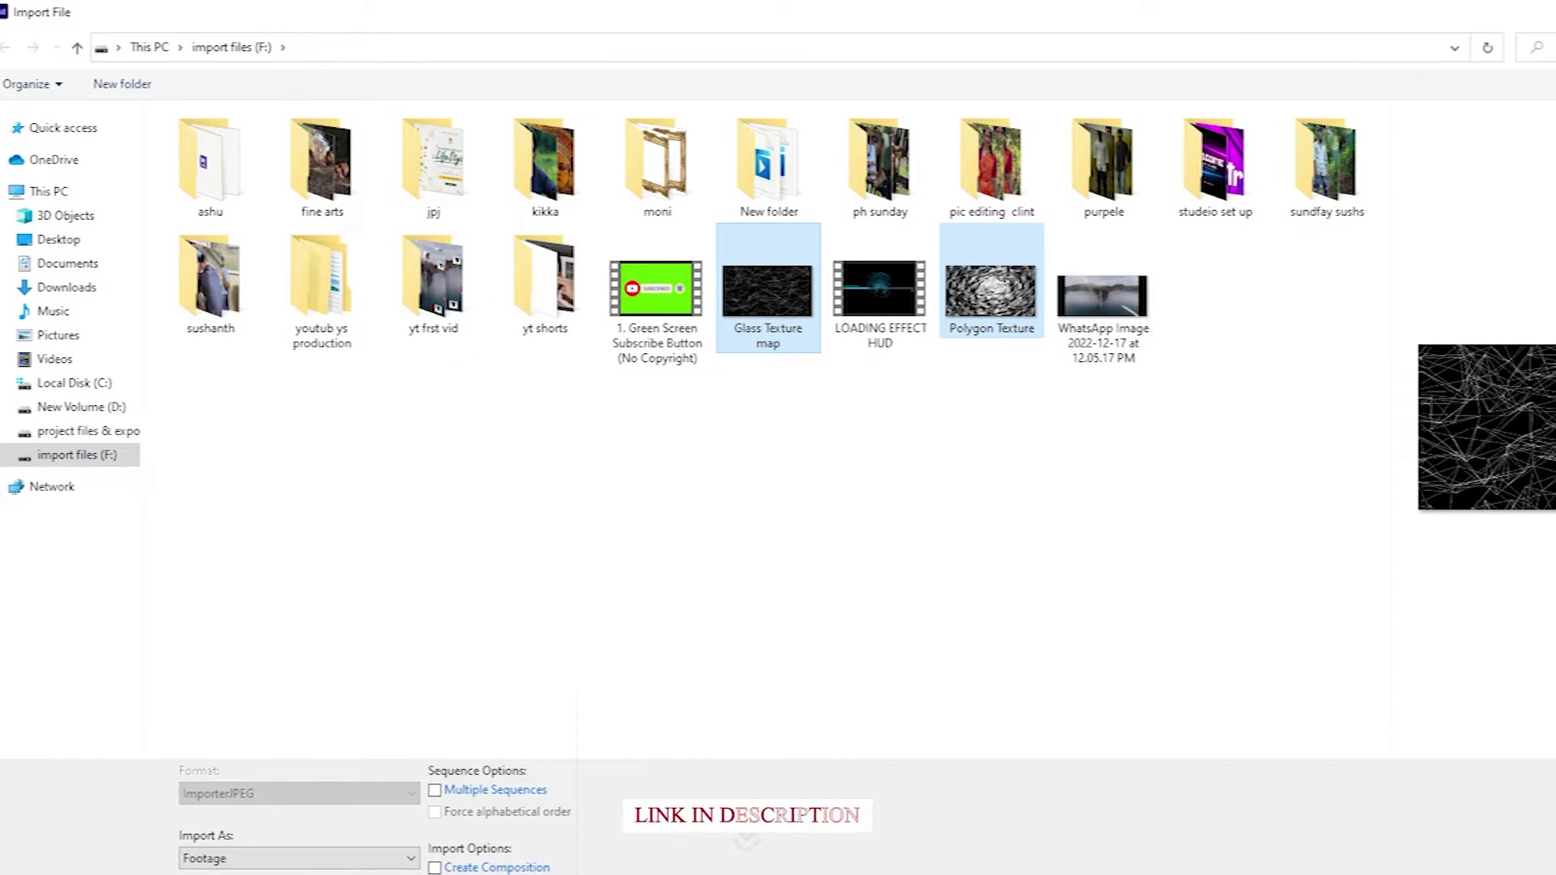
{"action": "key", "text": "Return"}
{"action": "left_click_drag", "start_coordinate": [52, 255], "coordinate": [148, 756]}
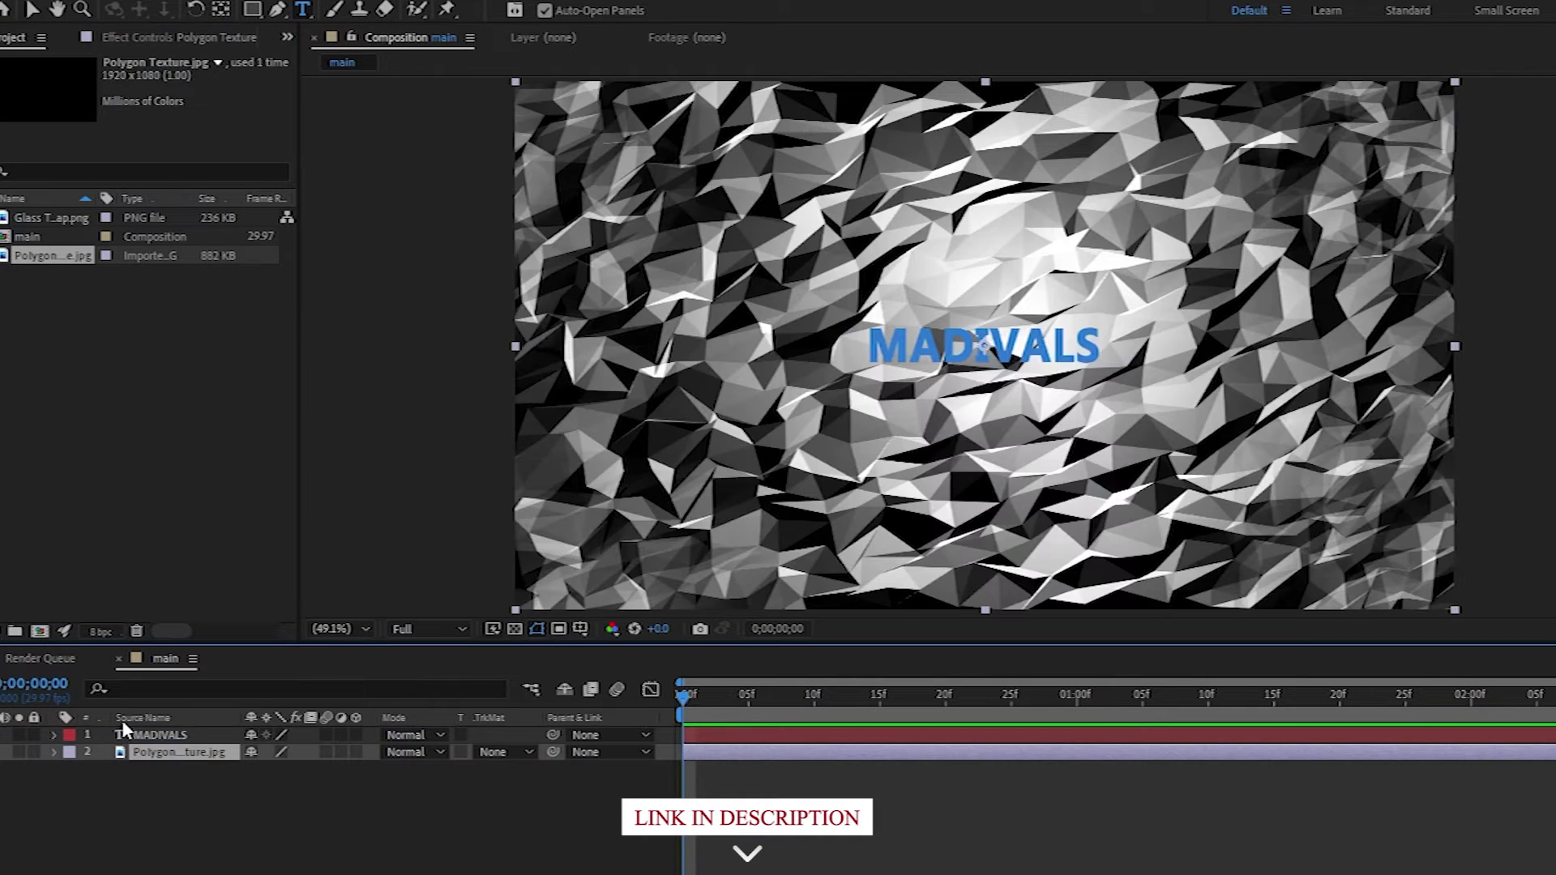
- Try a luma track matte on the Polygon Texture layer using the text layer, and undo it
{"action": "left_click", "coordinate": [512, 752]}
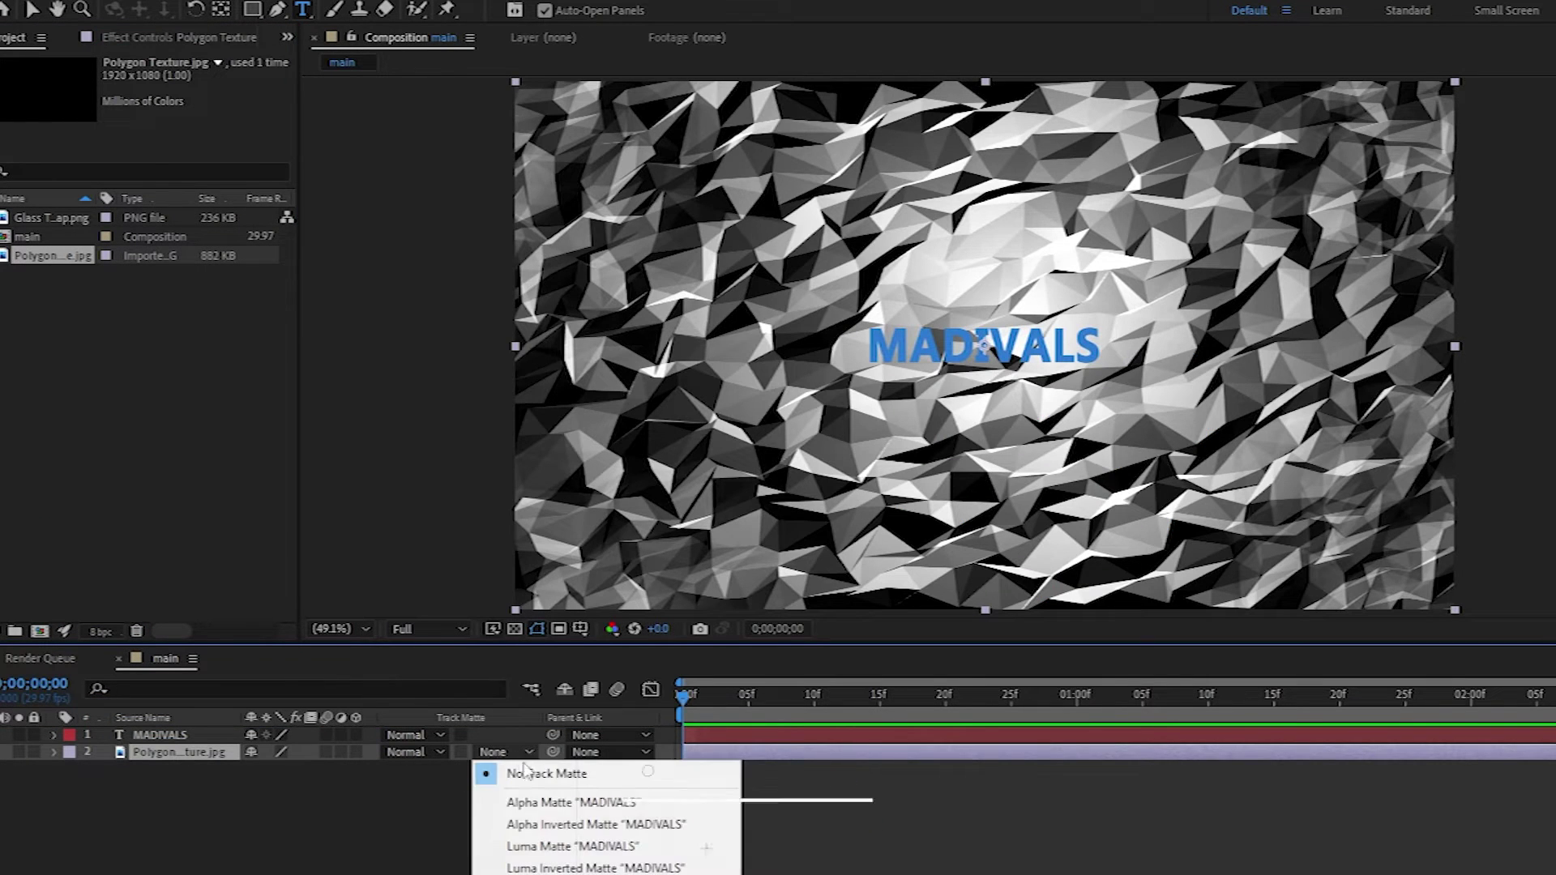
{"action": "left_click", "coordinate": [551, 845]}
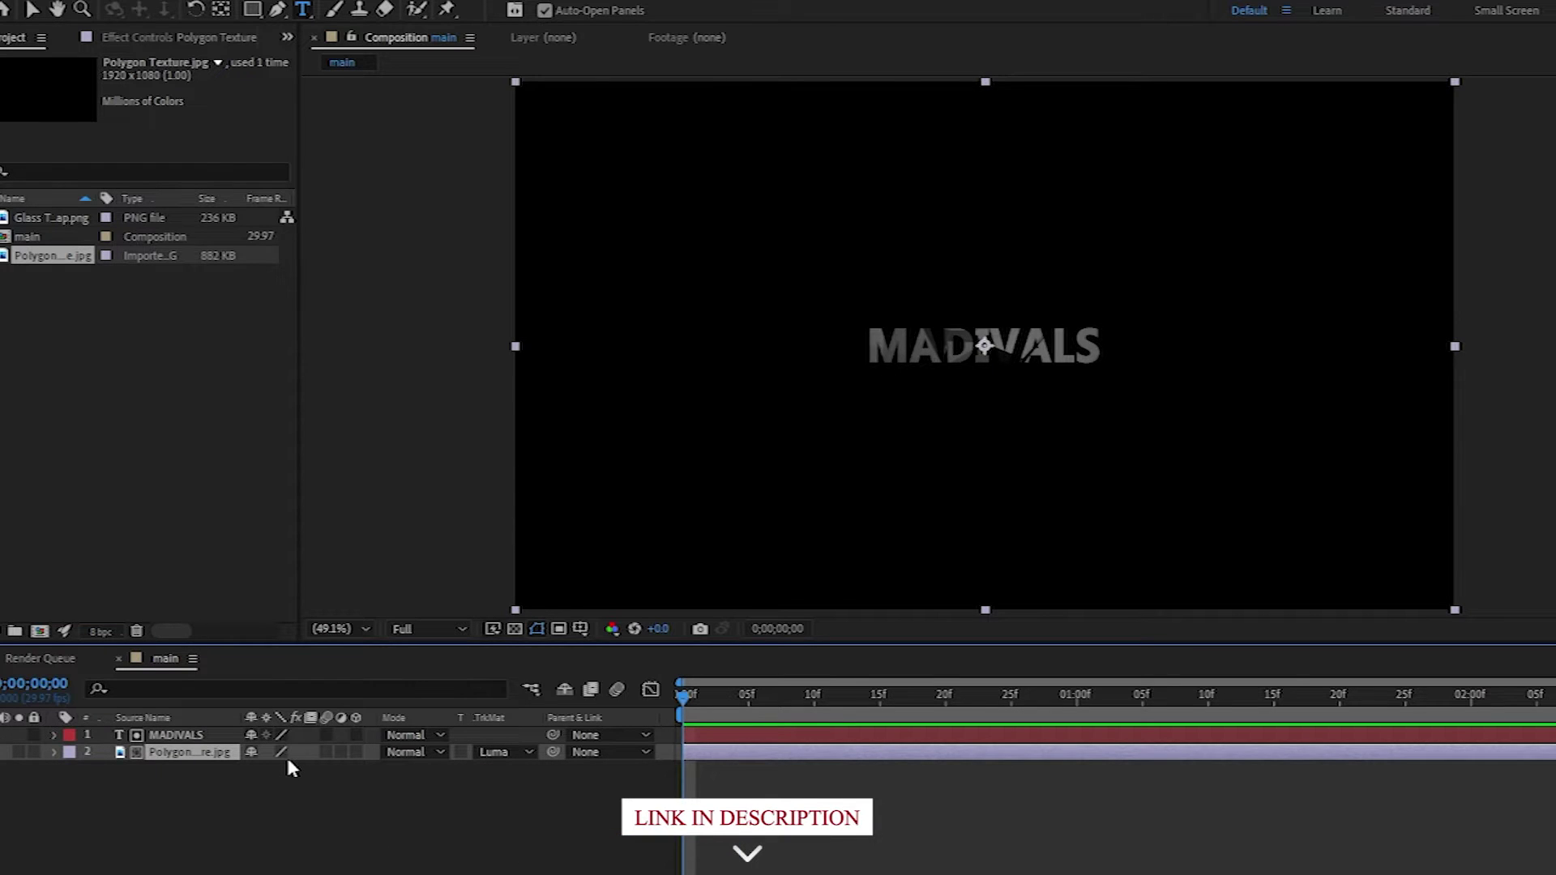
{"action": "key", "text": "ctrl+z"}
- Move the text layer below Polygon Texture and set its track matte to the Polygon Texture luma matte
{"action": "left_click_drag", "start_coordinate": [162, 735], "coordinate": [194, 762]}
{"action": "left_click", "coordinate": [504, 754]}
{"action": "left_click", "coordinate": [509, 843]}
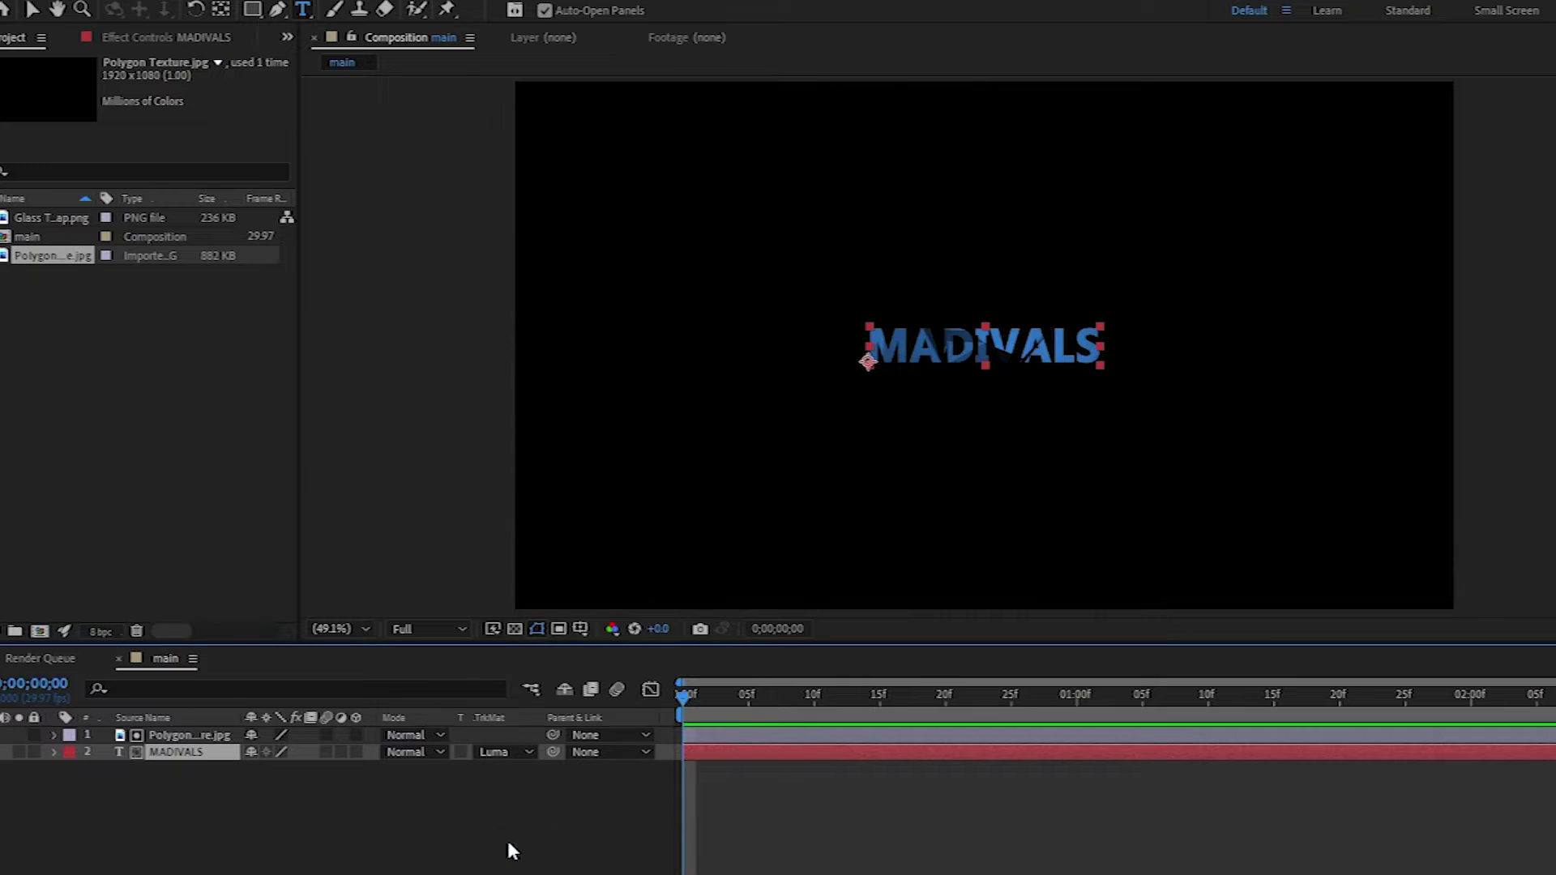
- Scale the Polygon Texture layer to change how its facets shade the text
{"action": "left_click", "coordinate": [191, 735]}
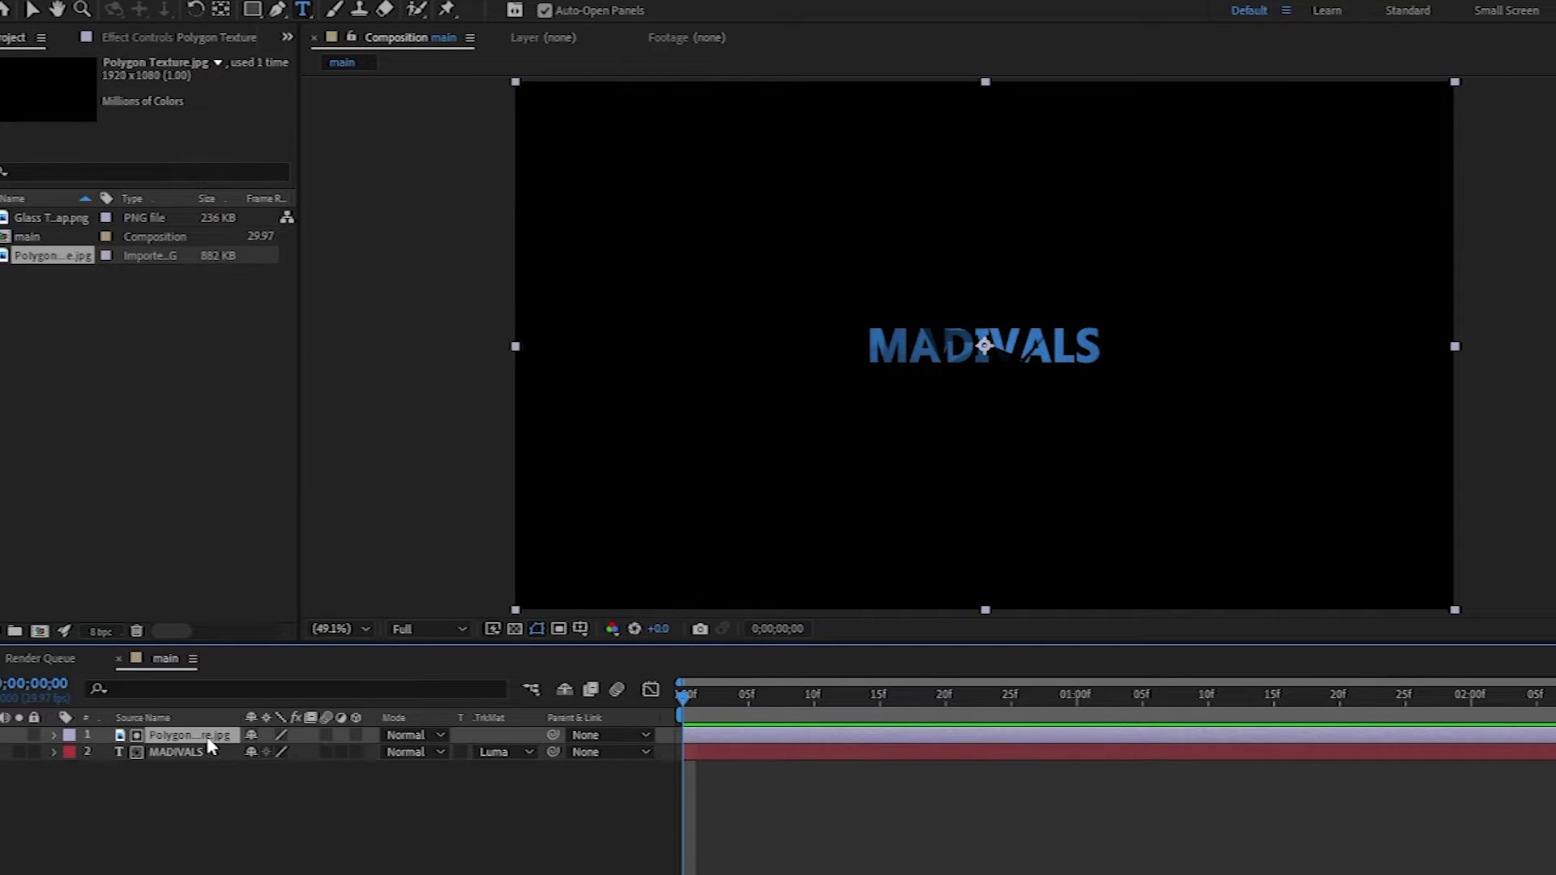
{"action": "key", "text": "s"}
{"action": "left_click_drag", "start_coordinate": [295, 753], "coordinate": [333, 754]}
{"action": "left_click", "coordinate": [241, 857]}
{"action": "key", "text": "s"}
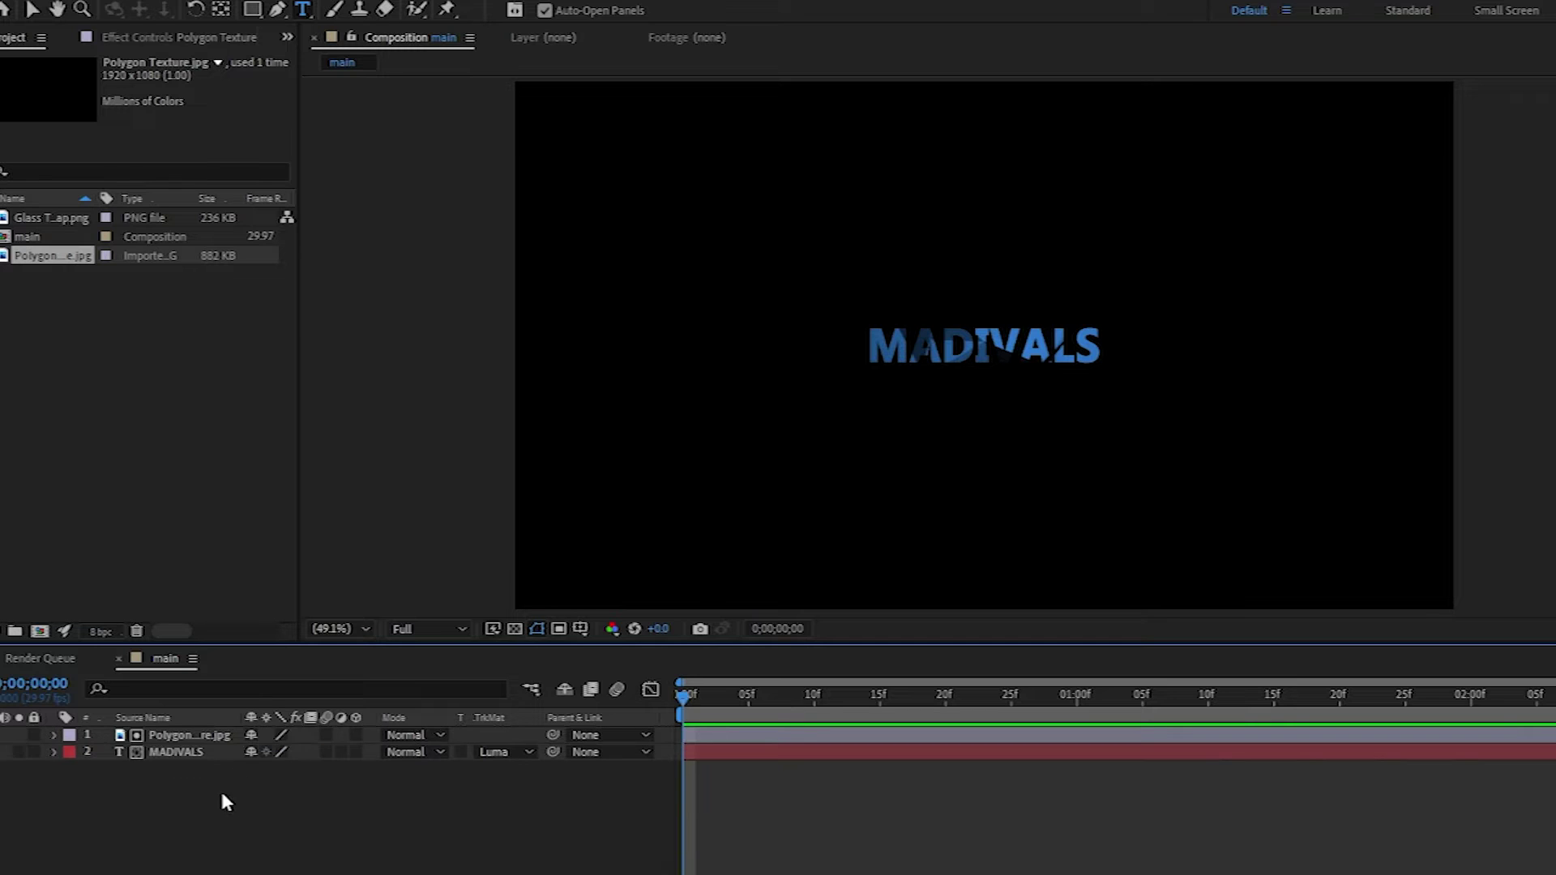
{"action": "left_click", "coordinate": [191, 752]}
{"action": "right_click", "coordinate": [209, 816]}
{"action": "mouse_move", "coordinate": [340, 591]}
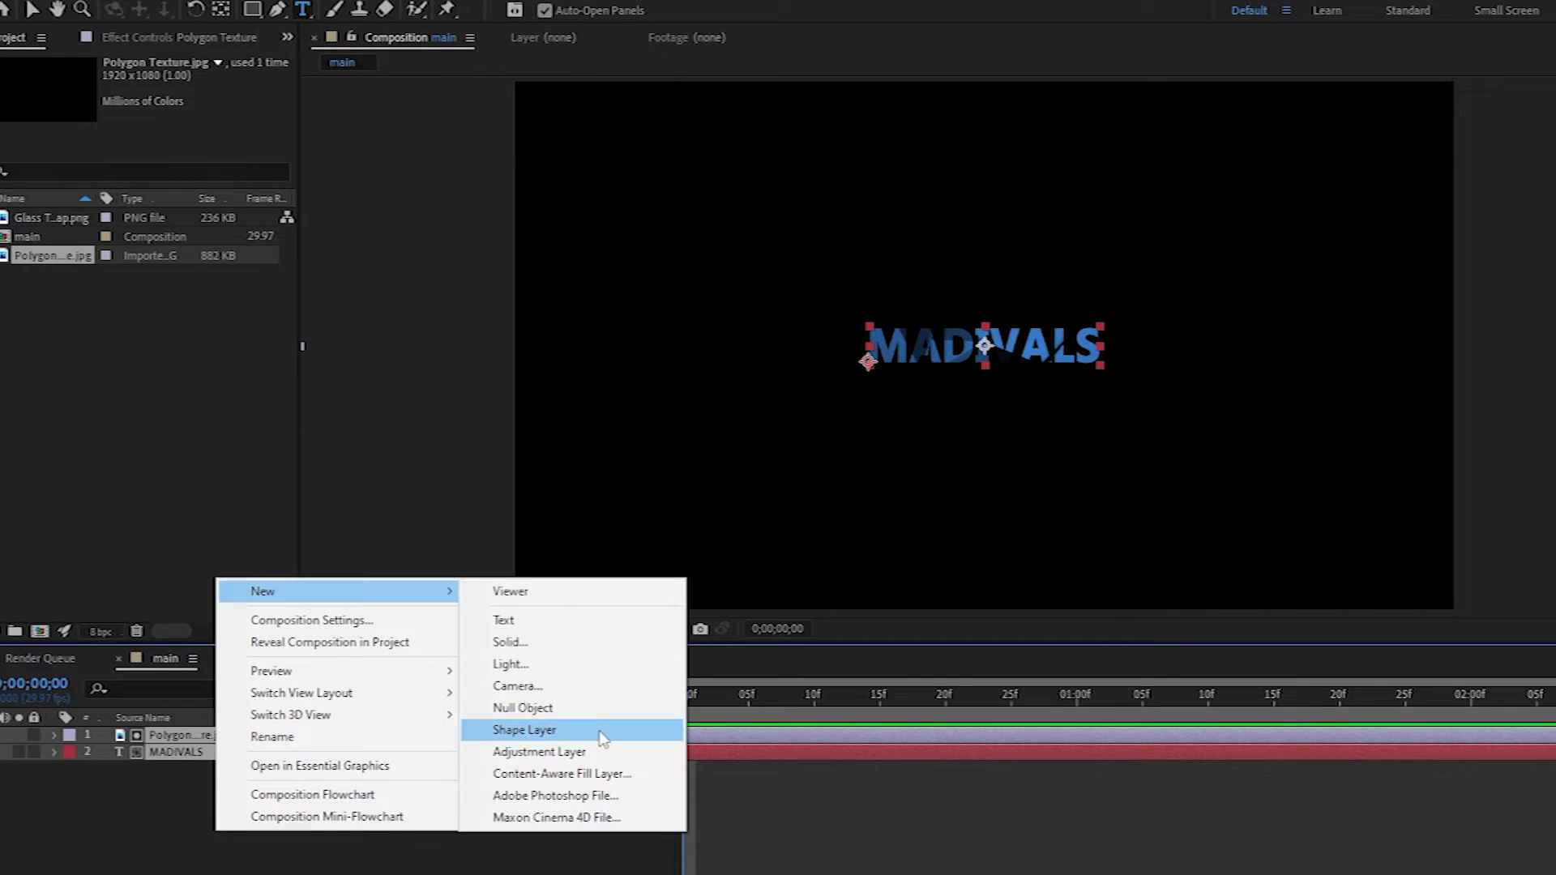
{"action": "left_click", "coordinate": [290, 844]}
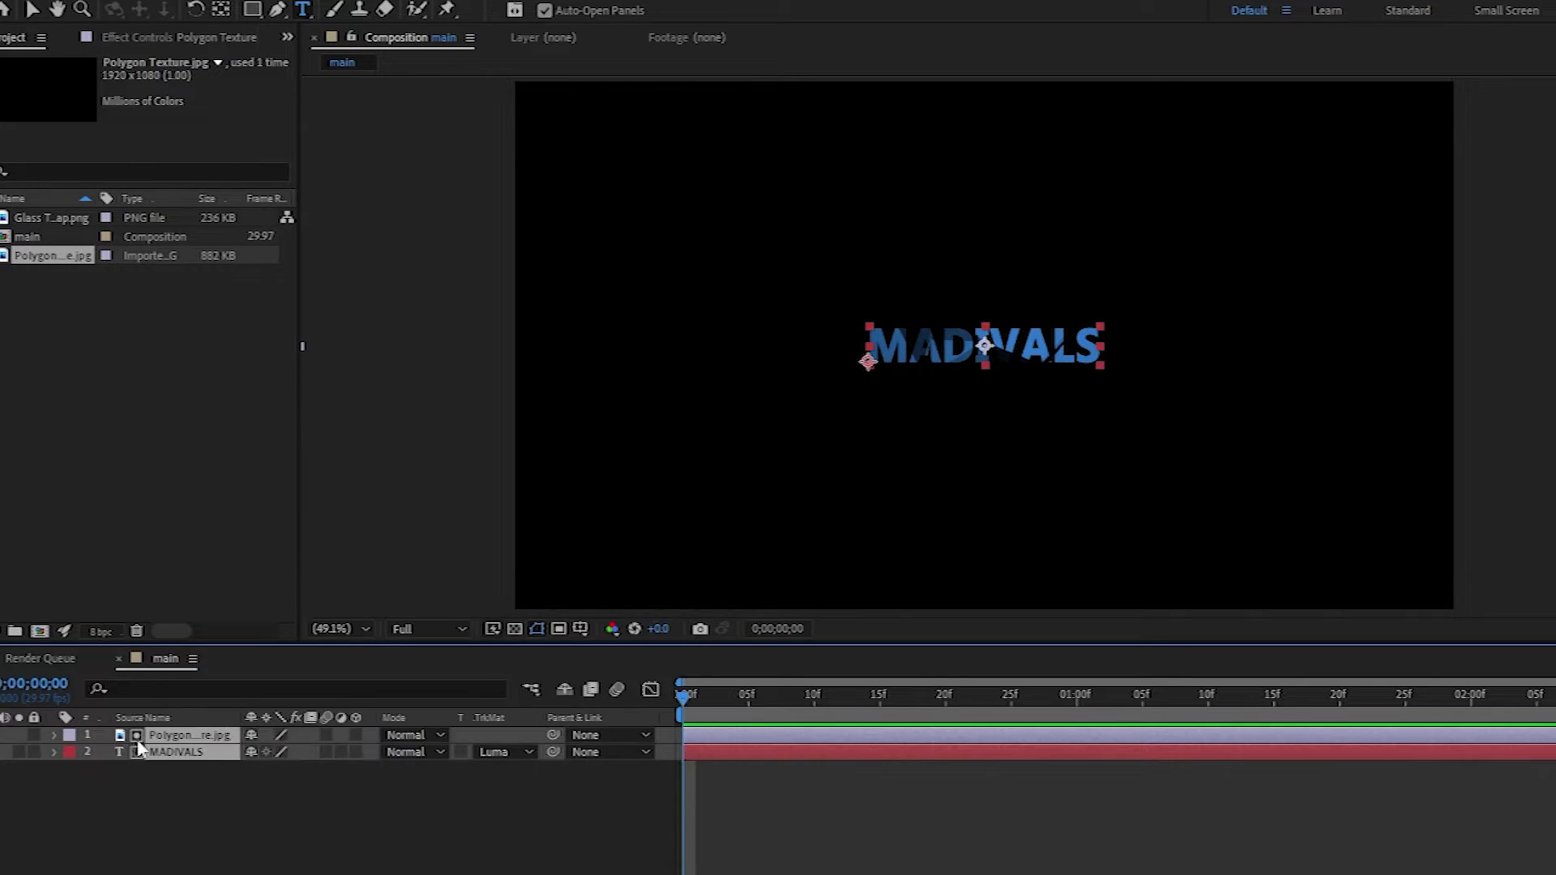
{"action": "right_click", "coordinate": [221, 843]}
- Pre-compose the Polygon Texture and text layers together into a new composition named text
{"action": "left_click_drag", "start_coordinate": [207, 824], "coordinate": [188, 732]}
{"action": "right_click", "coordinate": [188, 735]}
{"action": "left_click", "coordinate": [235, 622]}
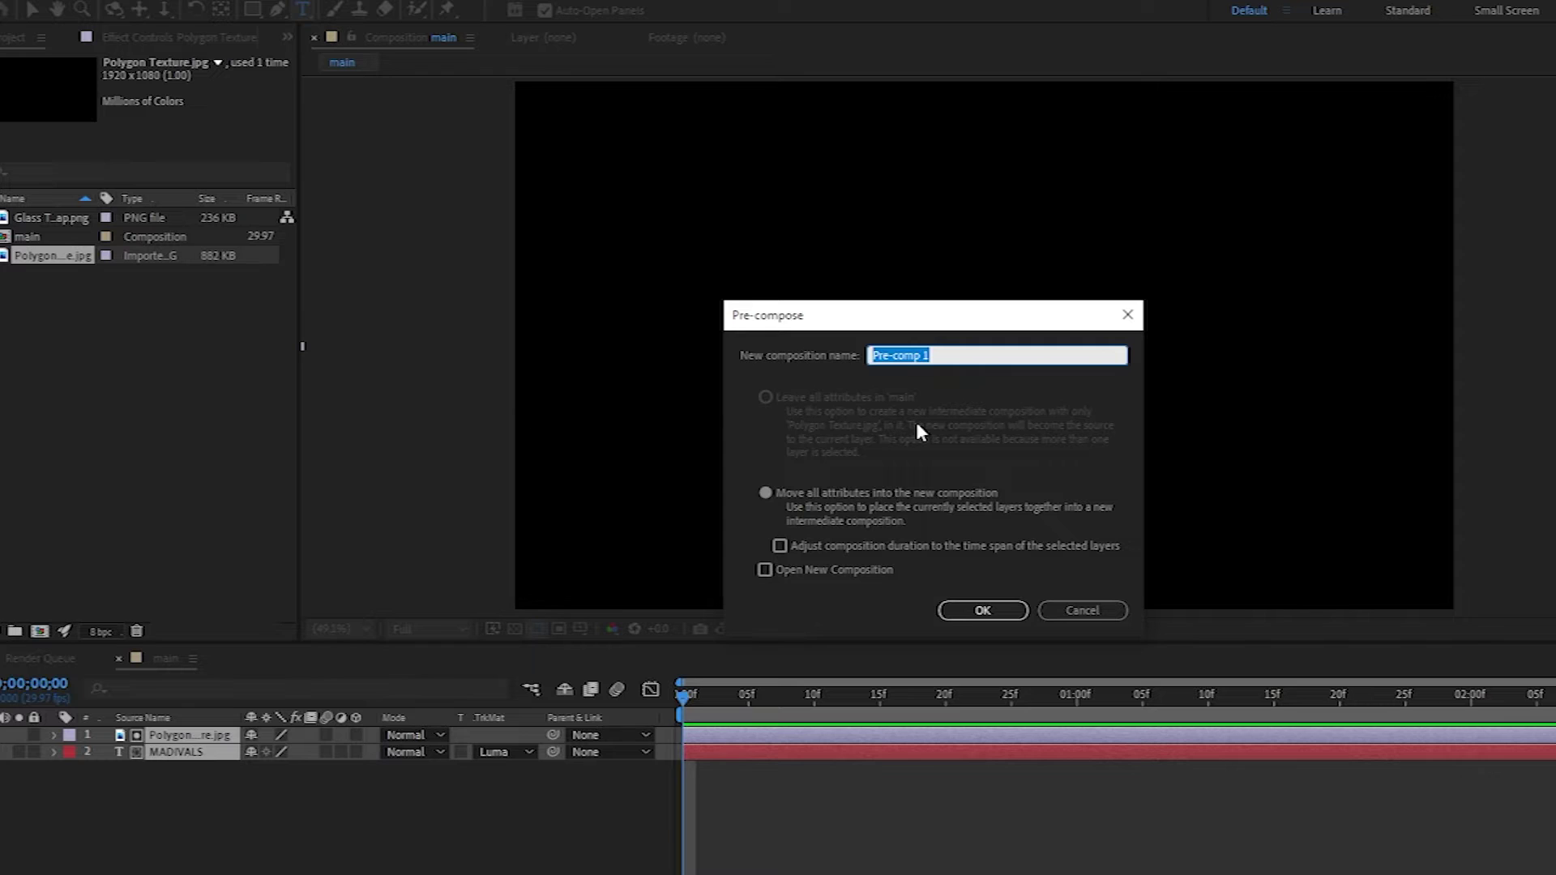
{"action": "type", "text": "text"}
{"action": "left_click", "coordinate": [982, 609]}
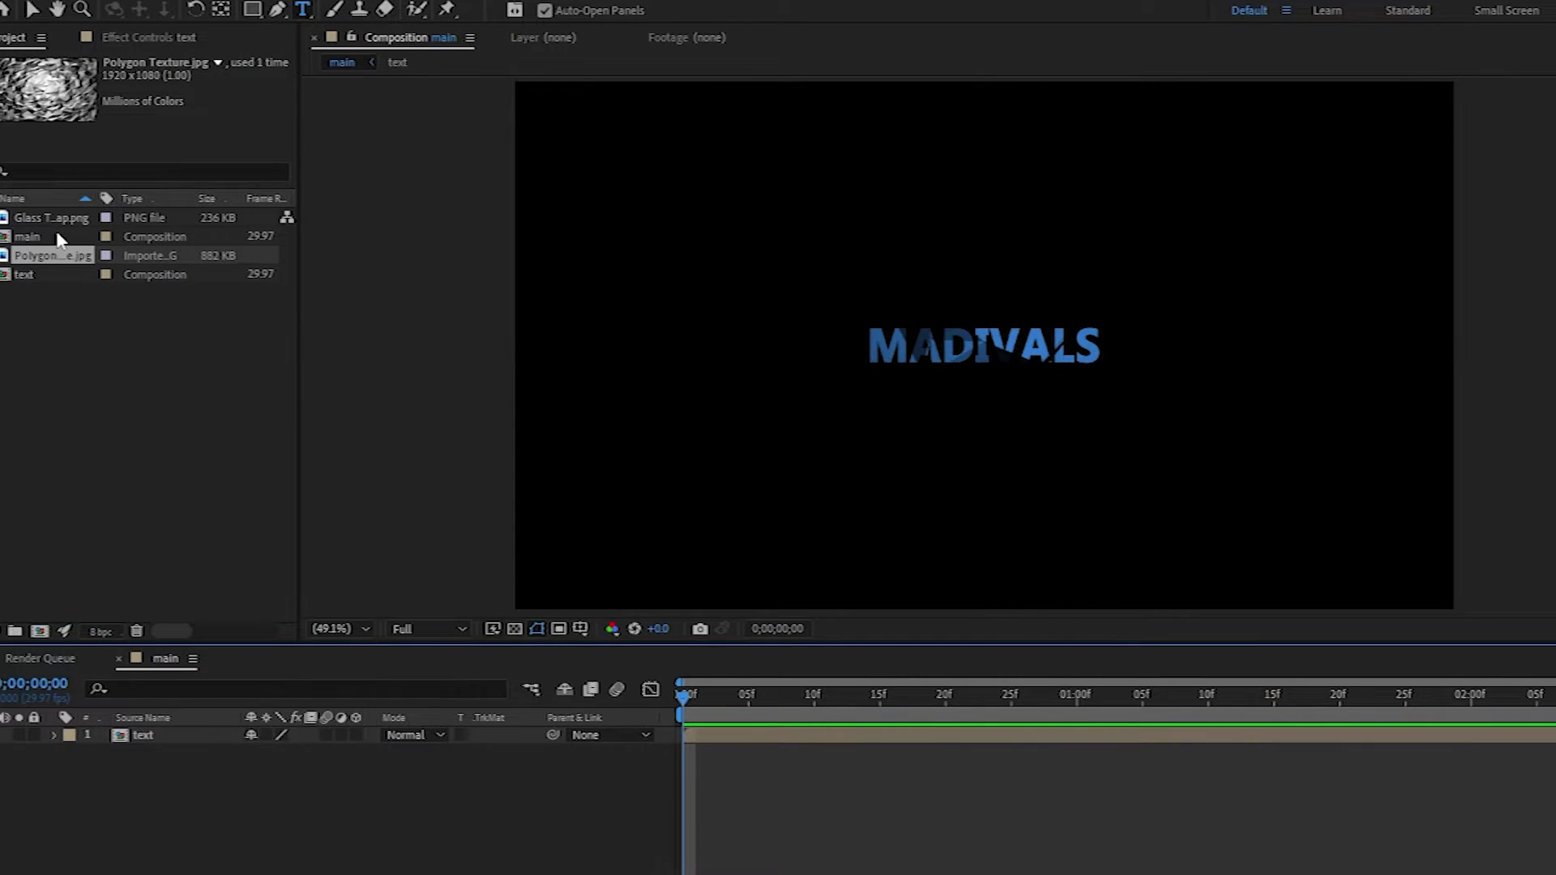
- Place the Glass Texture map image beneath the text pre-comp and fit it to the composition size
{"action": "left_click_drag", "start_coordinate": [26, 220], "coordinate": [148, 757]}
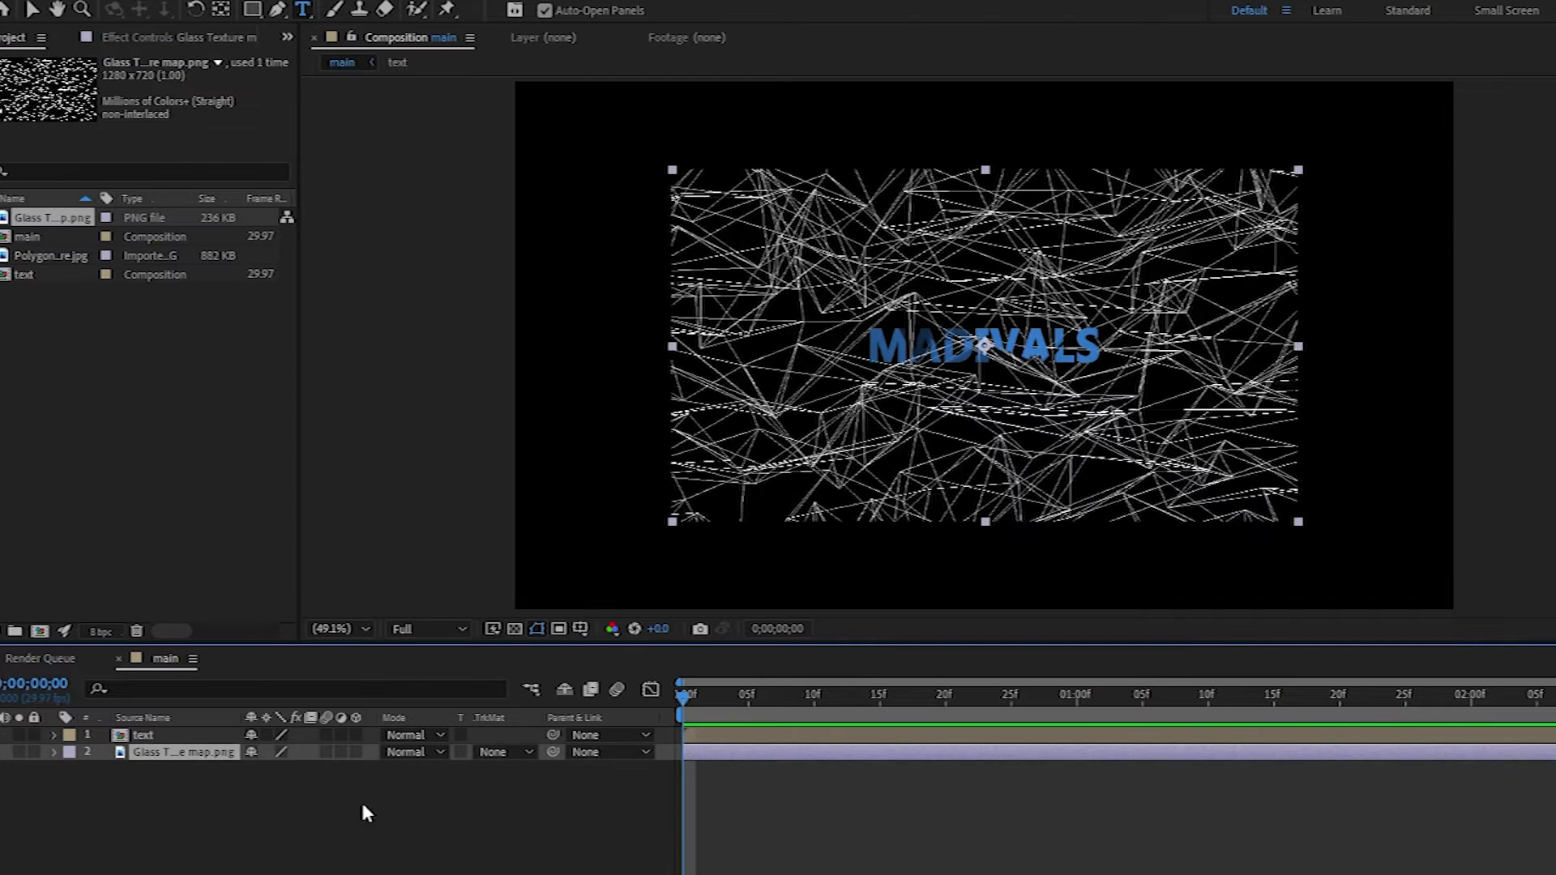
{"action": "right_click", "coordinate": [218, 758]}
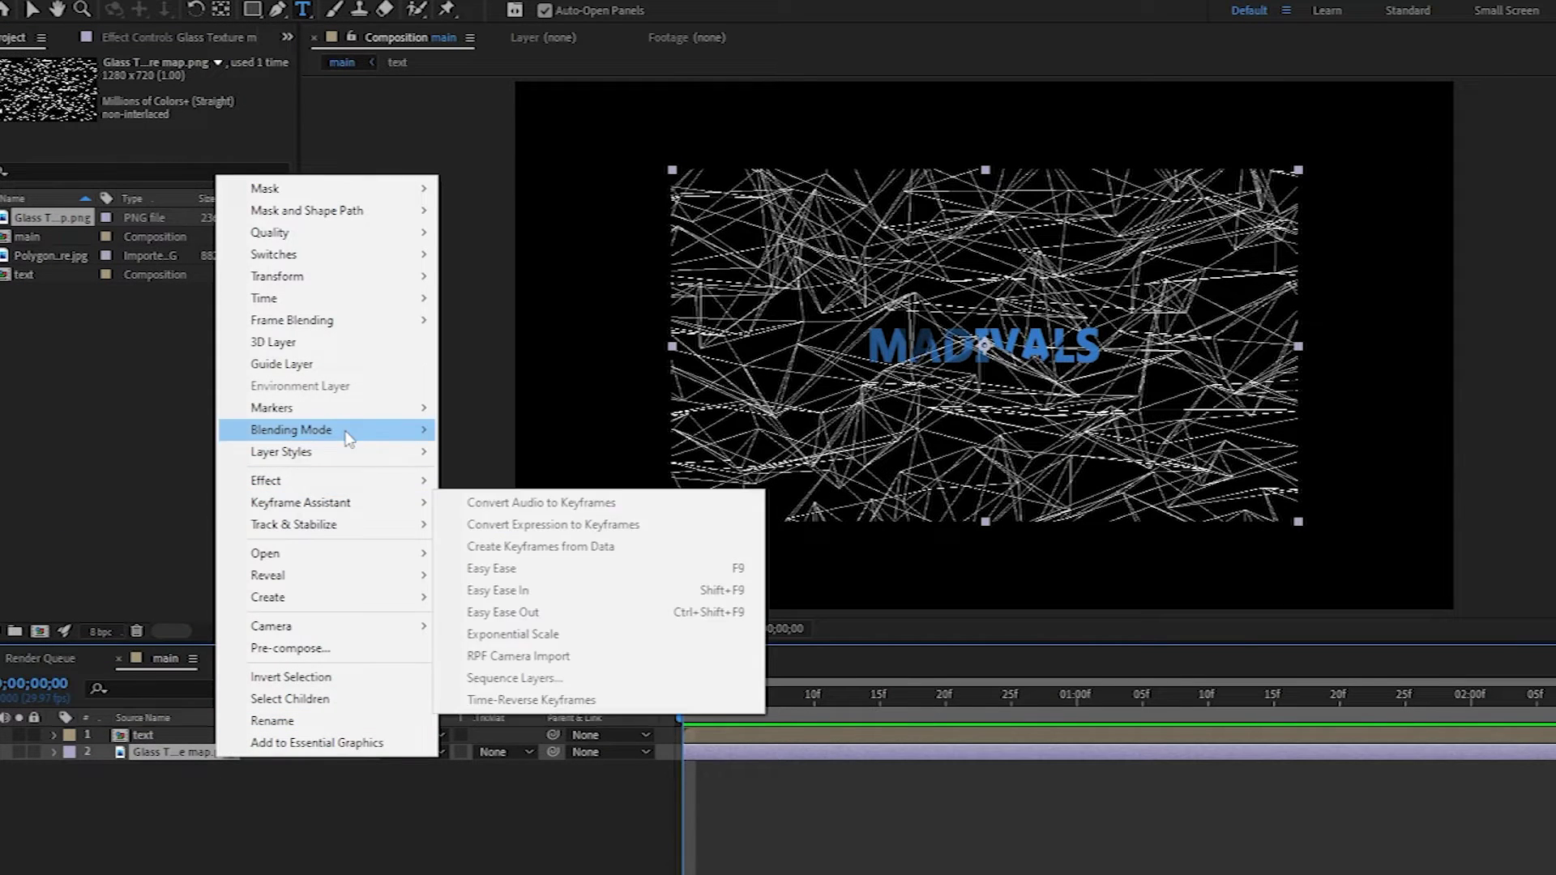
{"action": "mouse_move", "coordinate": [323, 276]}
{"action": "left_click", "coordinate": [567, 538]}
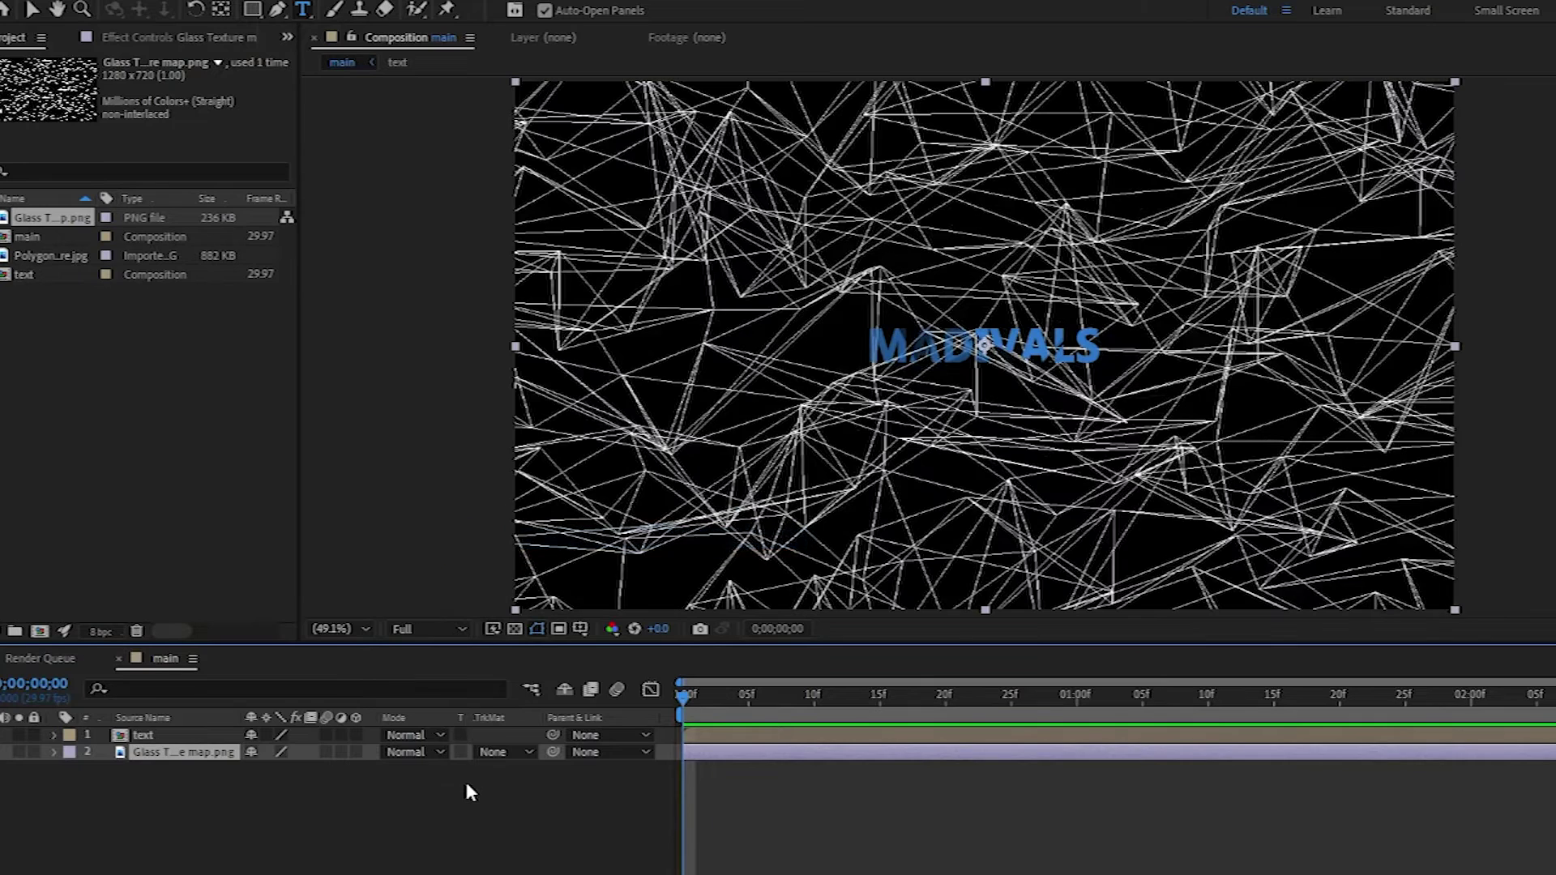
{"action": "left_click", "coordinate": [465, 777]}
- Scale the Glass Texture map layer up slightly so it extends beyond the composition frame
{"action": "left_click", "coordinate": [169, 739]}
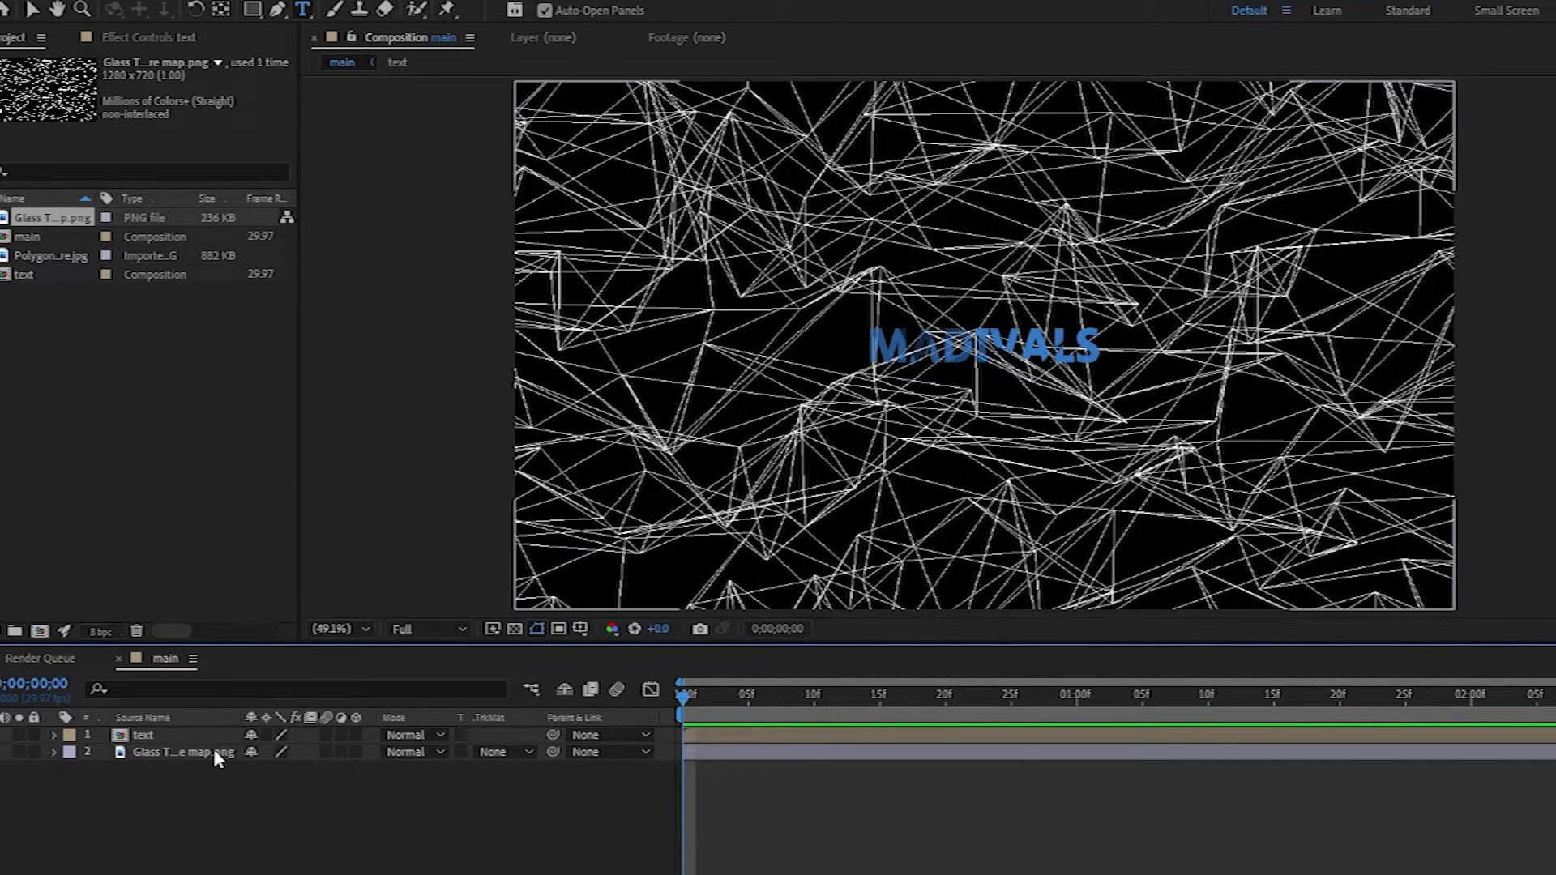
{"action": "left_click", "coordinate": [225, 756]}
{"action": "key", "text": "s"}
{"action": "mouse_move", "coordinate": [279, 768]}
{"action": "left_mouse_down"}
{"action": "mouse_move", "coordinate": [245, 767]}
{"action": "mouse_move", "coordinate": [304, 768]}
{"action": "left_mouse_up"}
{"action": "left_click", "coordinate": [138, 809]}
{"action": "left_click", "coordinate": [55, 751]}
- Pre-compose the glass texture layer as Glass Texture map, leaving all attributes in main
{"action": "right_click", "coordinate": [191, 751]}
{"action": "left_click", "coordinate": [264, 641]}
{"action": "left_click", "coordinate": [1034, 355]}
{"action": "key", "text": "ctrl+shift+Left"}
{"action": "key", "text": "ctrl+shift+Left"}
{"action": "key", "text": "ctrl+shift+Left"}
{"action": "key", "text": "BackSpace"}
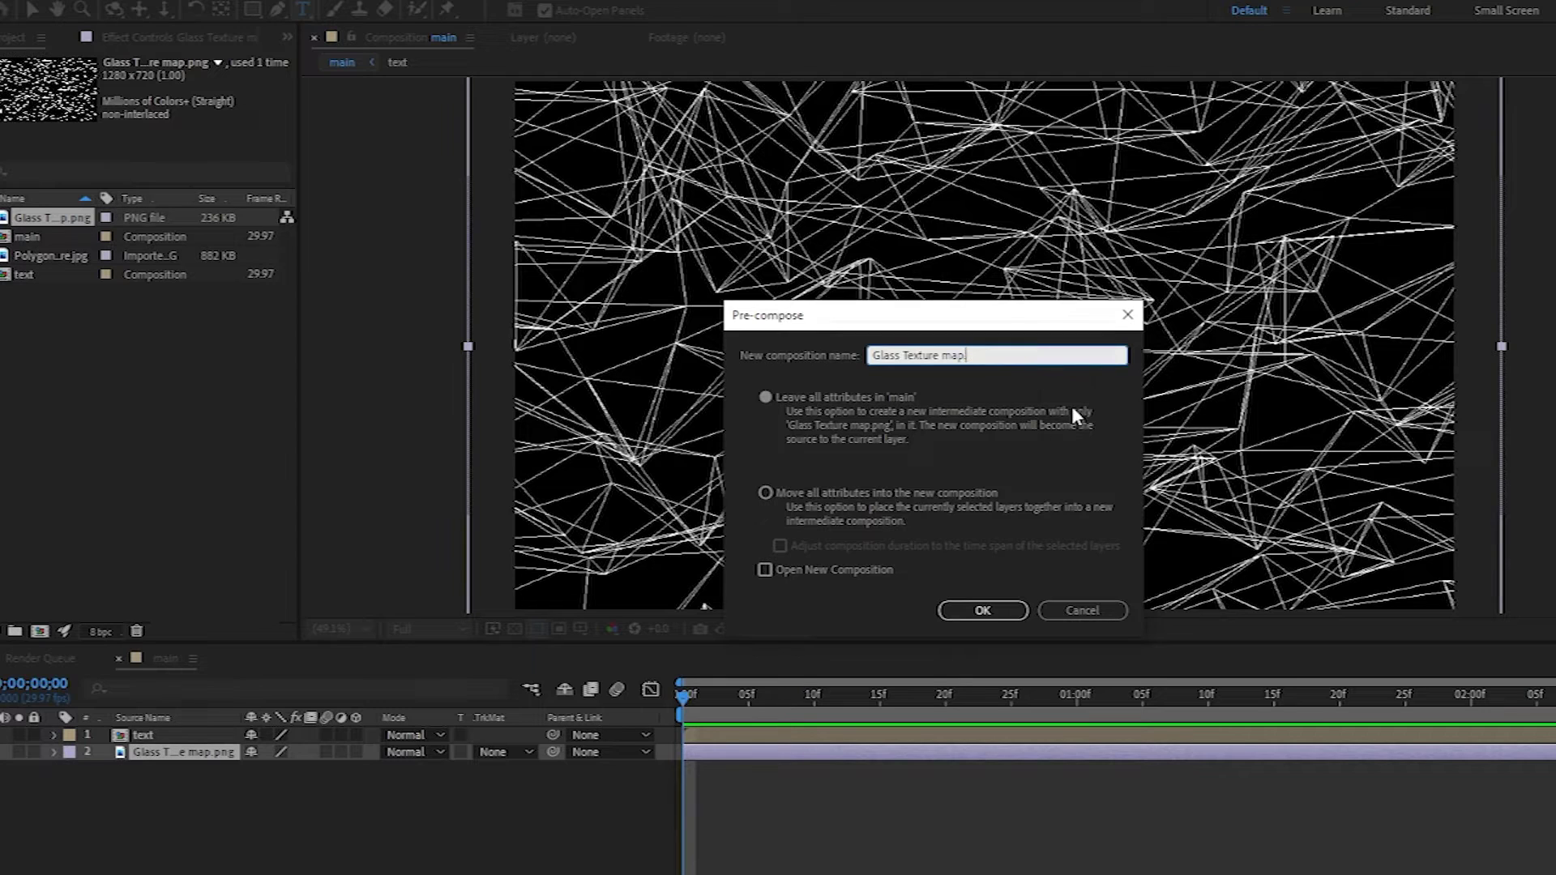
{"action": "left_click", "coordinate": [765, 397]}
{"action": "left_click", "coordinate": [984, 612]}
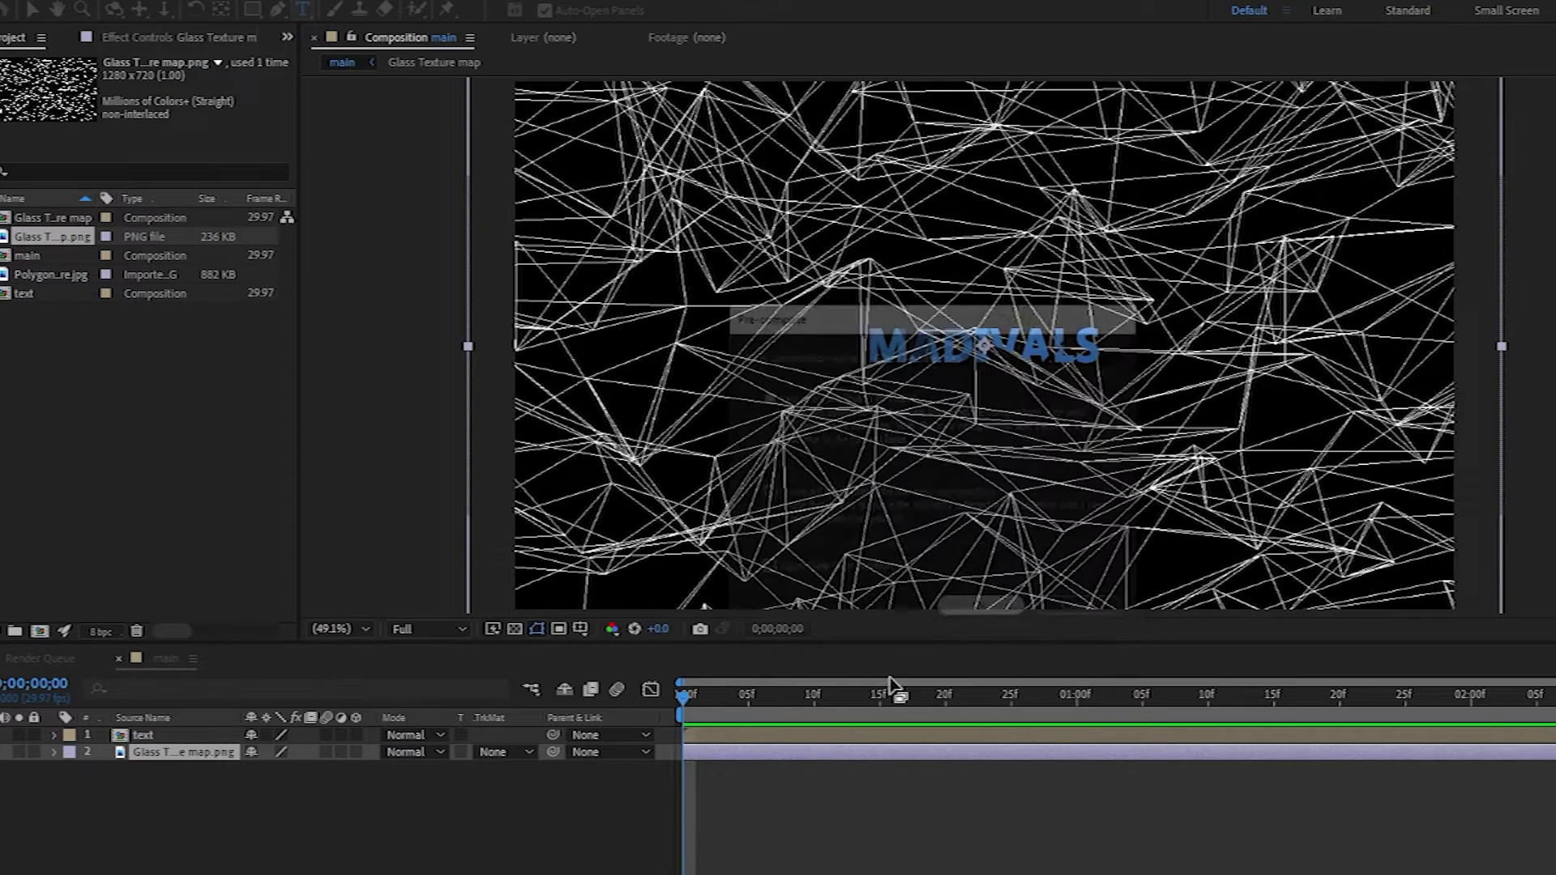
- Hide the Glass Texture map layer so only the text pre-comp shows in the composition
{"action": "left_click", "coordinate": [6, 752]}
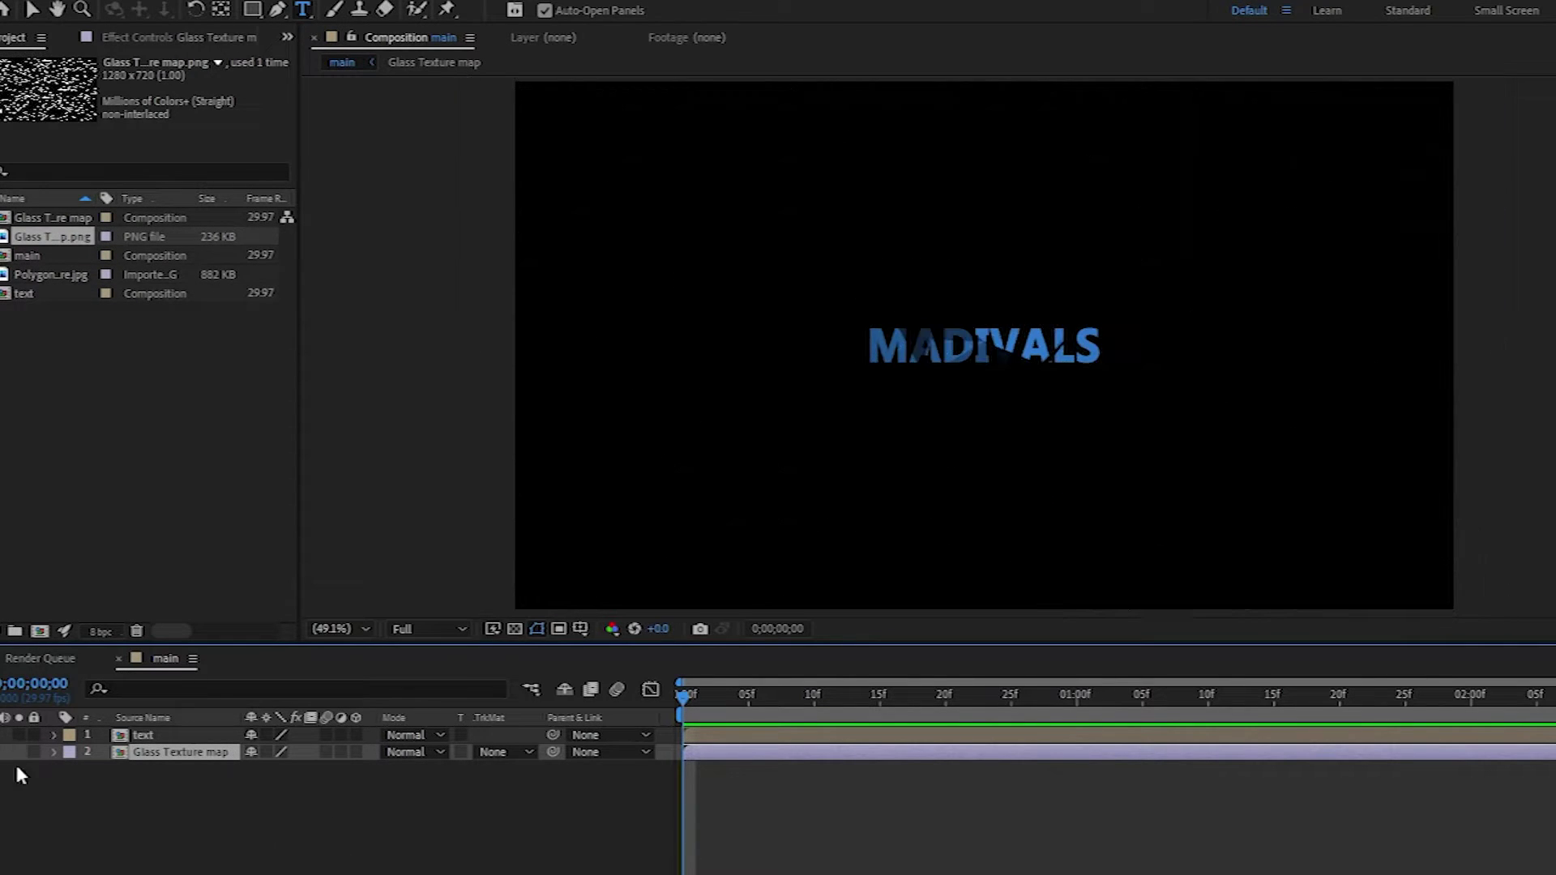
{"action": "left_click", "coordinate": [136, 736]}
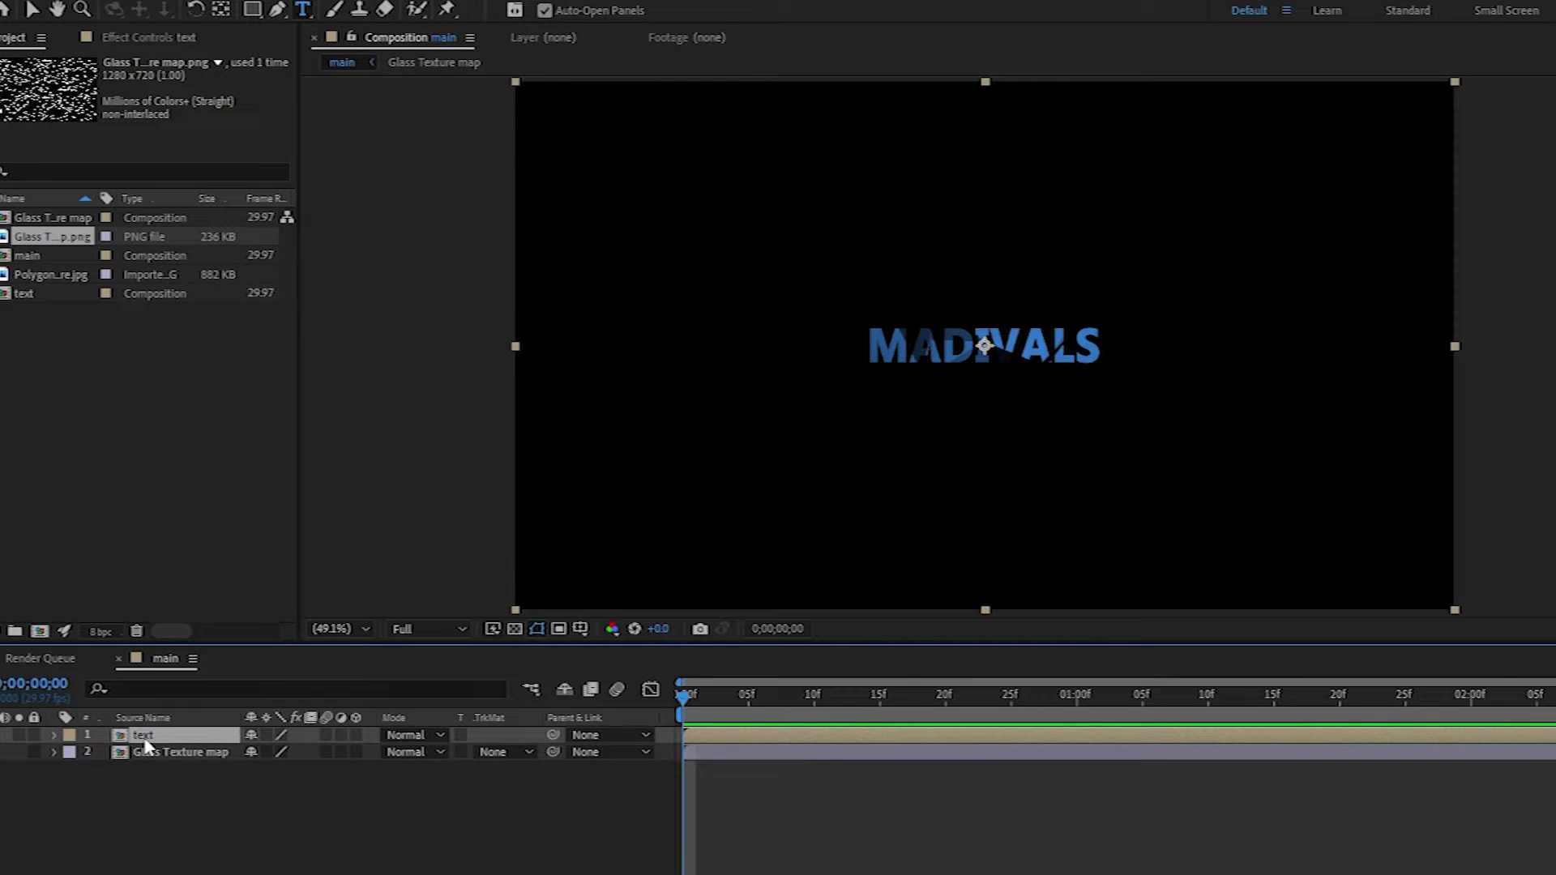
{"action": "left_click", "coordinate": [5, 752]}
{"action": "left_click", "coordinate": [244, 806]}
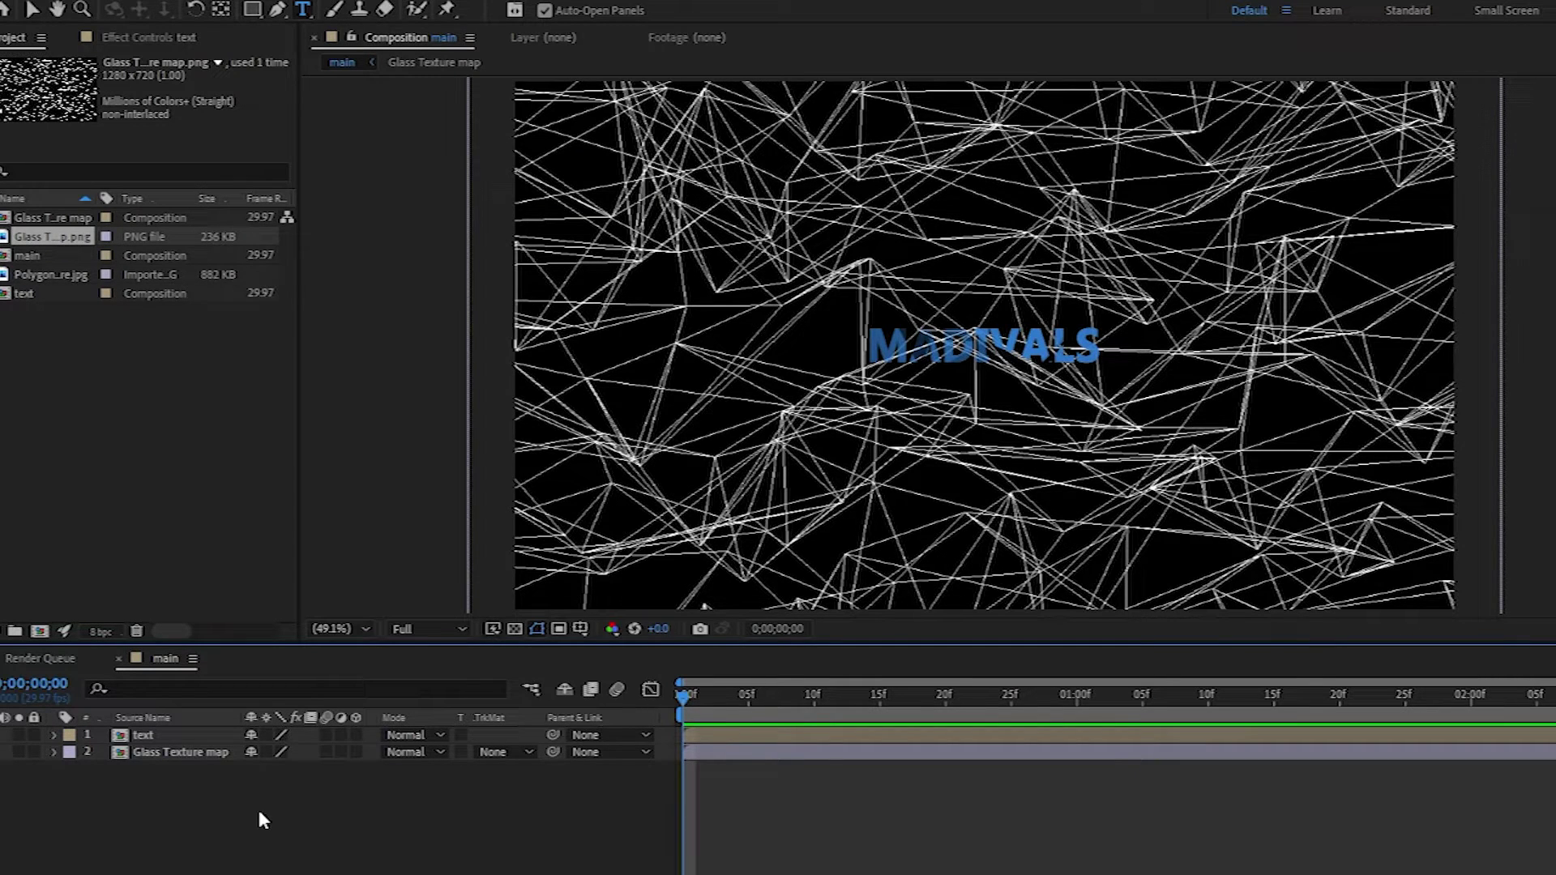
{"action": "left_click", "coordinate": [5, 752]}
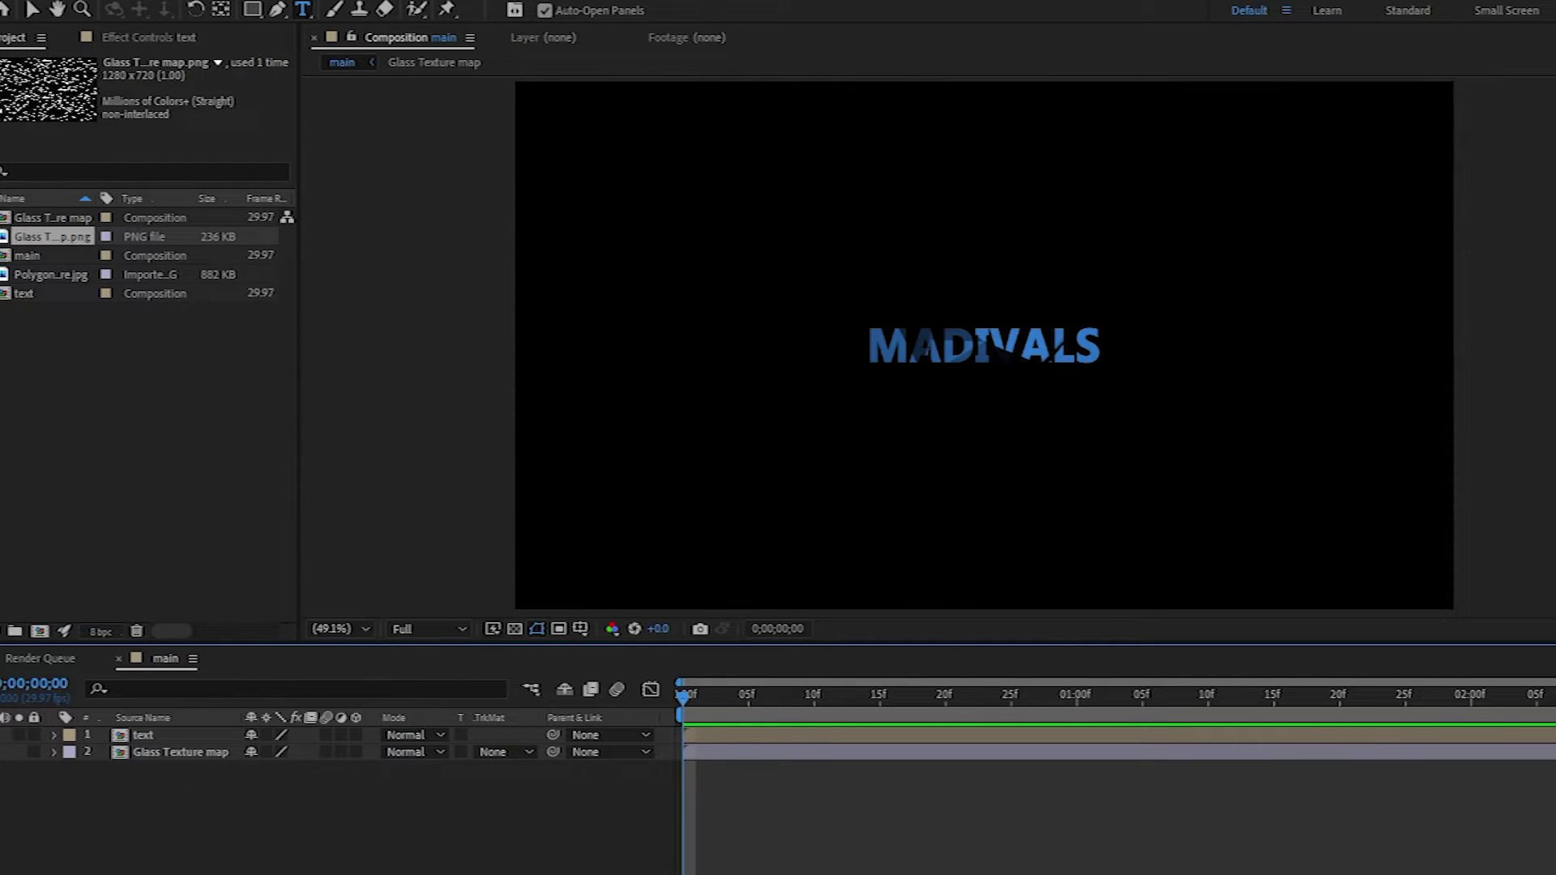
- Apply the Shatter effect to the text pre-comp and set its view to Rendered
{"action": "left_click", "coordinate": [178, 734]}
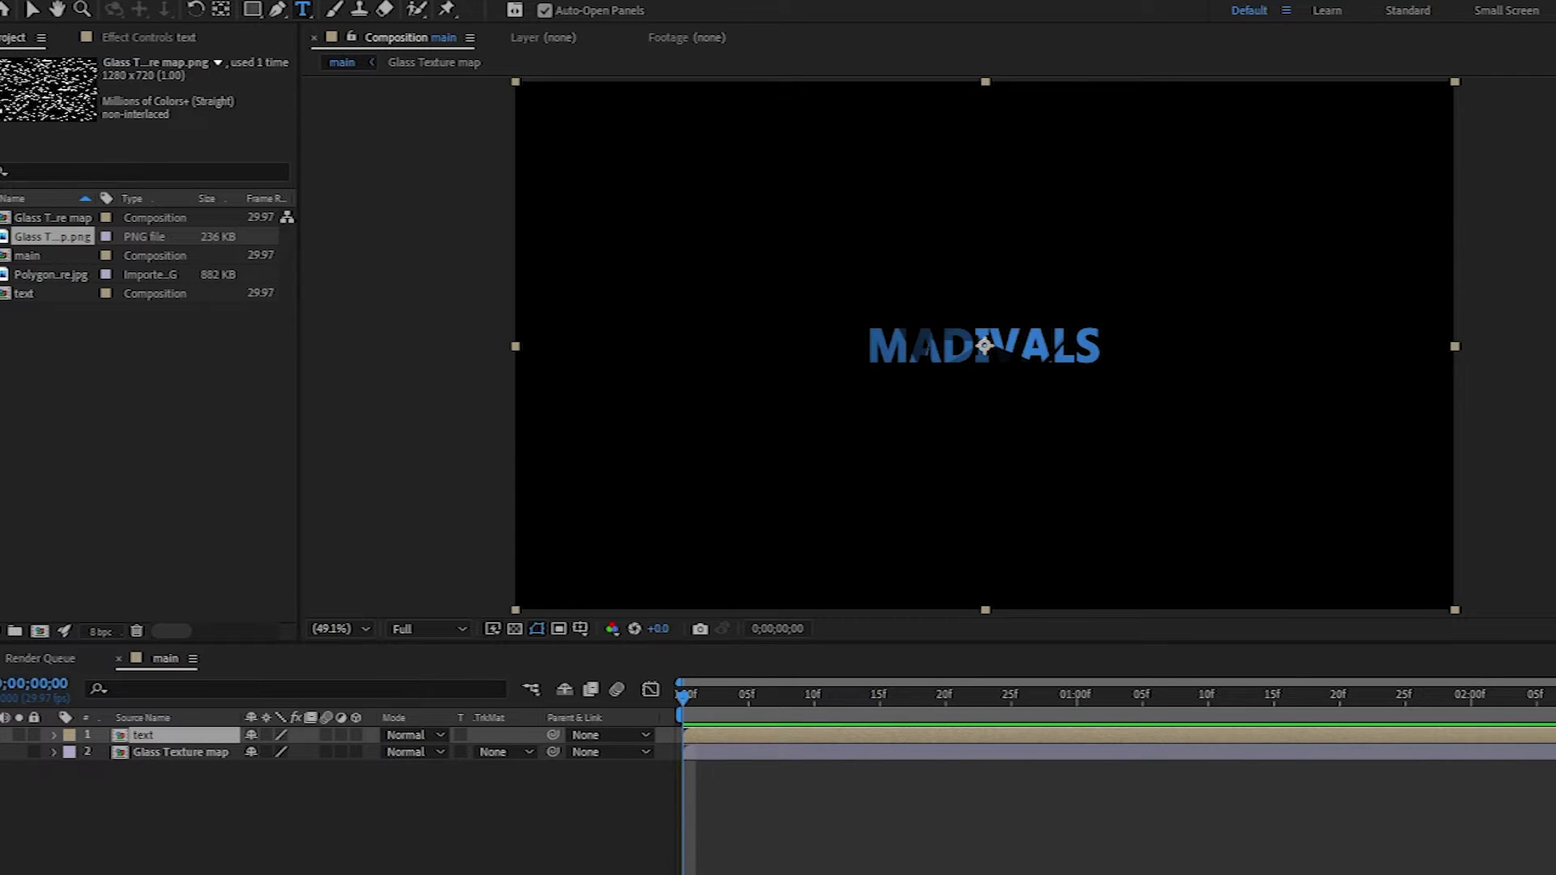
{"action": "left_click_drag", "start_coordinate": [1551, 267], "coordinate": [728, 736]}
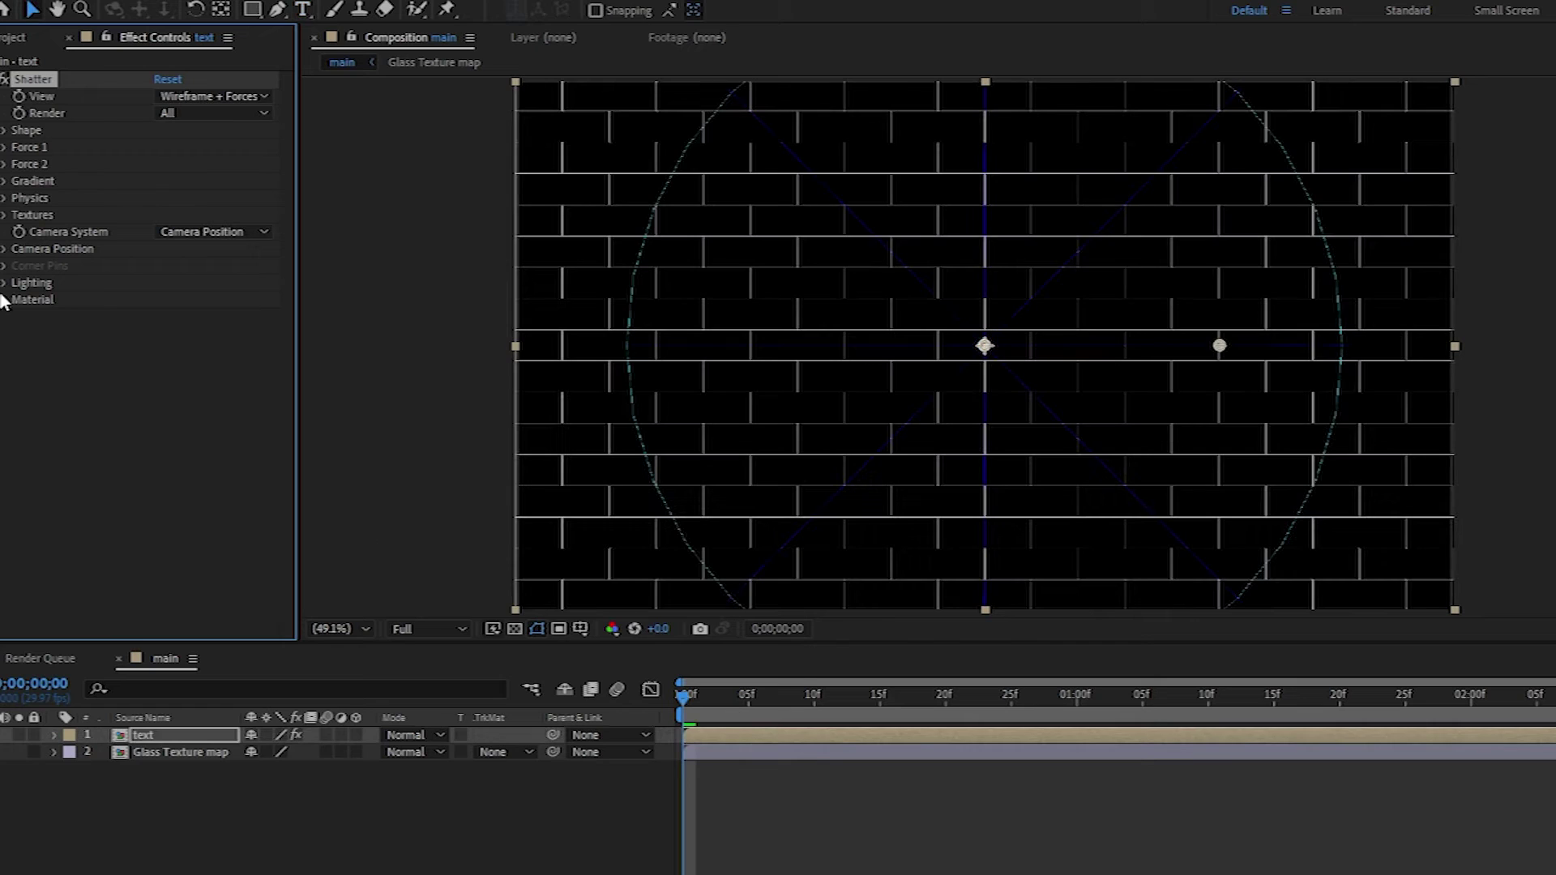
{"action": "left_click", "coordinate": [212, 95]}
{"action": "left_click", "coordinate": [202, 115]}
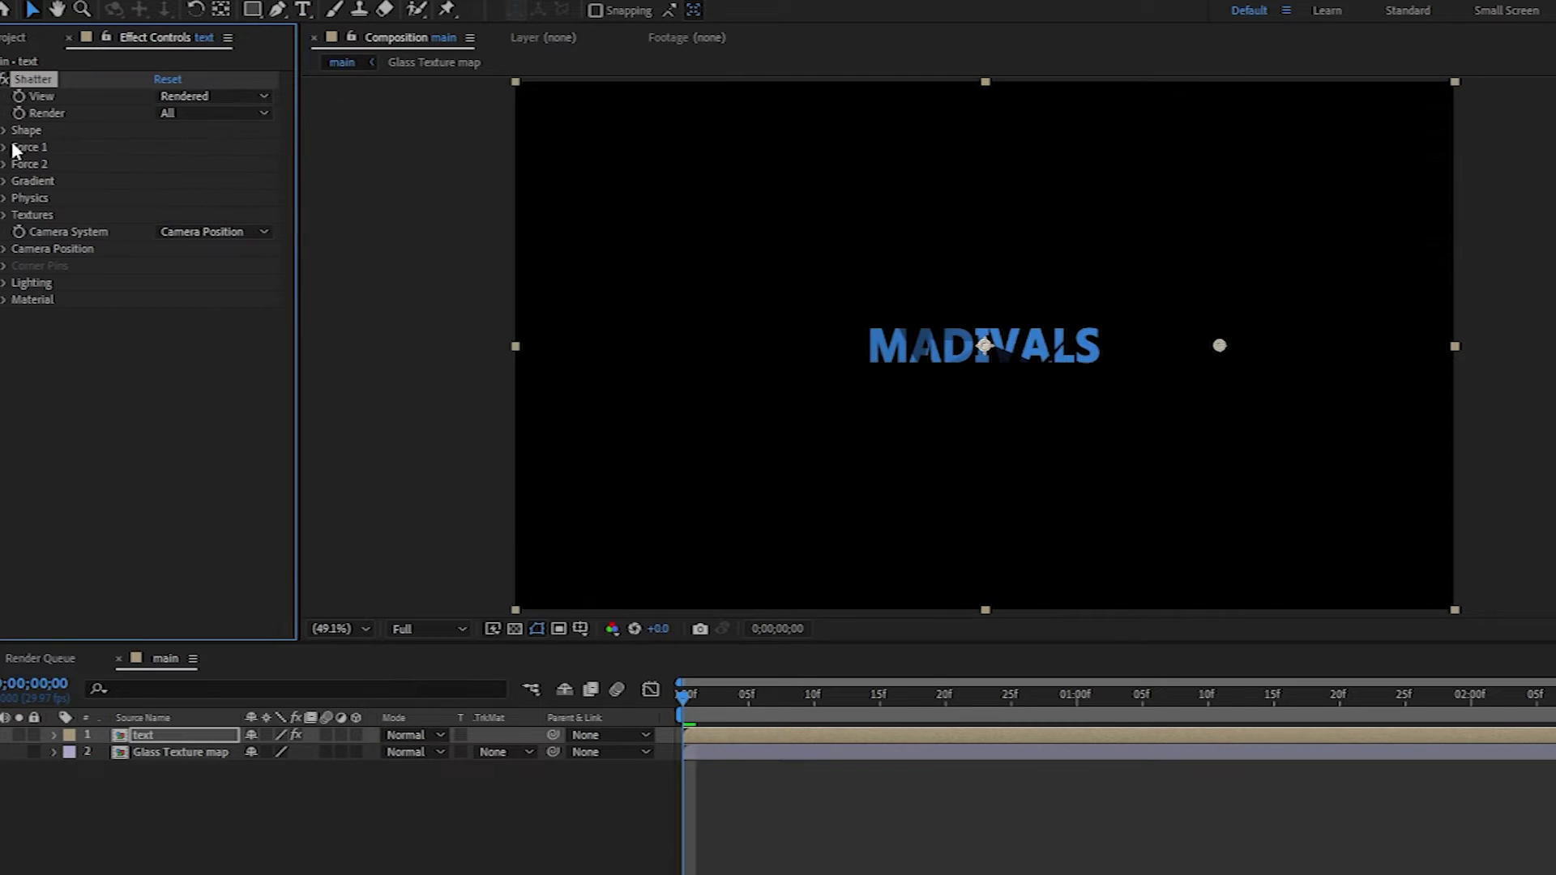
- Set the Shatter shape pattern to Custom with the Glass Texture map layer as the custom shatter map
{"action": "left_click", "coordinate": [5, 130]}
{"action": "left_click", "coordinate": [212, 147]}
{"action": "left_click", "coordinate": [177, 163]}
{"action": "left_click", "coordinate": [172, 165]}
{"action": "left_click", "coordinate": [240, 236]}
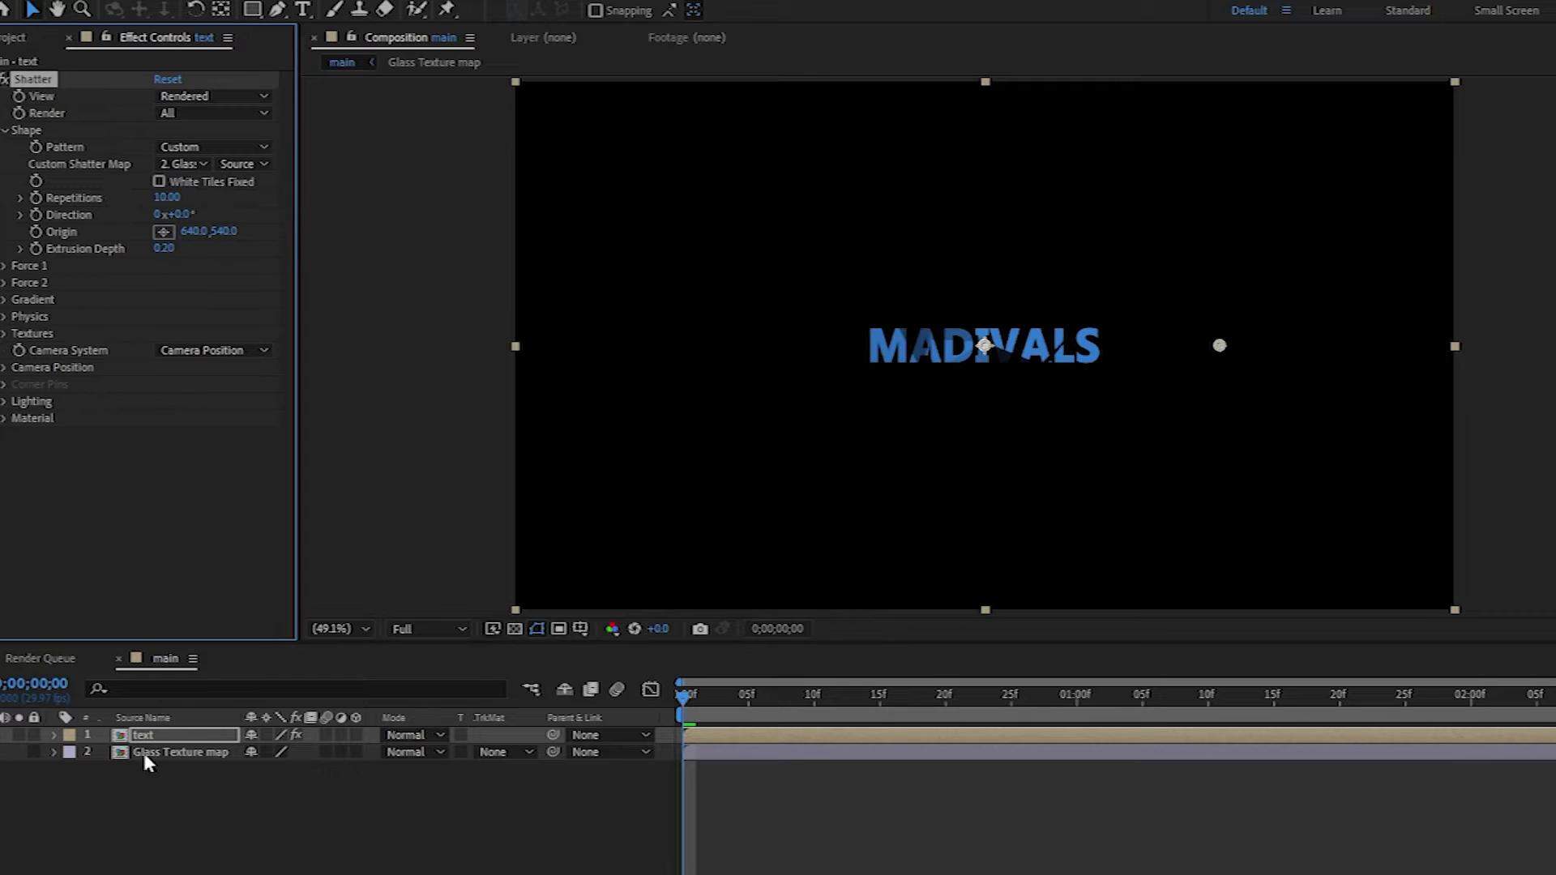
{"action": "left_click", "coordinate": [165, 848]}
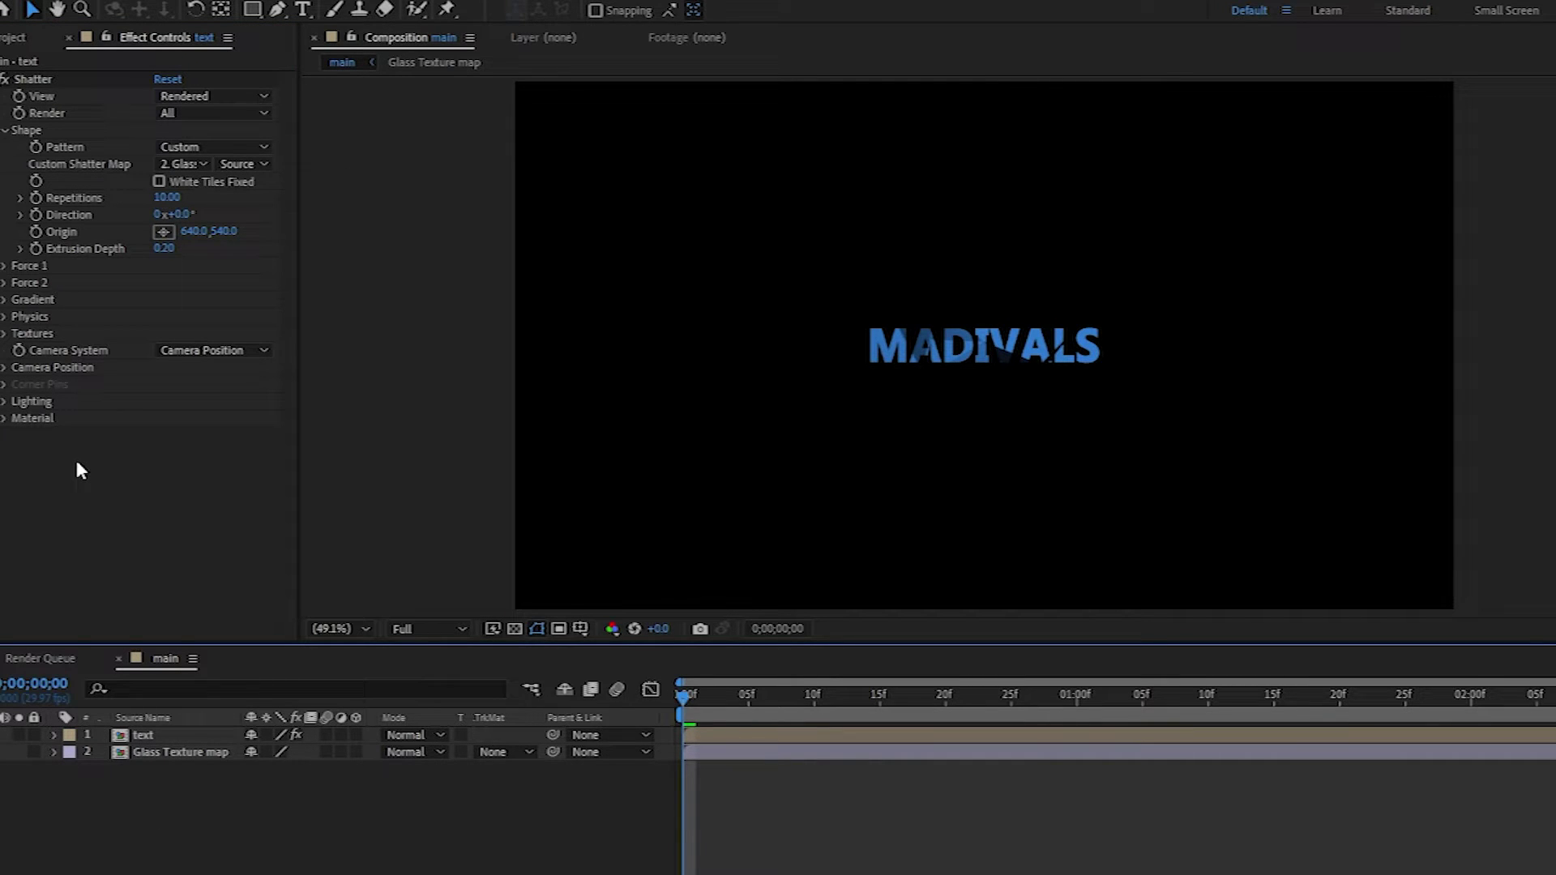
- Set the Shatter shape's repetitions to 65 and its extrusion depth to 0
{"action": "left_click", "coordinate": [167, 197]}
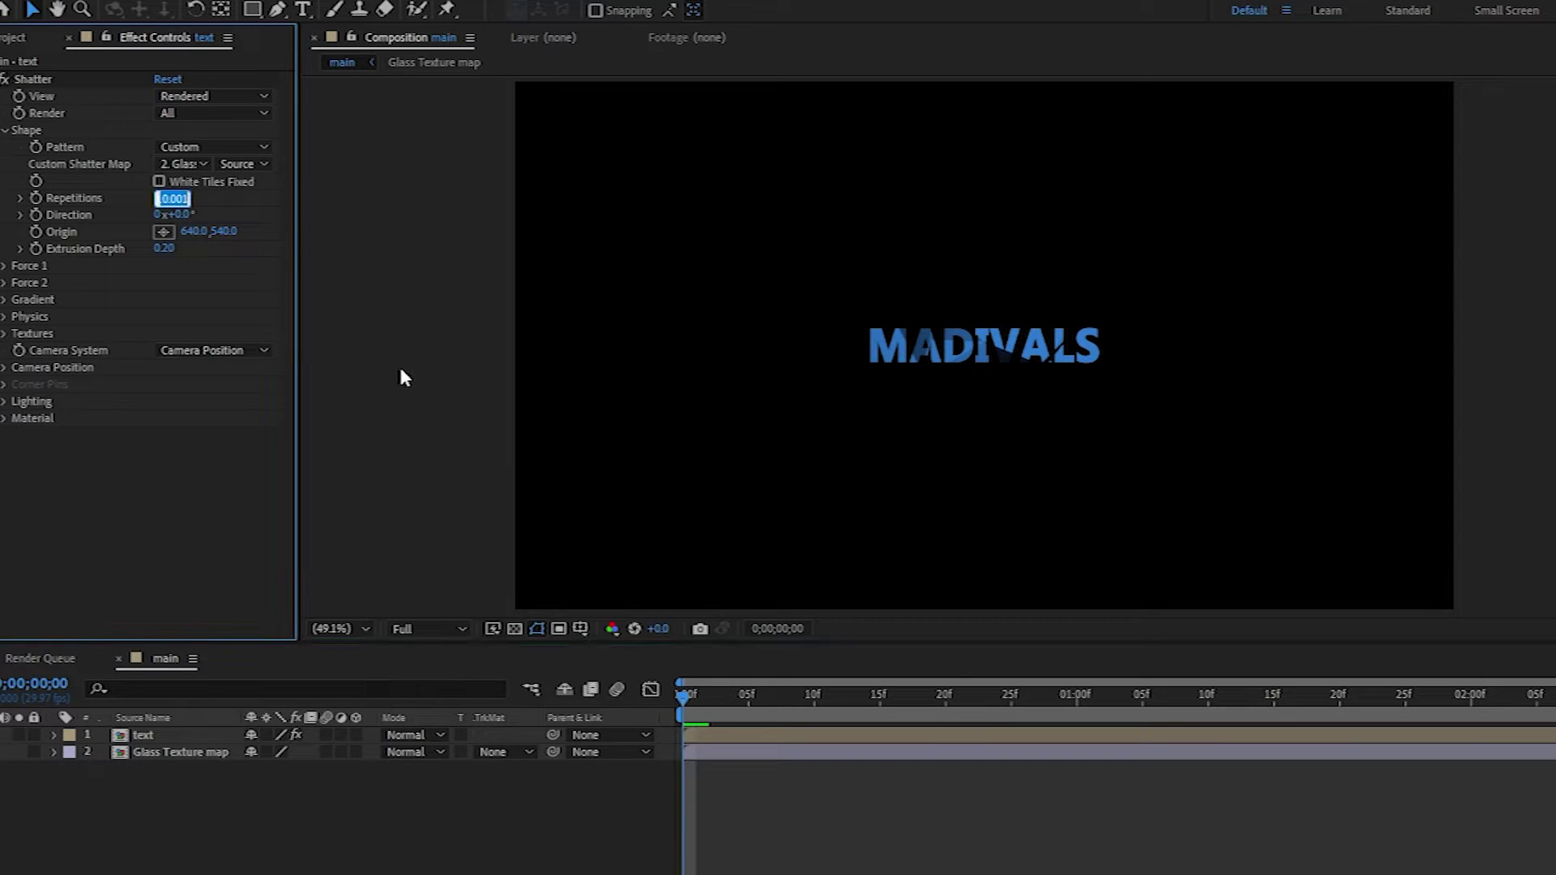
{"action": "type", "text": "65"}
{"action": "key", "text": "Return"}
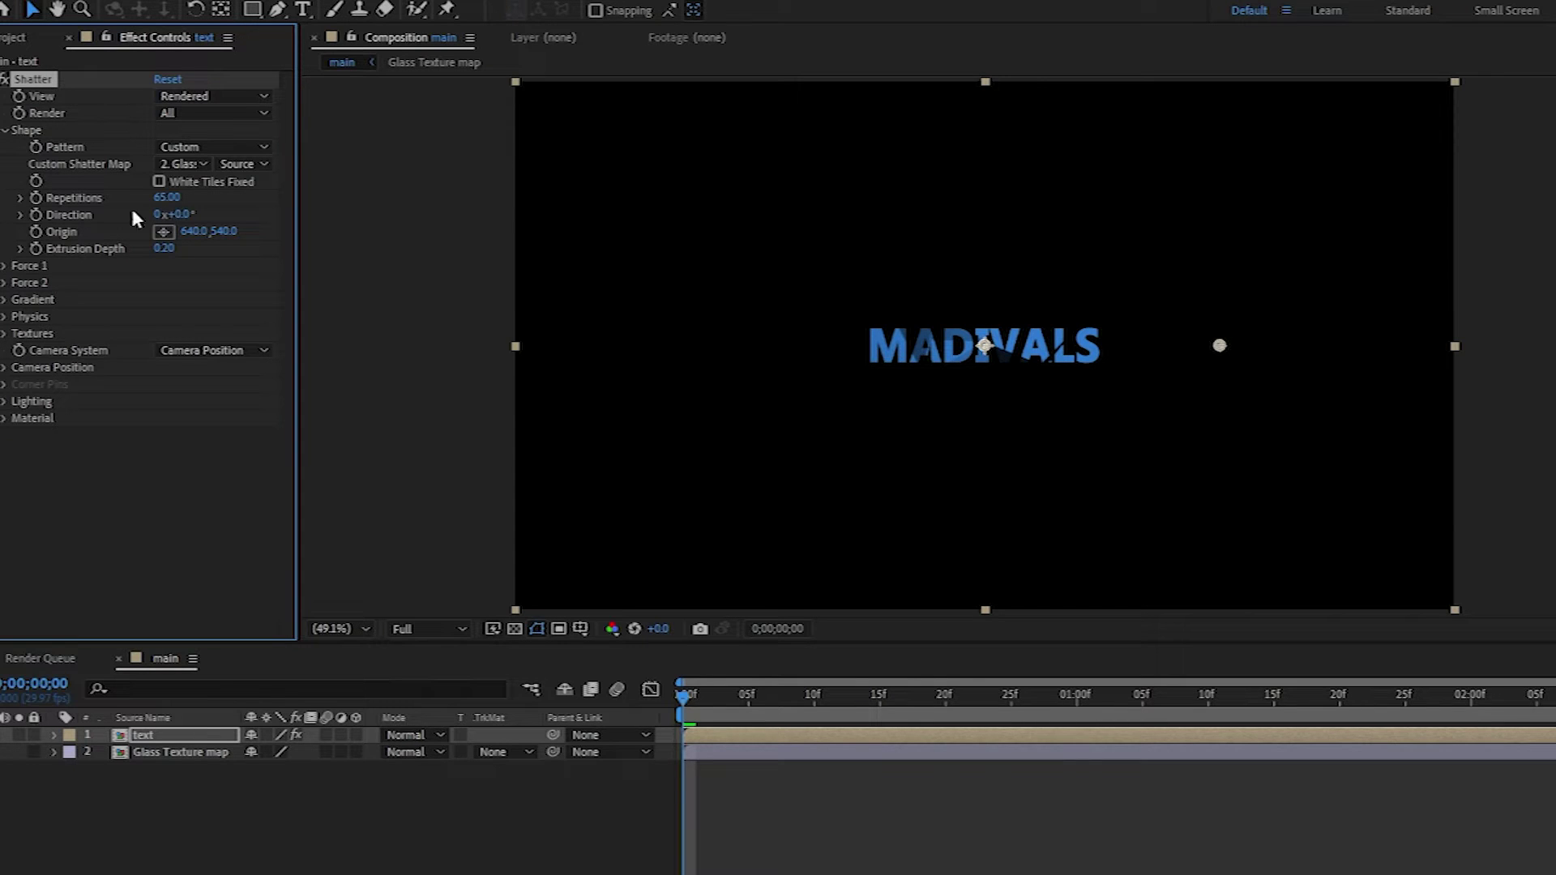
{"action": "left_click", "coordinate": [165, 248]}
{"action": "type", "text": "0"}
{"action": "key", "text": "Return"}
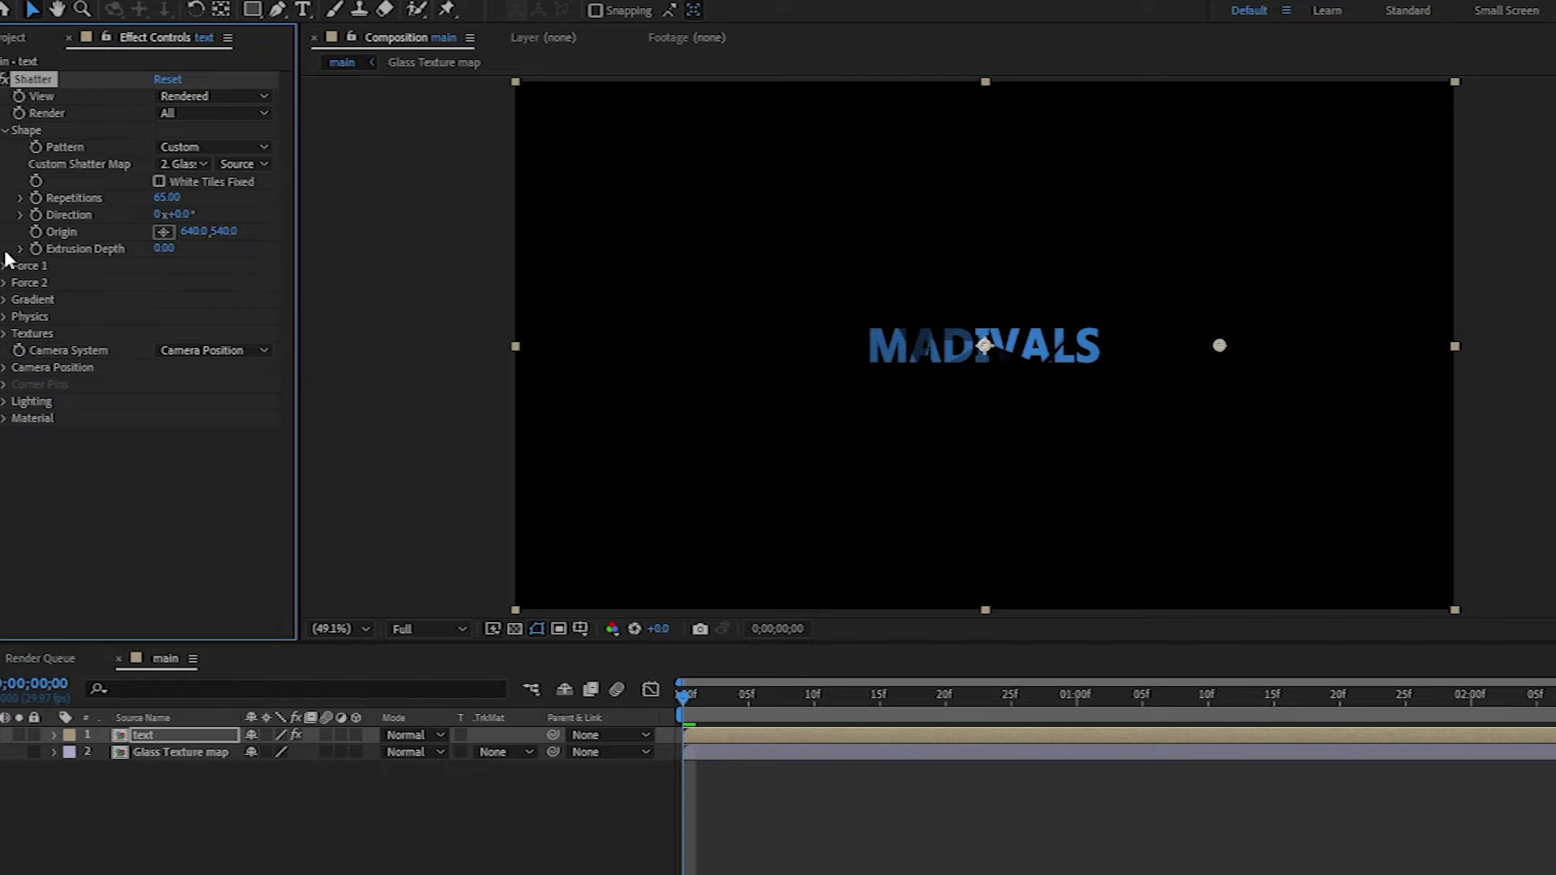
- Set the Force 1 strength to 0.5 and preview the shatter at 0;00;00;17
{"action": "left_click", "coordinate": [4, 130]}
{"action": "left_click", "coordinate": [6, 147]}
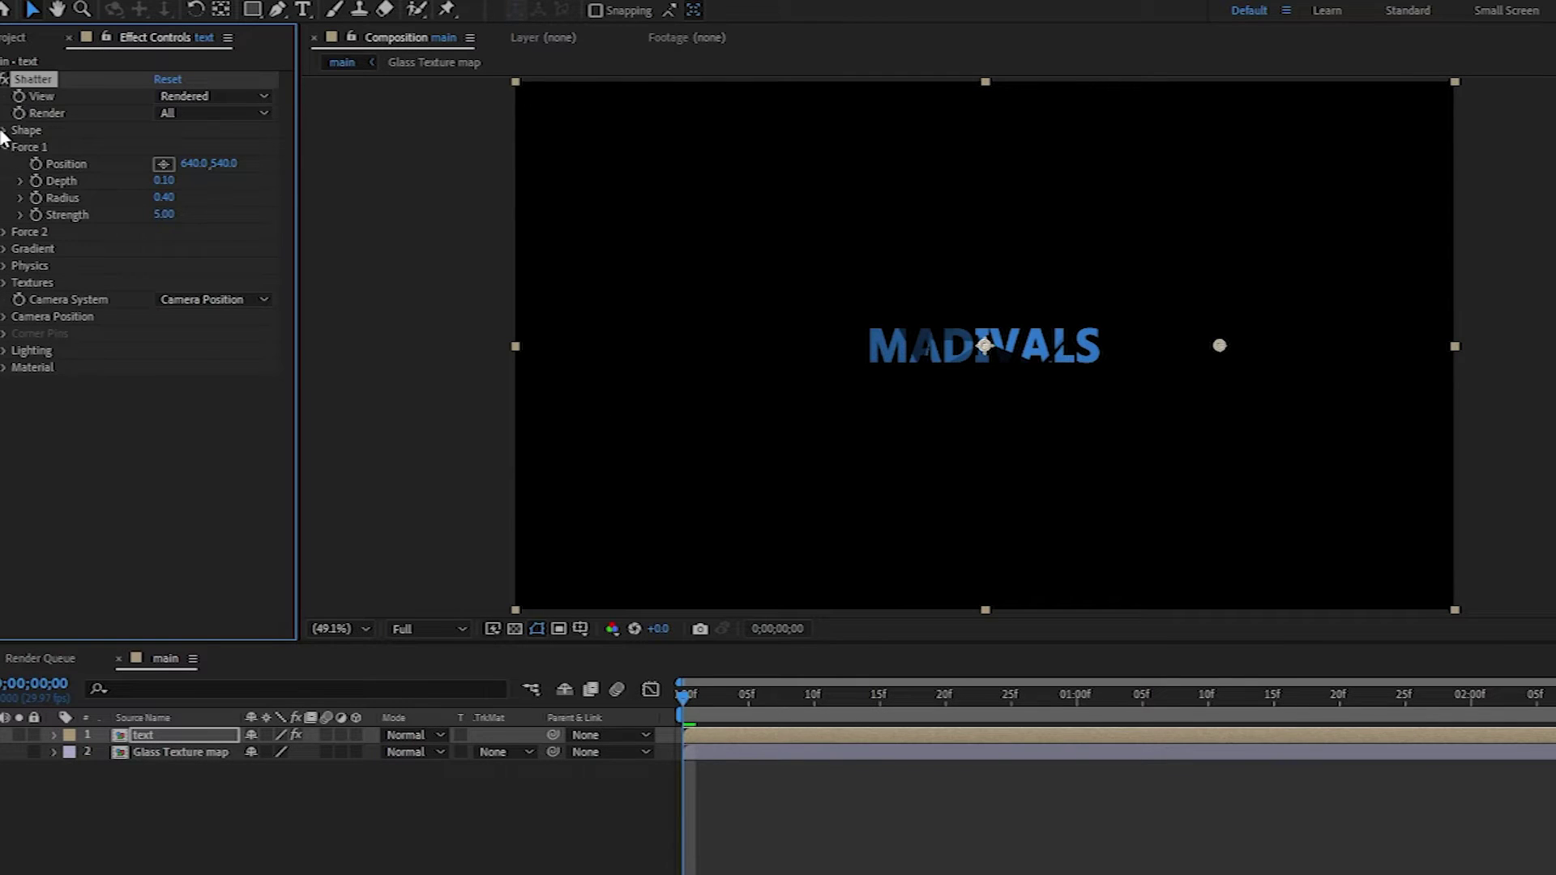
{"action": "left_click", "coordinate": [4, 130]}
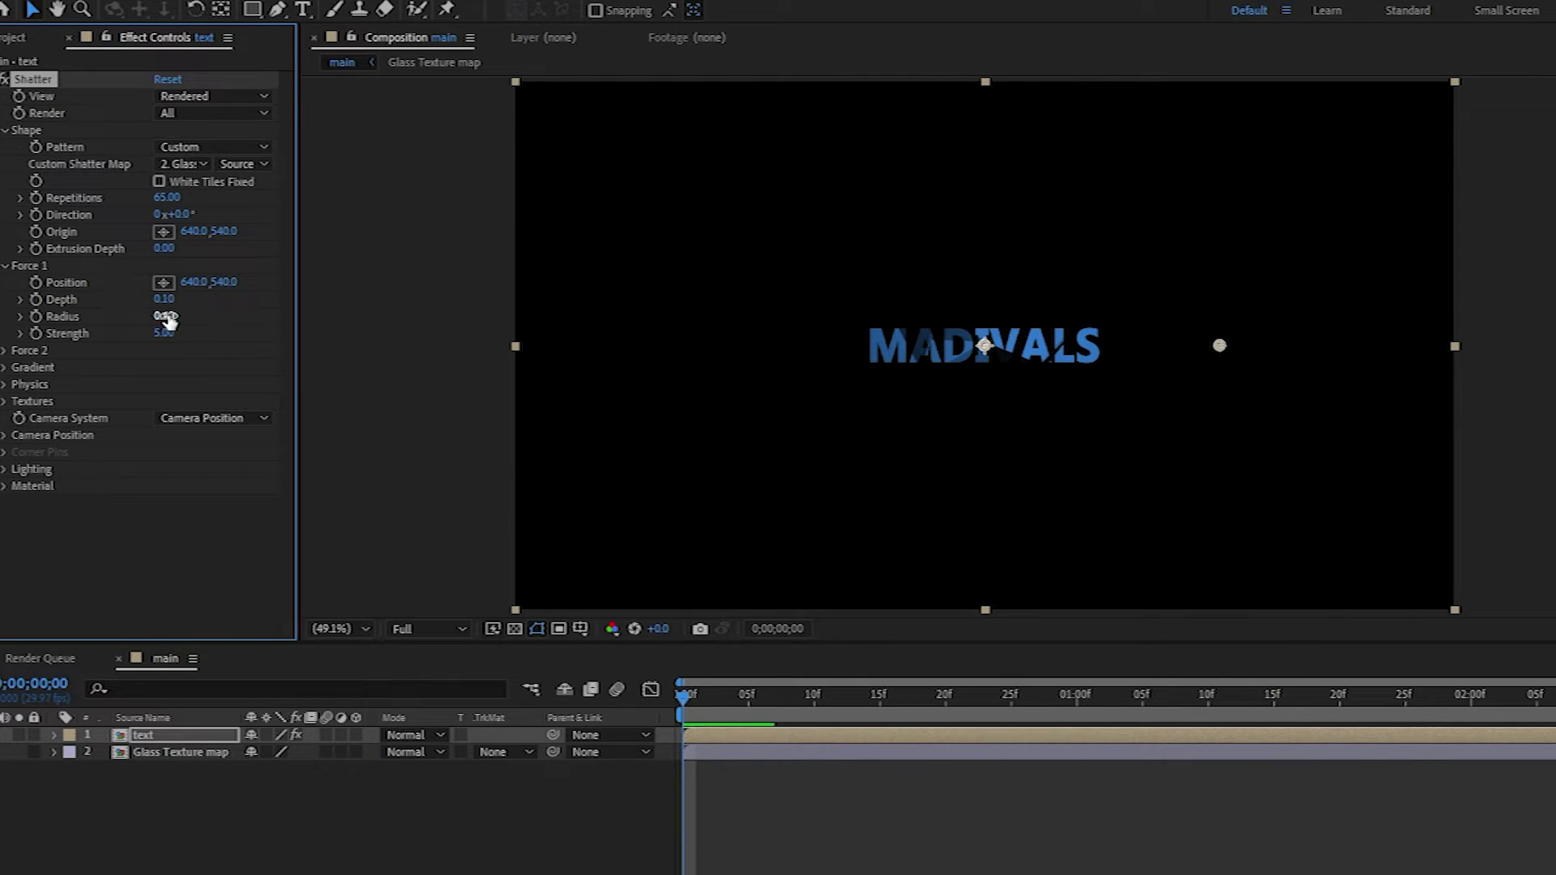
{"action": "left_click", "coordinate": [166, 333]}
{"action": "type", "text": ".5"}
{"action": "key", "text": "Return"}
{"action": "left_click_drag", "start_coordinate": [683, 698], "coordinate": [915, 727]}
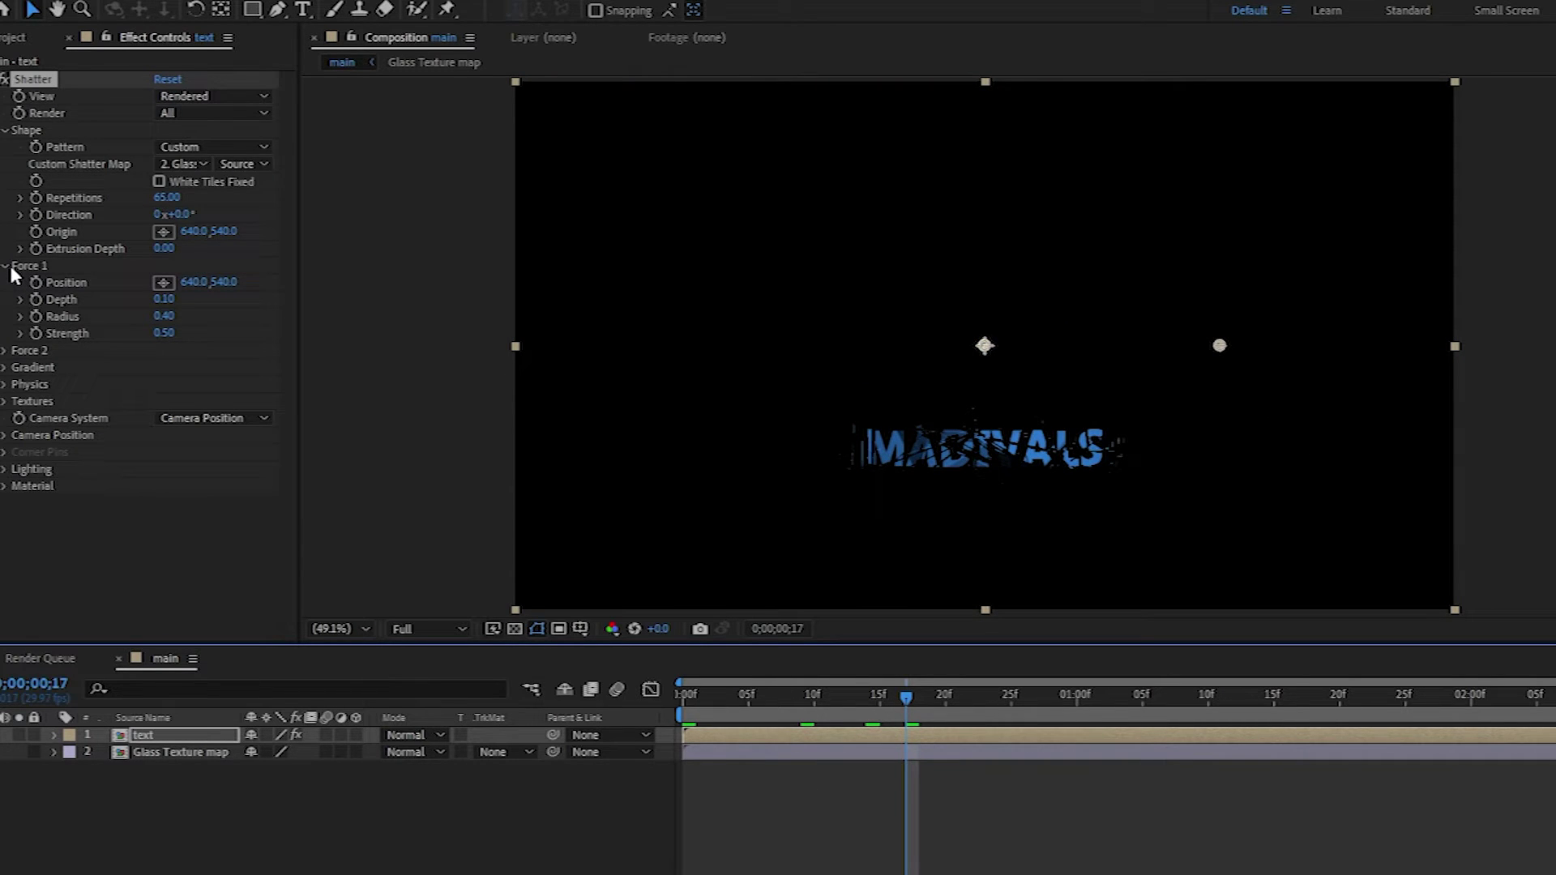
- Set the gravity in the Shatter physics settings to 0
{"action": "left_click", "coordinate": [4, 385]}
{"action": "left_click", "coordinate": [162, 486]}
{"action": "type", "text": "0"}
{"action": "key", "text": "Return"}
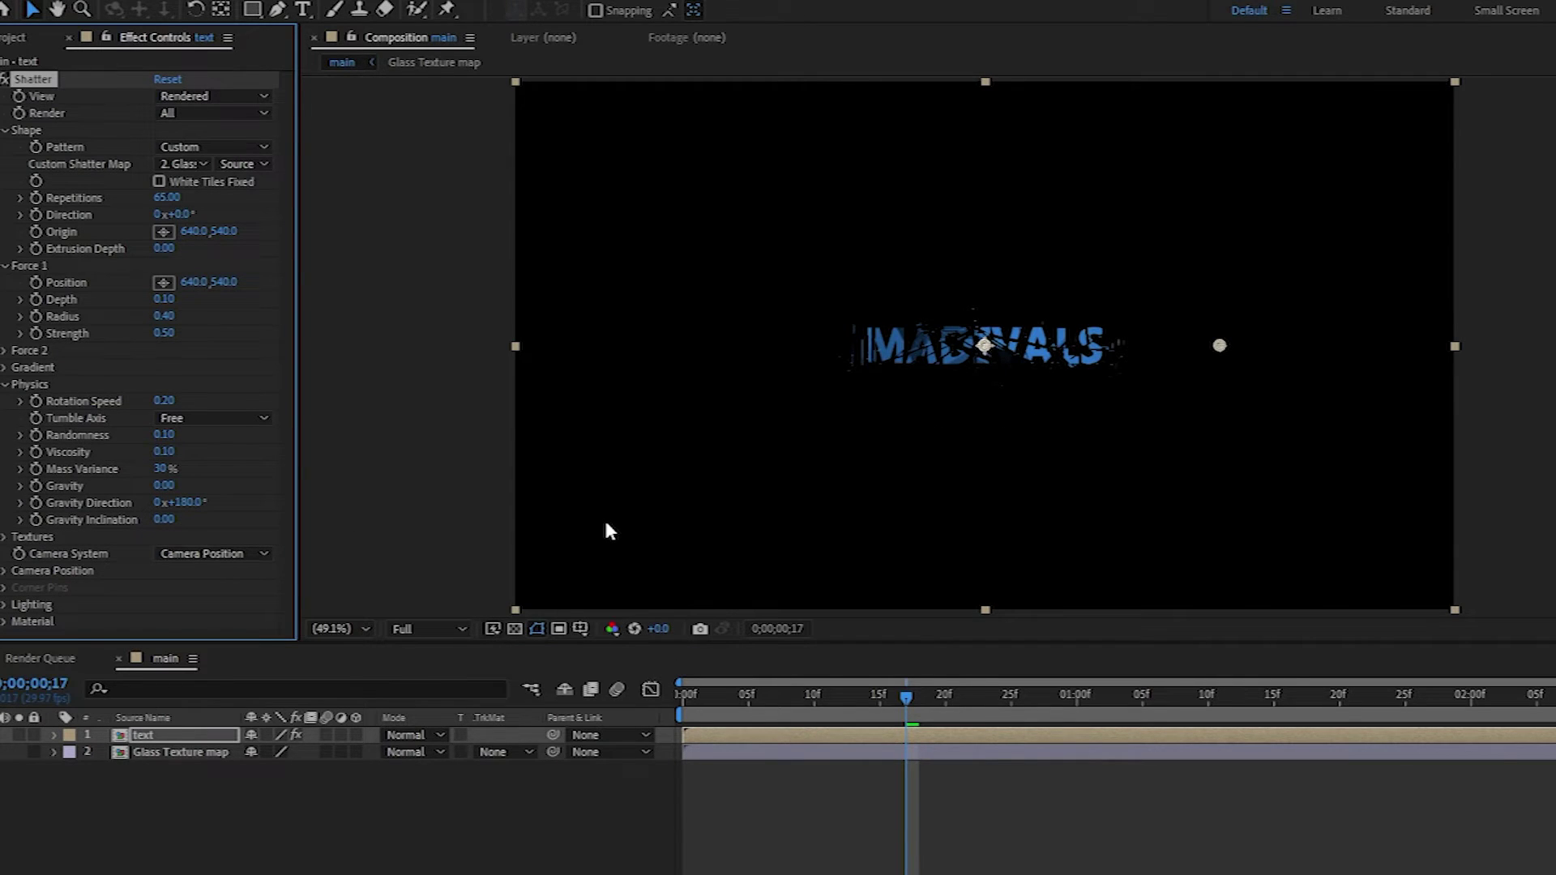
- Set the Shatter physics viscosity to 0.3 and the randomness to 0.4
{"action": "left_click", "coordinate": [163, 451]}
{"action": "type", "text": "0.3"}
{"action": "key", "text": "Return"}
{"action": "left_click", "coordinate": [163, 436]}
{"action": "type", "text": "0"}
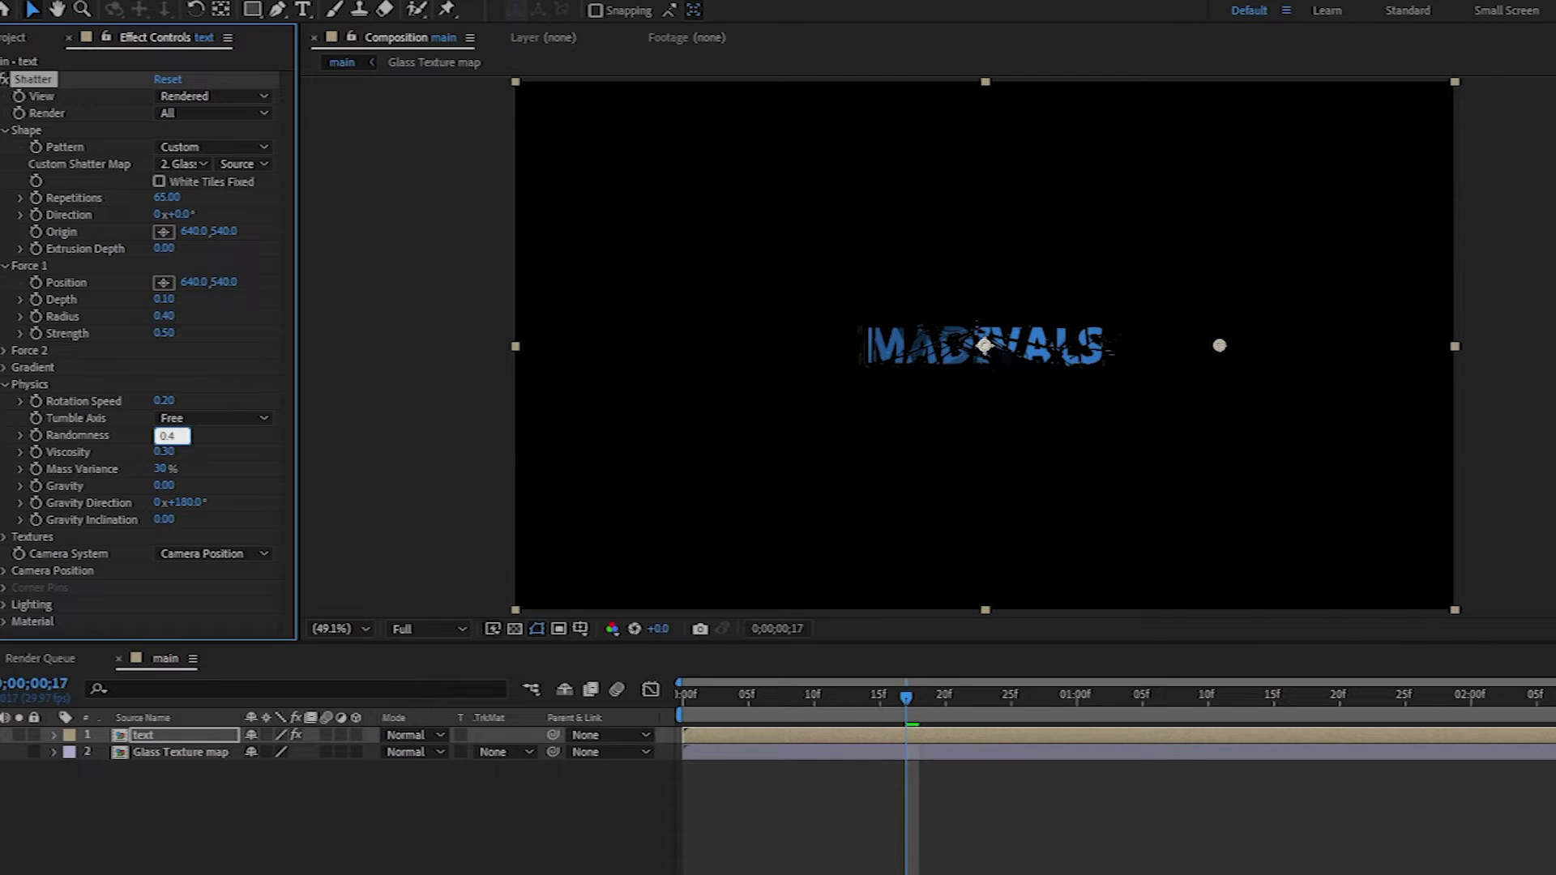
{"action": "type", "text": ".4"}
{"action": "key", "text": "Return"}
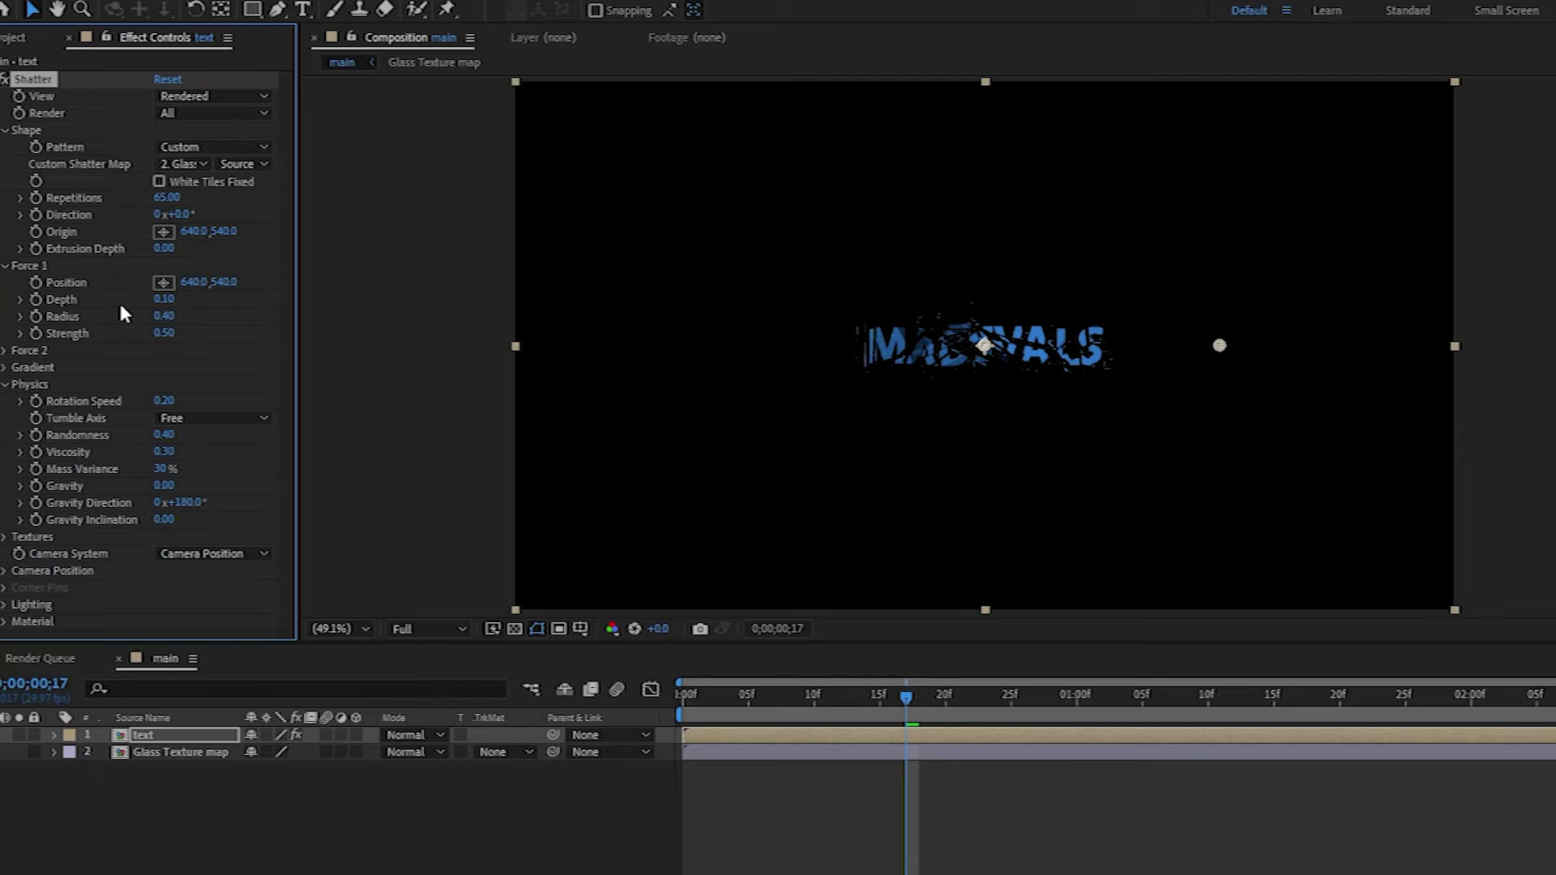
- Keyframe the Shatter Force 1 position at the start of the composition with an X value of -85
{"action": "left_click_drag", "start_coordinate": [739, 695], "coordinate": [683, 695]}
{"action": "left_click", "coordinate": [37, 283]}
{"action": "left_click", "coordinate": [194, 283]}
{"action": "key", "text": "BackSpace"}
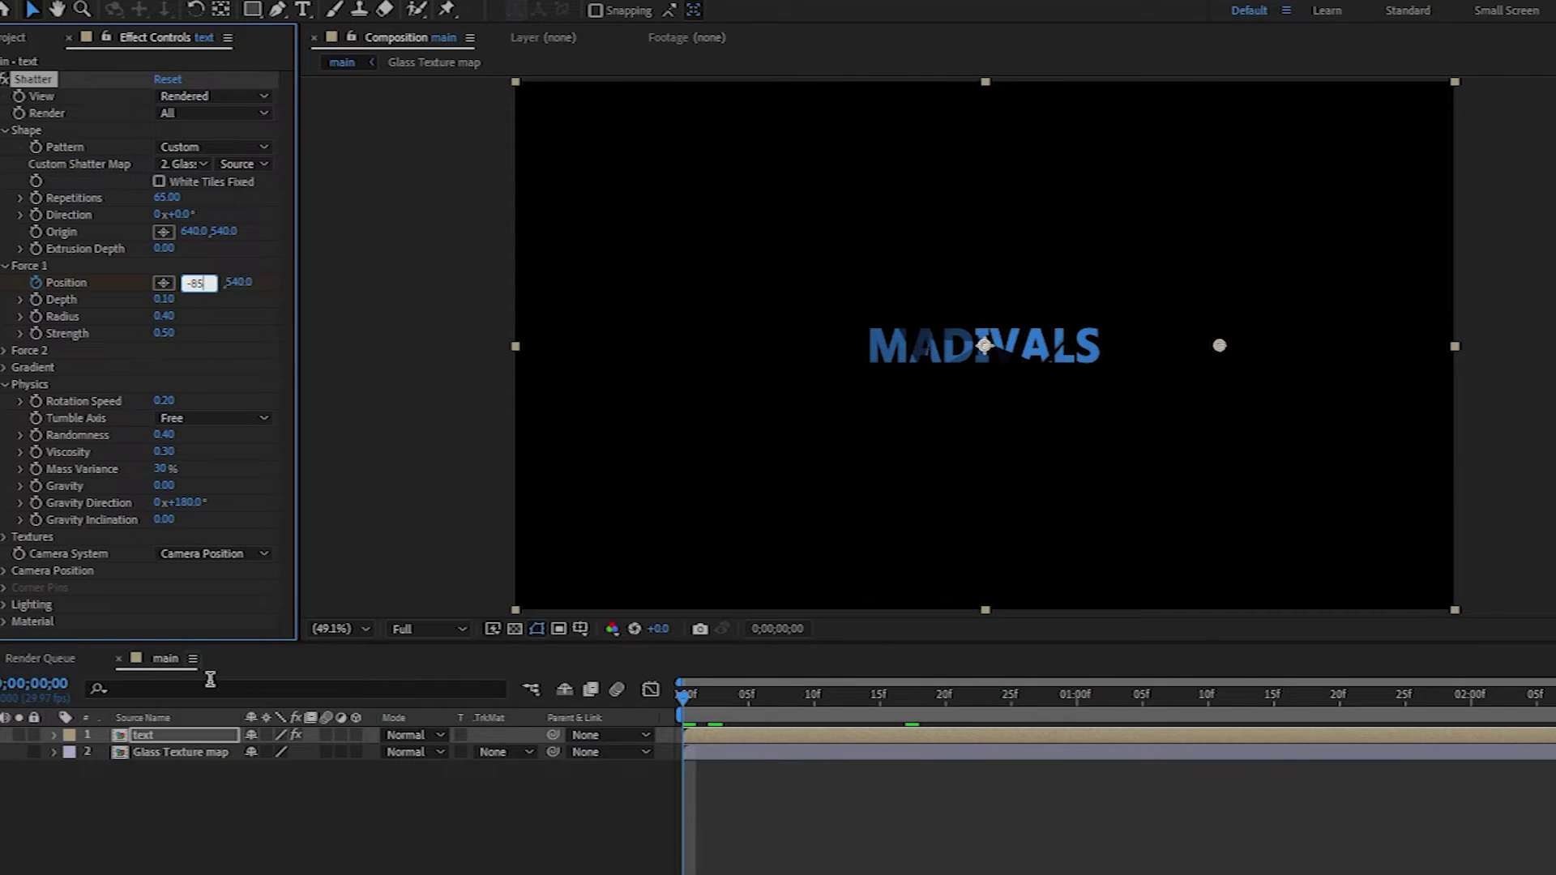
{"action": "type", "text": "-85"}
{"action": "left_click", "coordinate": [255, 806]}
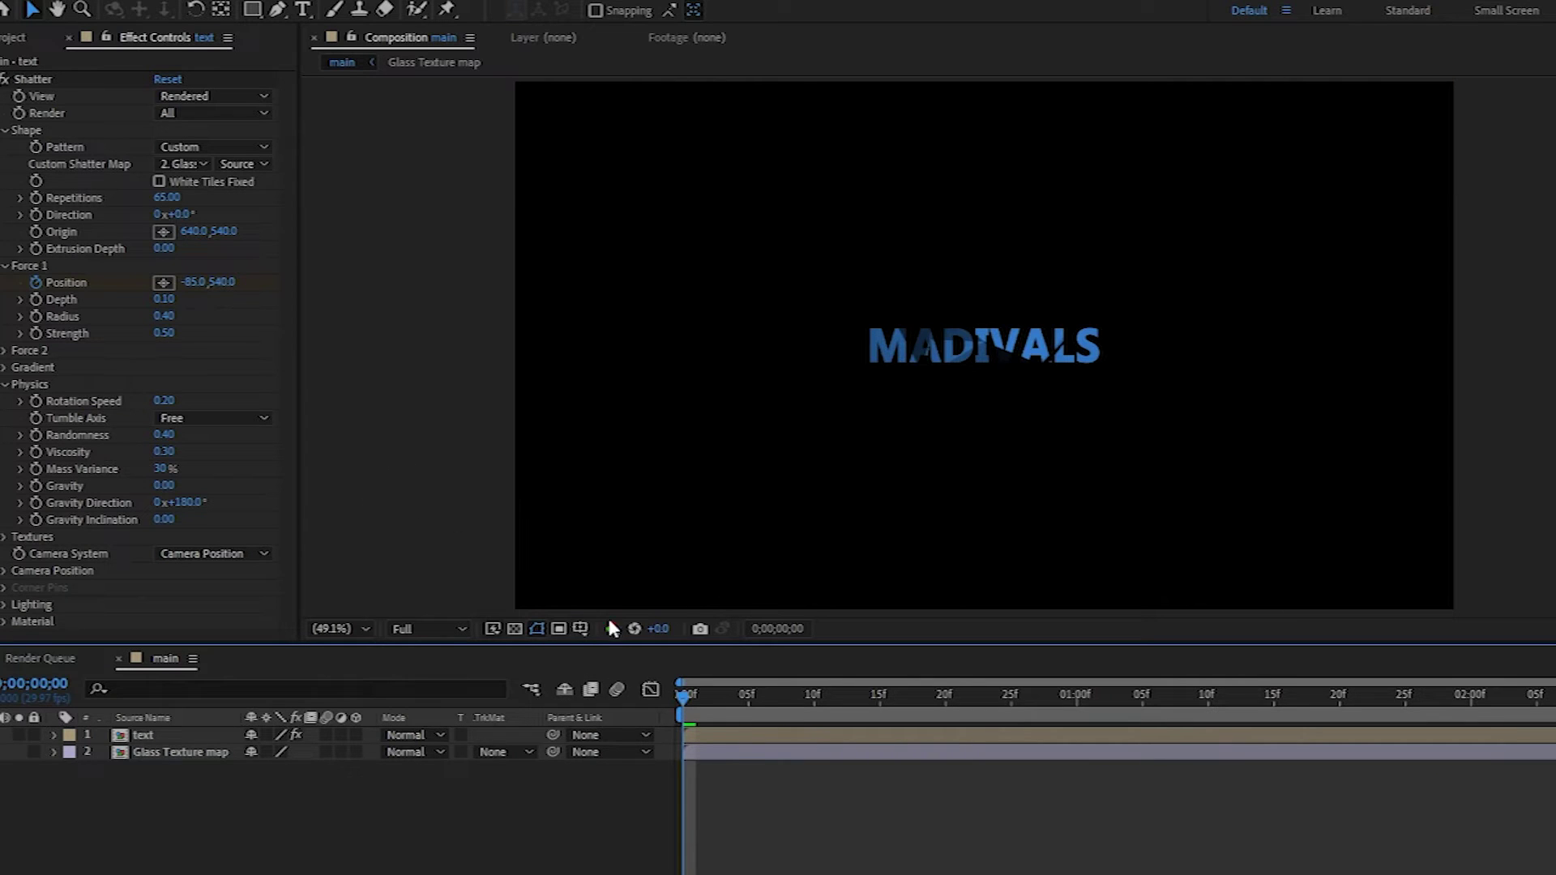
- Add a Force 1 position keyframe at 0;00;00;19 with an X value of 950
{"action": "left_click_drag", "start_coordinate": [763, 705], "coordinate": [929, 716]}
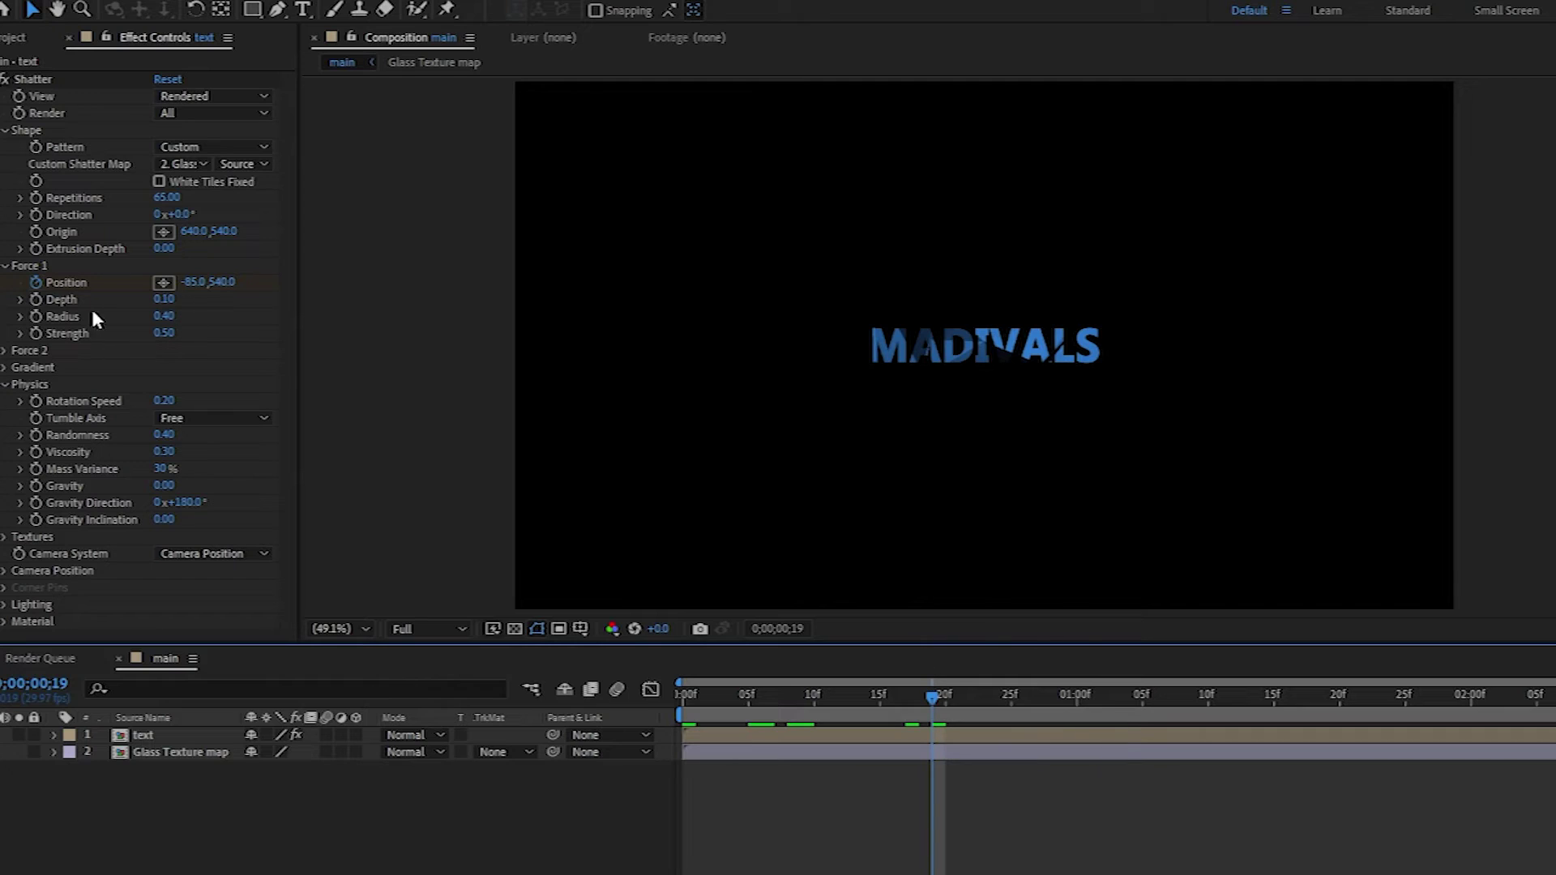
{"action": "left_click", "coordinate": [191, 284]}
{"action": "type", "text": "-85"}
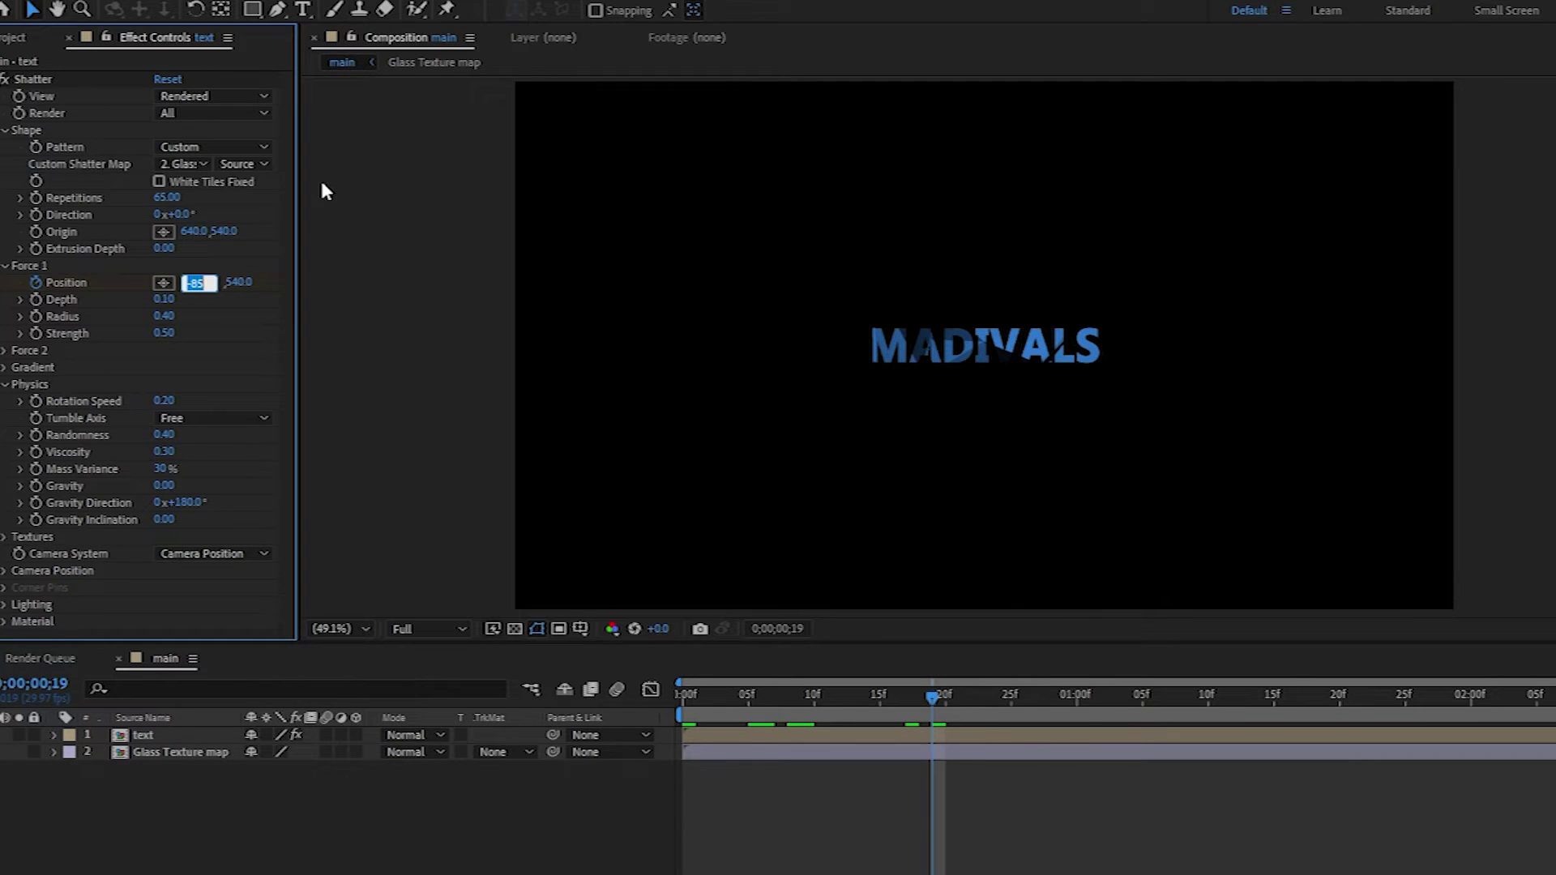
{"action": "type", "text": "950"}
{"action": "key", "text": "Return"}
- Play the shatter animation from the start and examine the title's break-up at 100% magnification
{"action": "key", "text": "Home"}
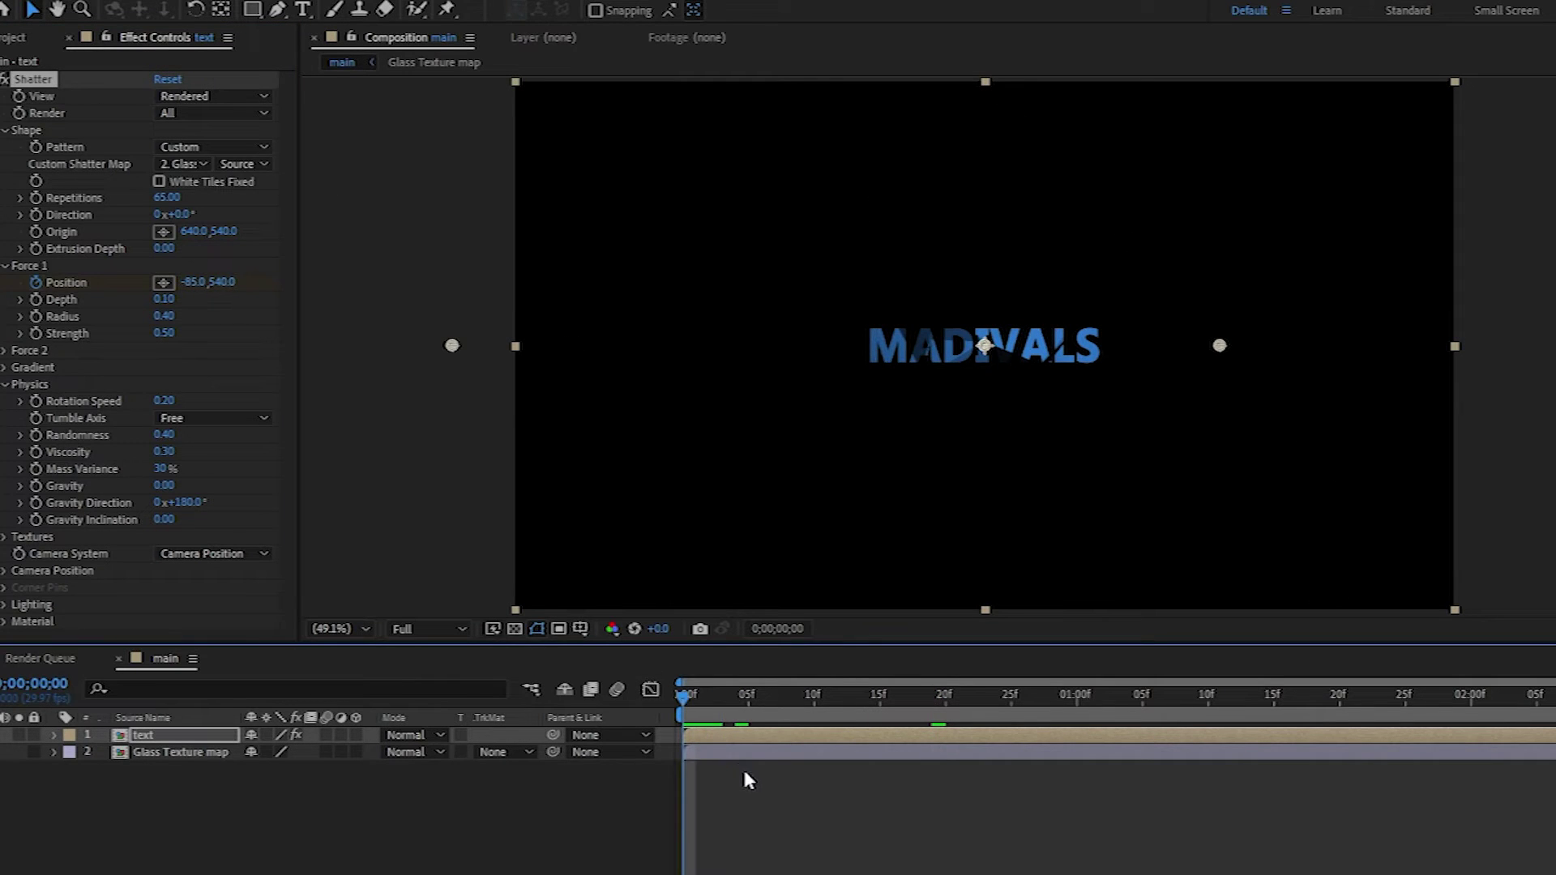
{"action": "key", "text": "space"}
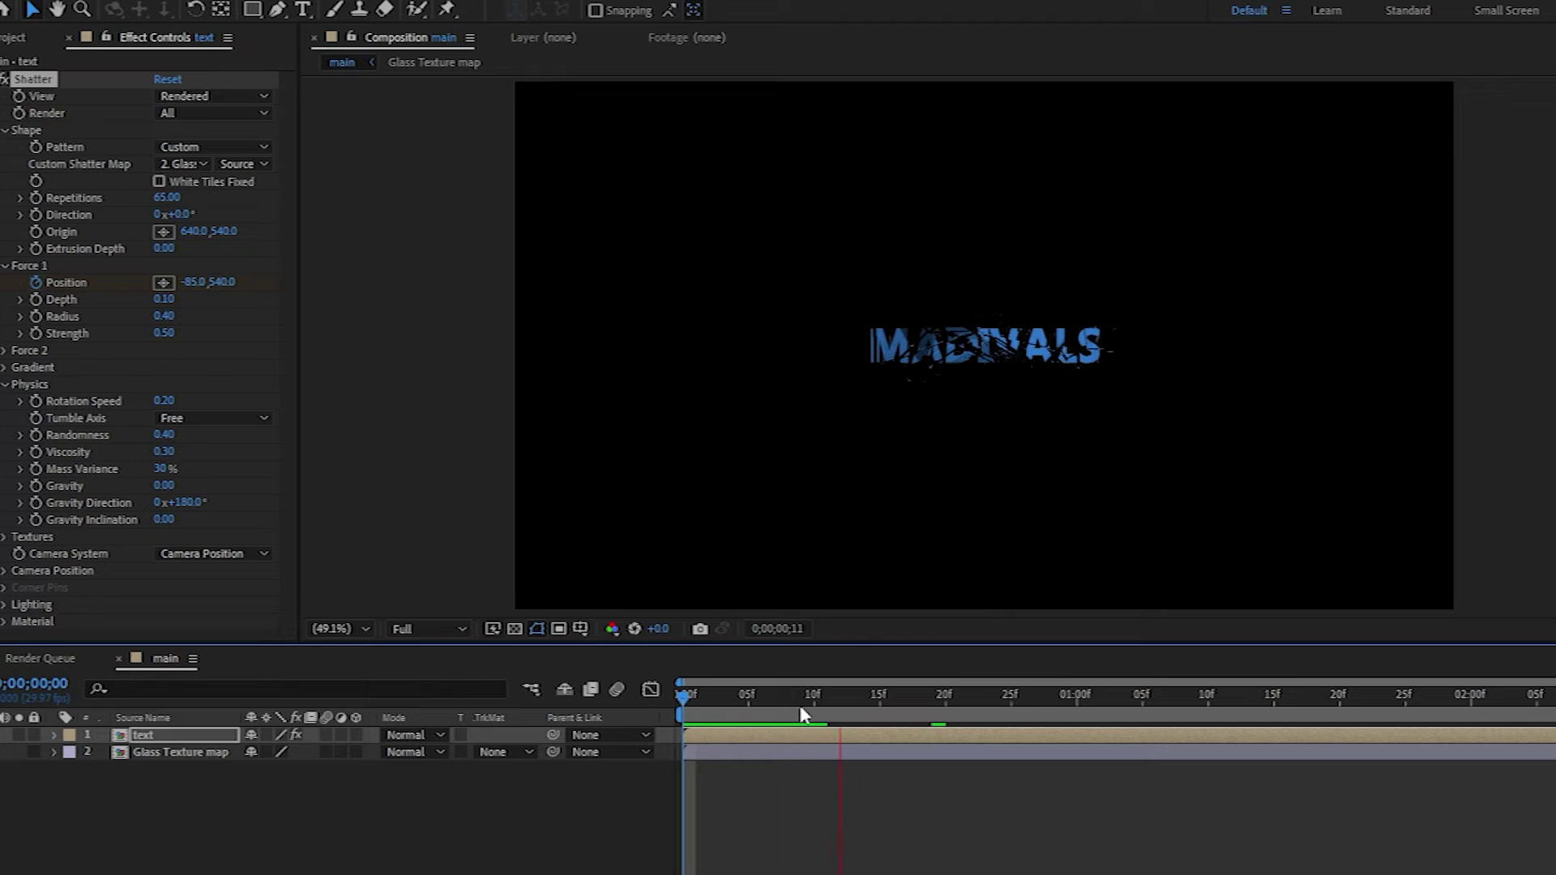
{"action": "key", "text": "space"}
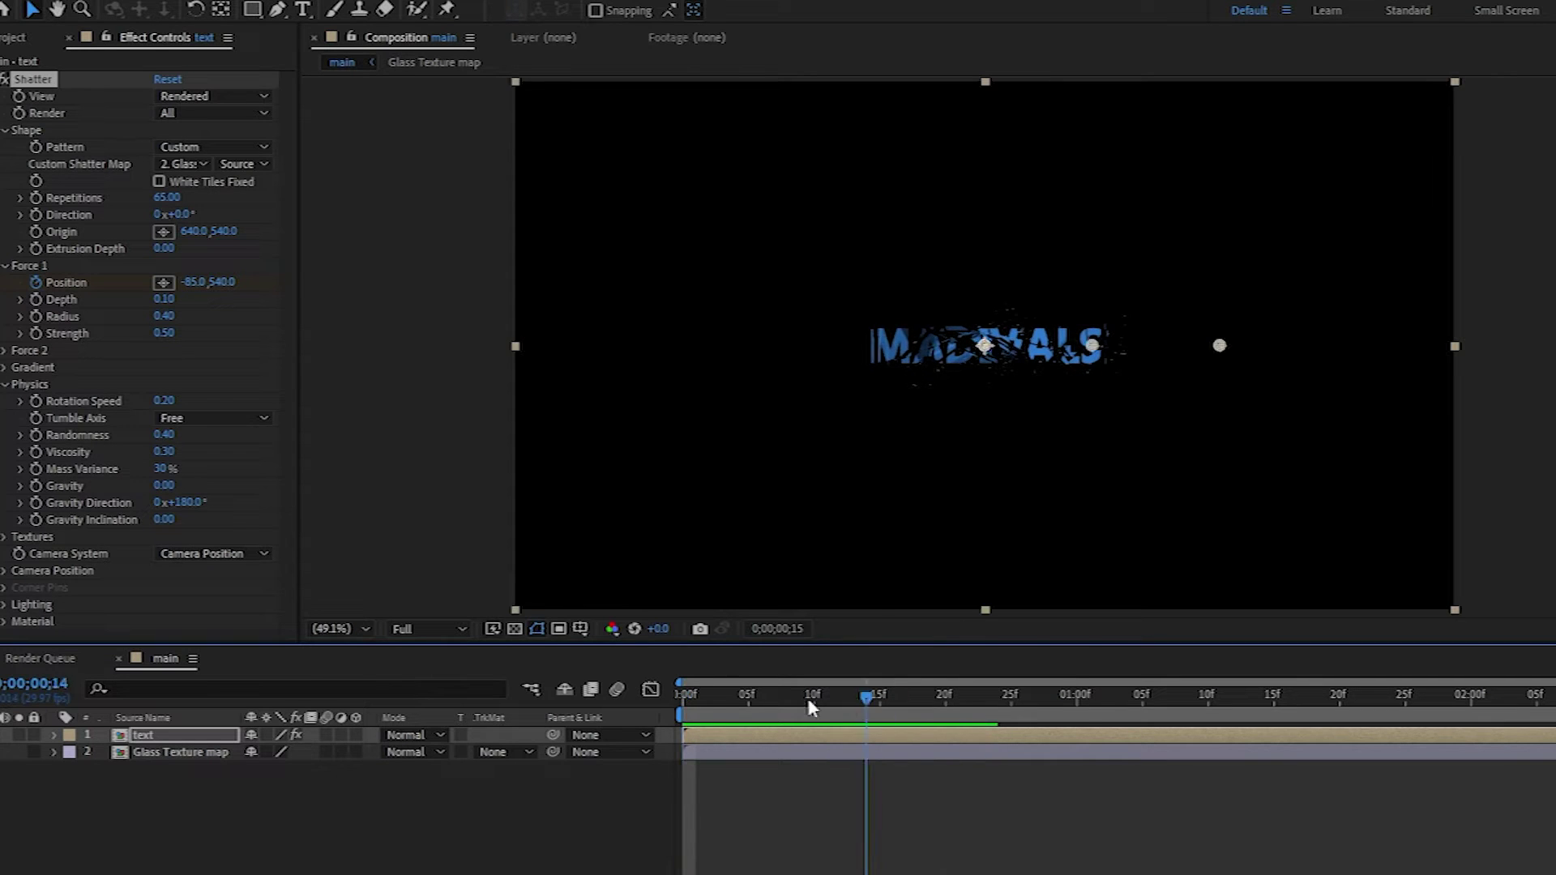
{"action": "key", "text": "space"}
{"action": "key", "text": "space"}
{"action": "scroll", "coordinate": [822, 477], "scroll_direction": "up", "scroll_amount": 3}
{"action": "scroll", "coordinate": [834, 463], "scroll_direction": "down", "scroll_amount": 1}
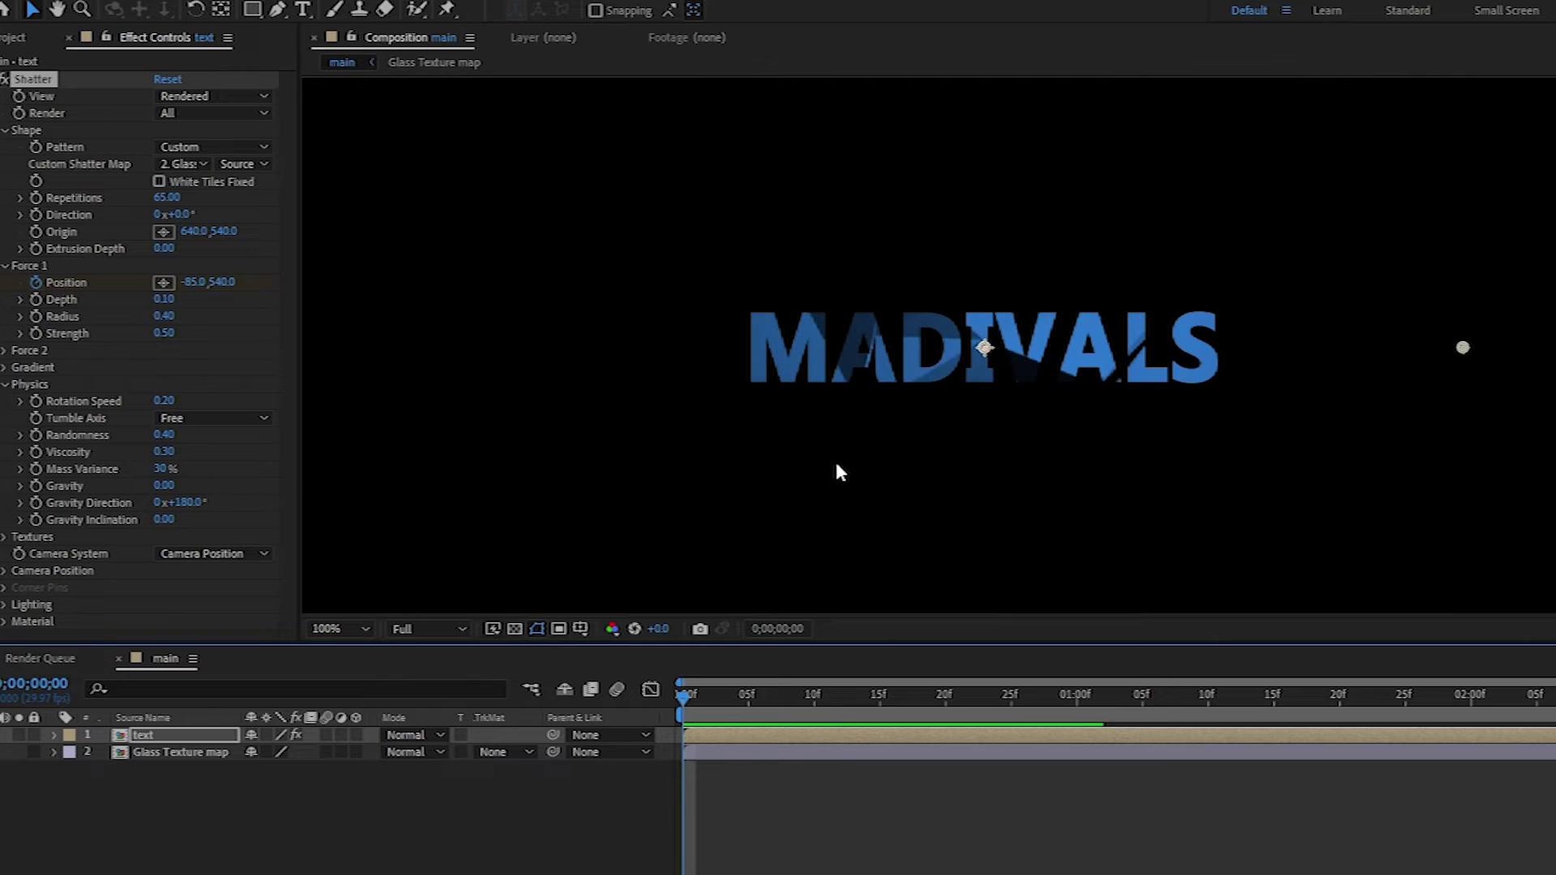
{"action": "key", "text": "space"}
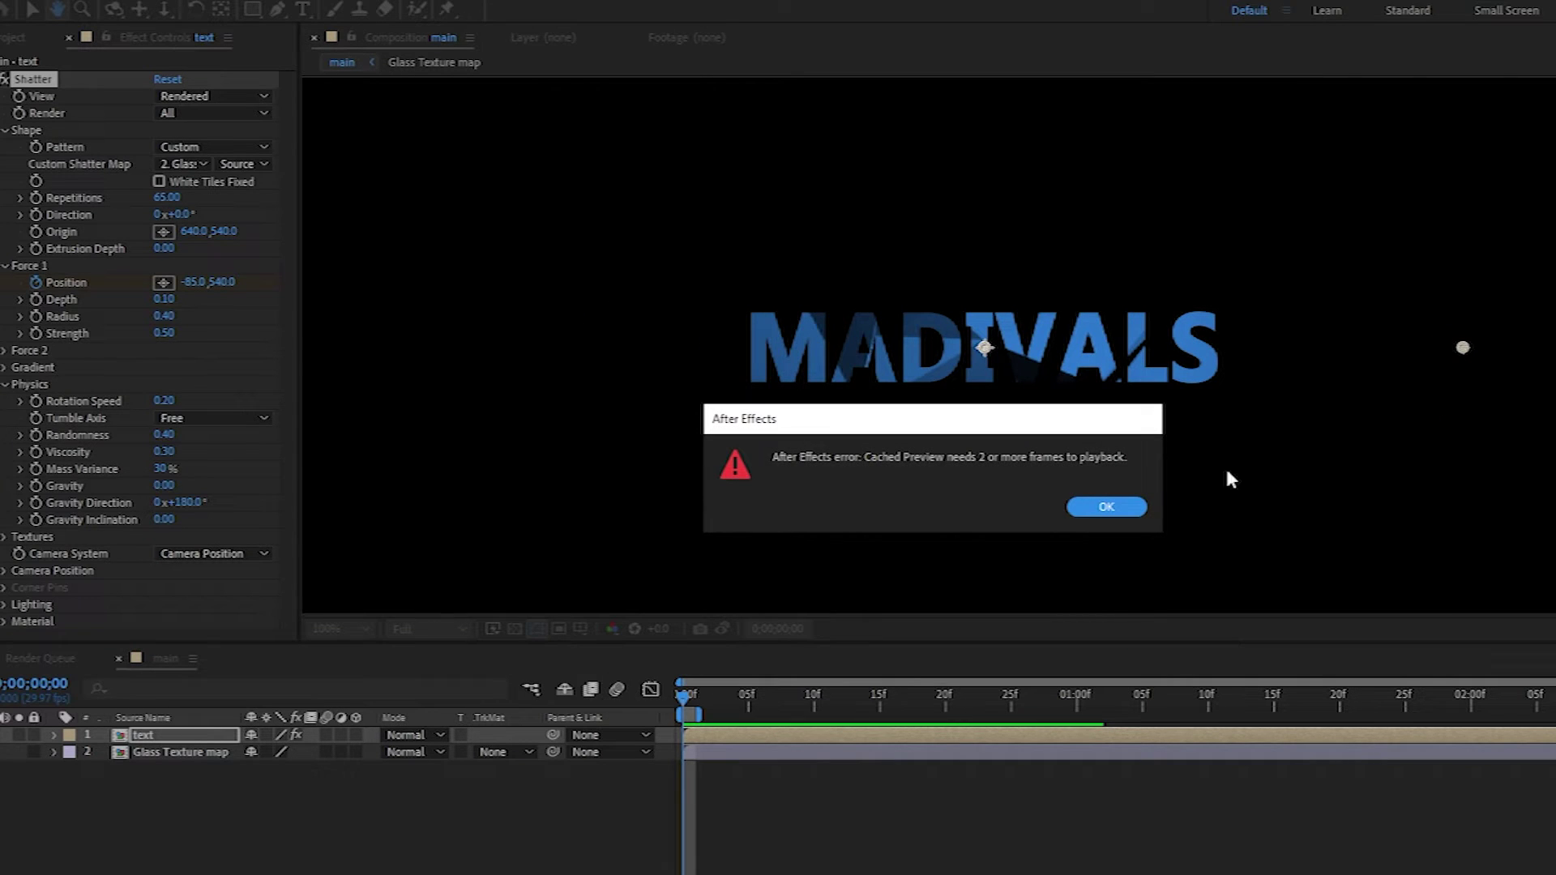
{"action": "left_click", "coordinate": [1098, 509]}
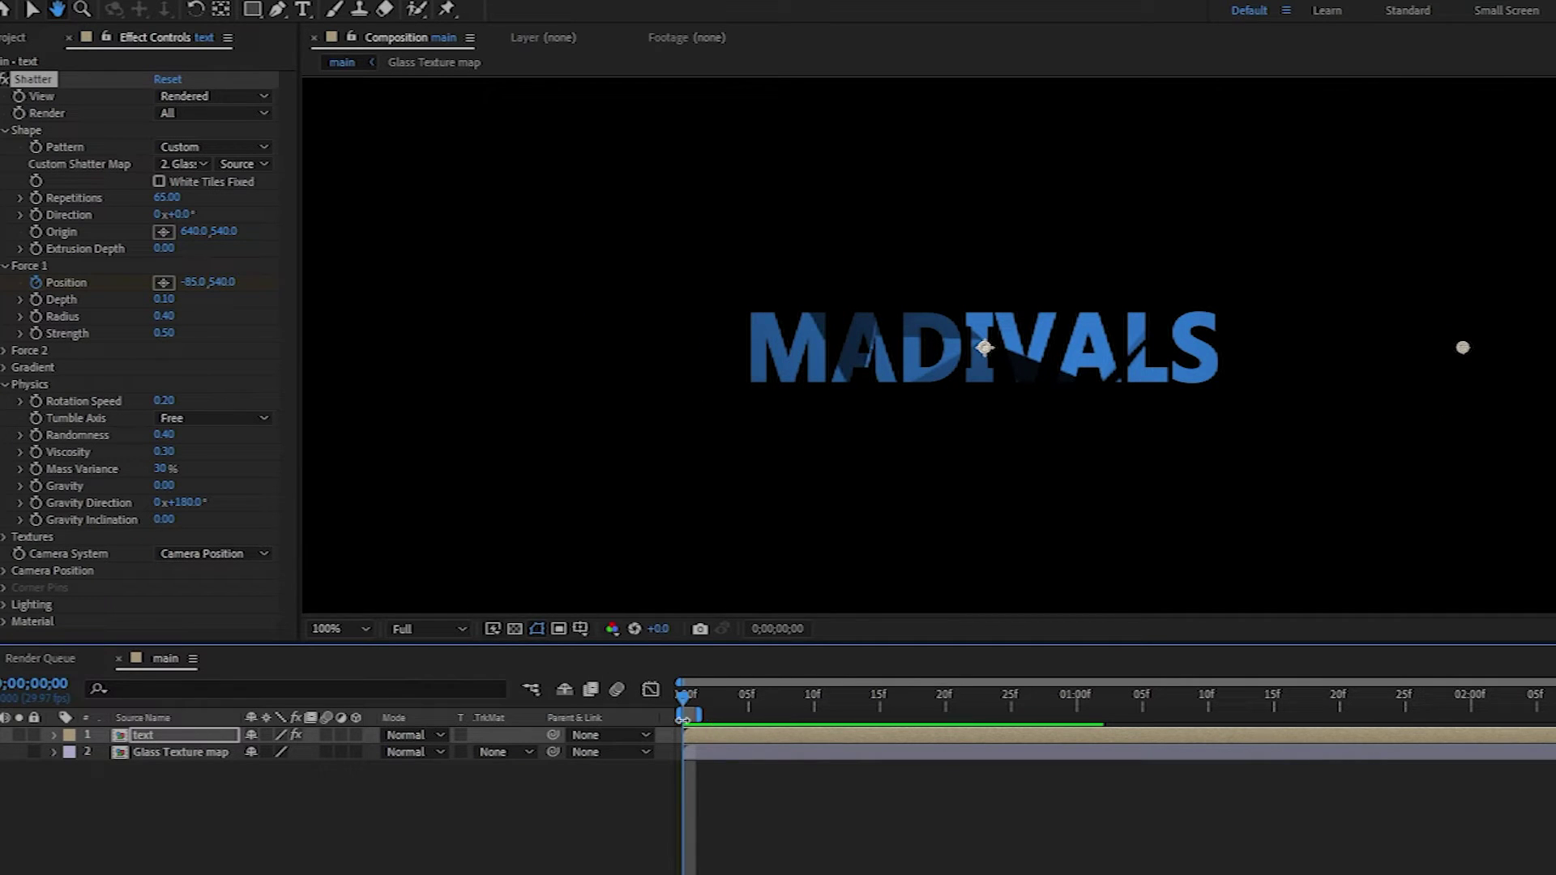
{"action": "key", "text": "space"}
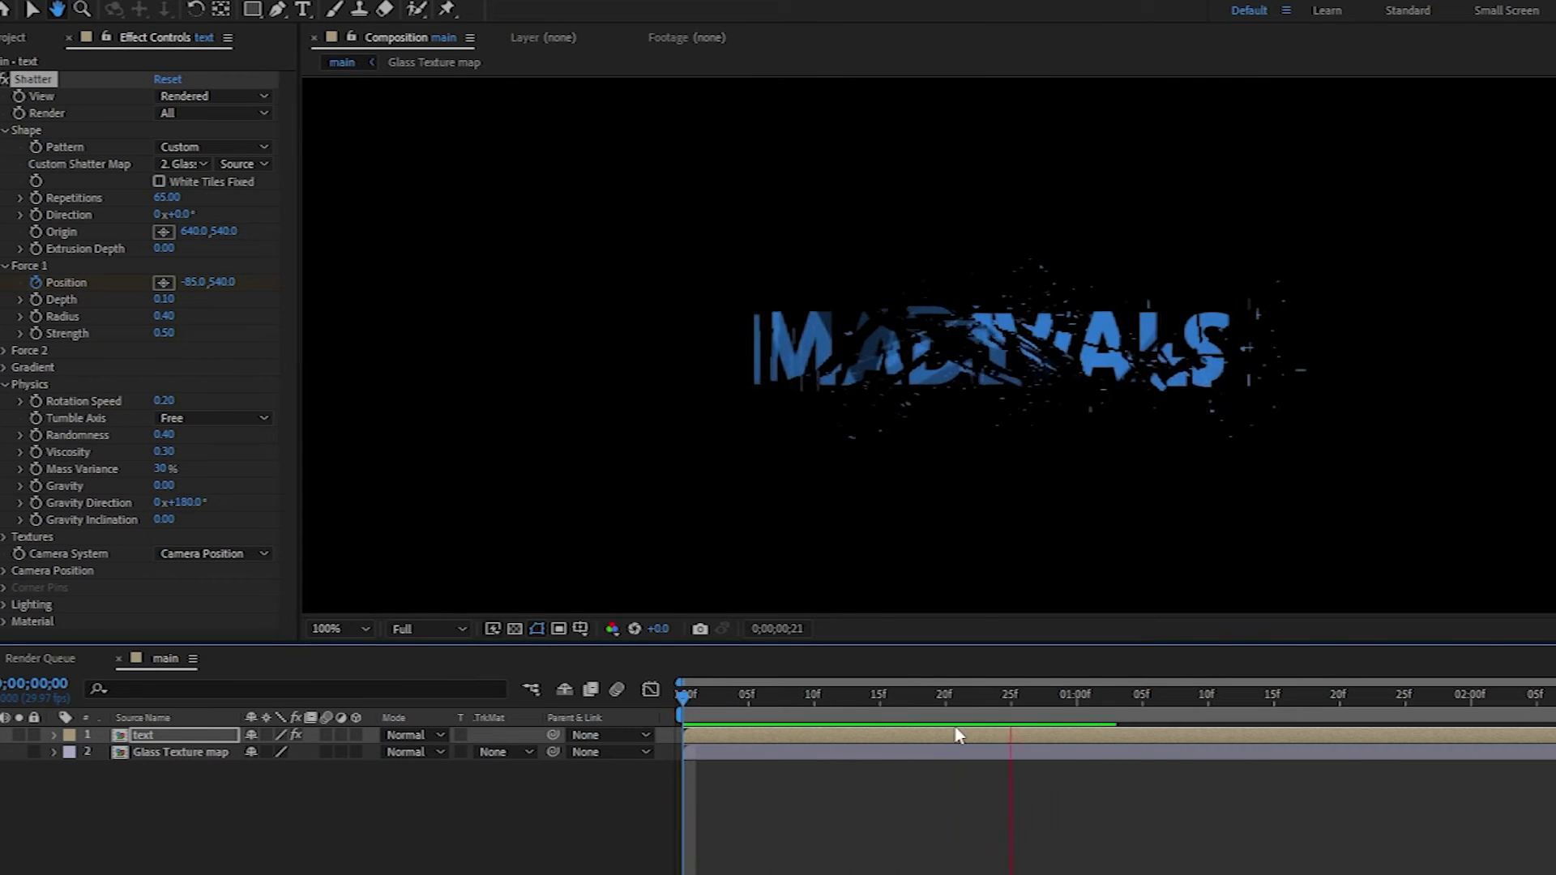
{"action": "key", "text": "space"}
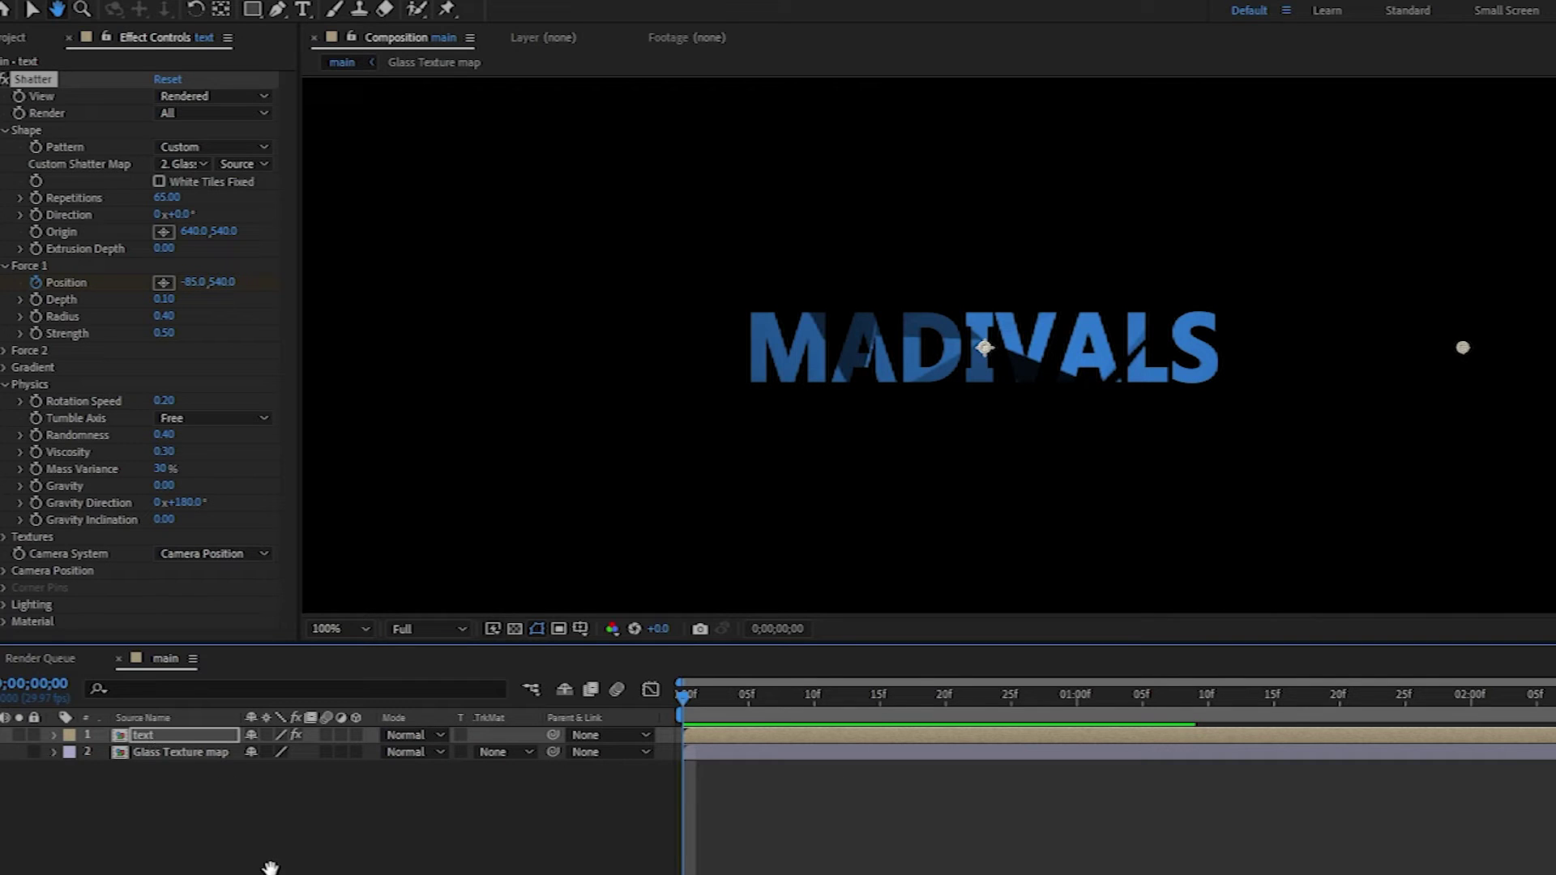
- Show the text layer's keyframes and apply Easy Ease to both Force 1 position keyframes
{"action": "key", "text": "u"}
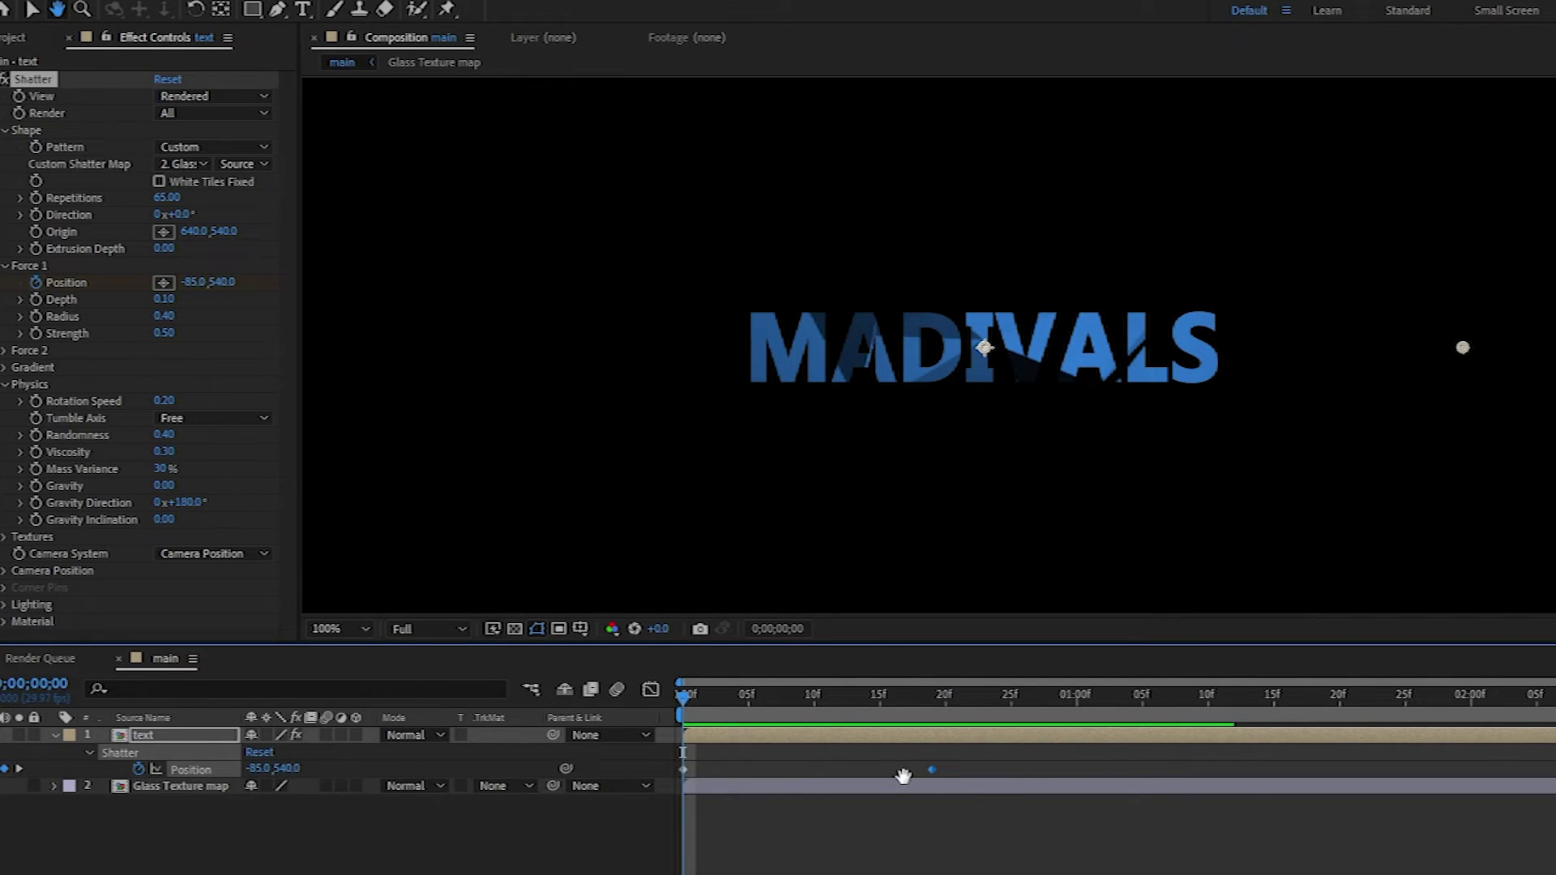
{"action": "key", "text": "v"}
{"action": "left_click_drag", "start_coordinate": [968, 764], "coordinate": [631, 779]}
{"action": "key", "text": "F9"}
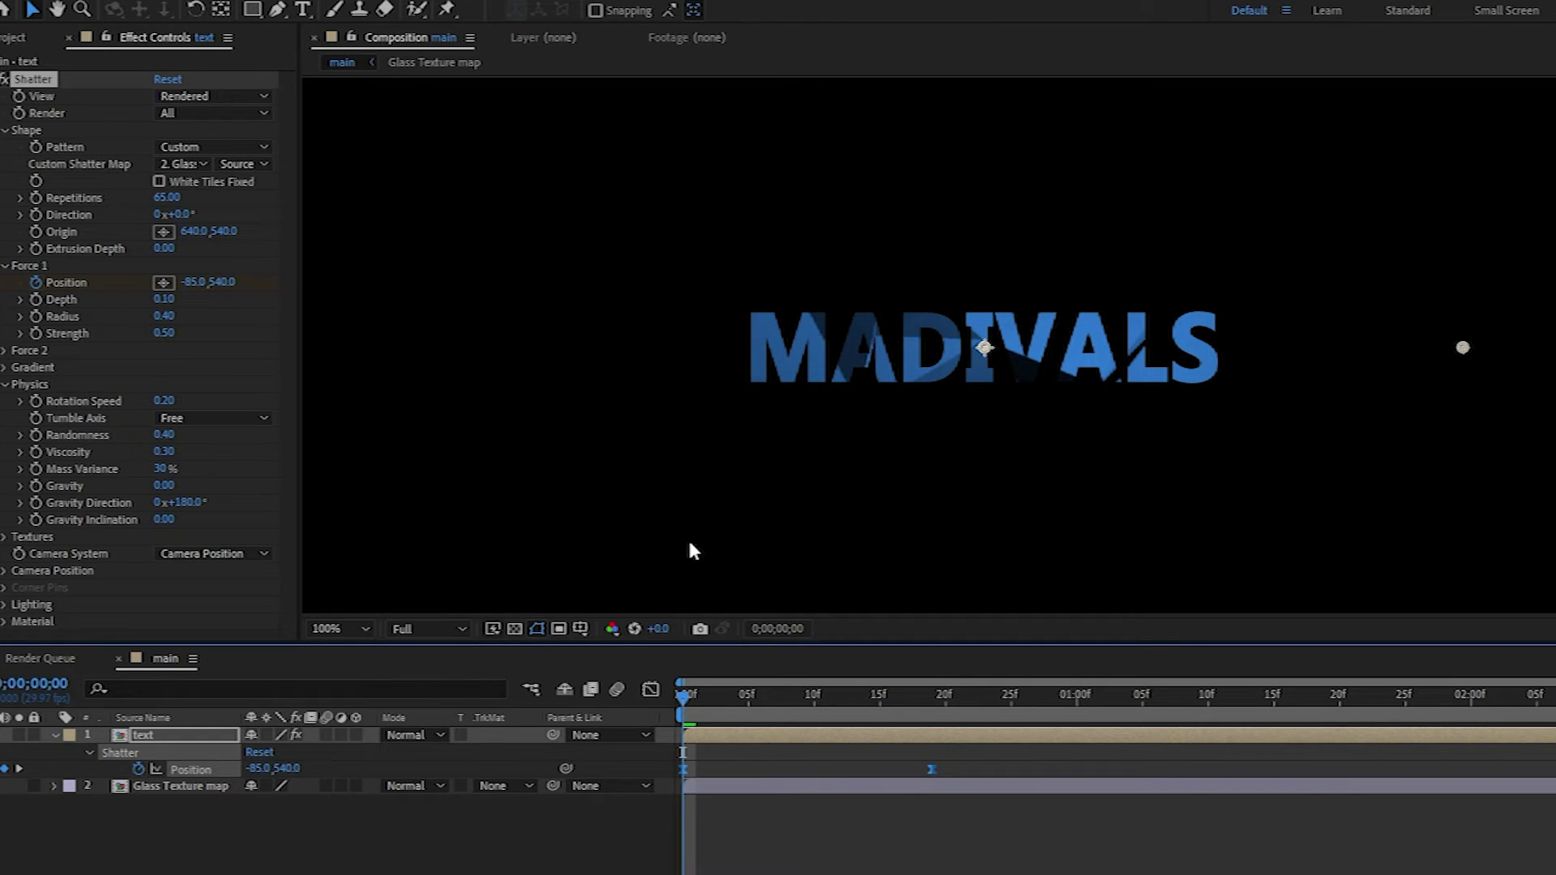
{"action": "left_click", "coordinate": [287, 858]}
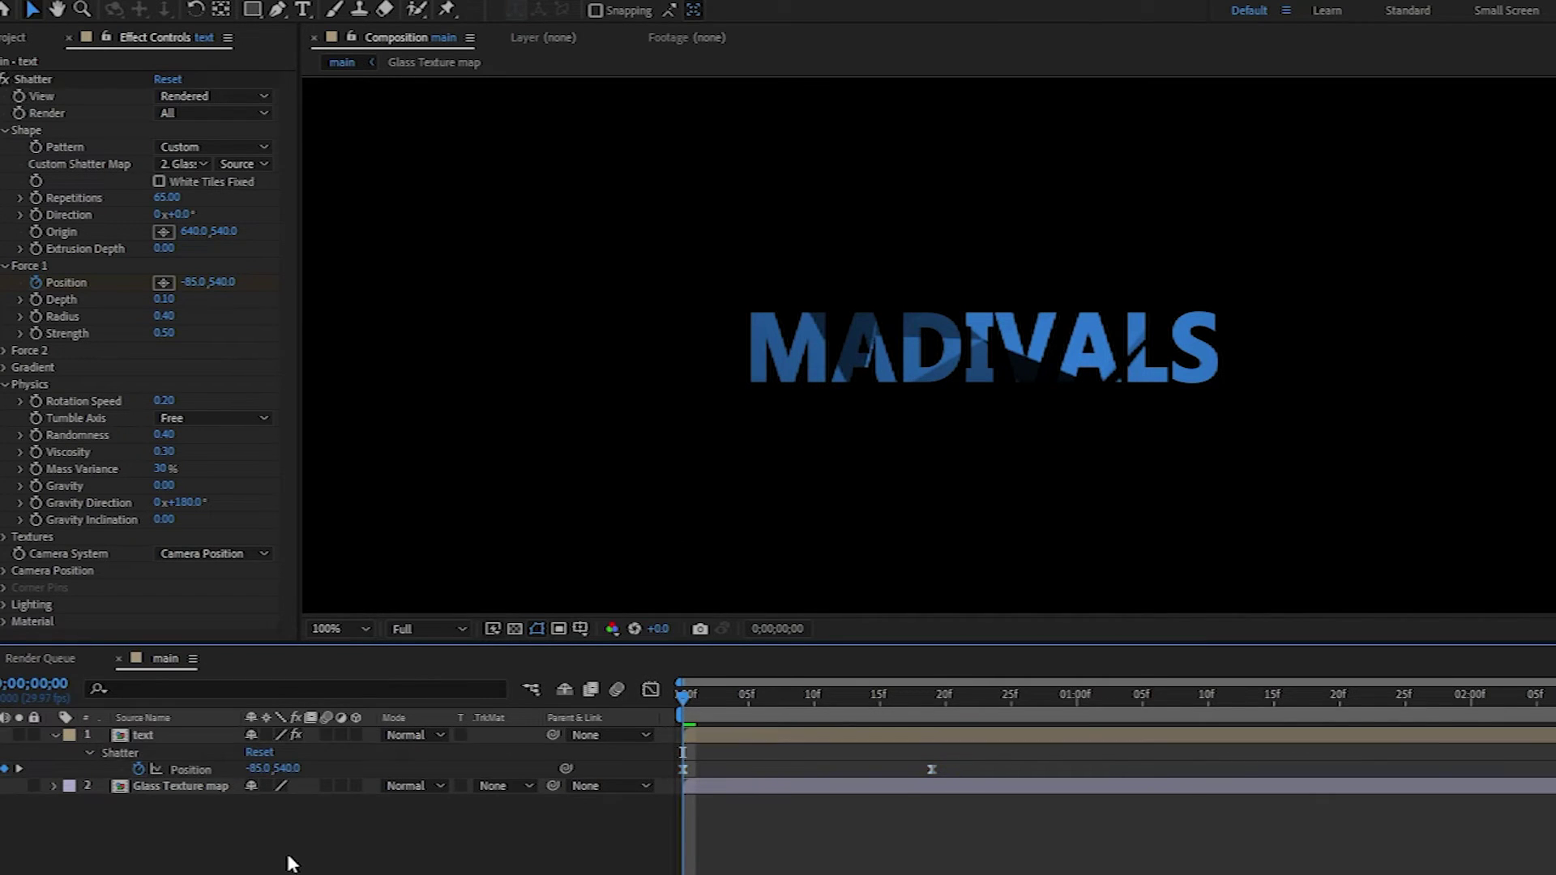
- Apply CC Light Sweep to the text layer and move the sweep's center to about 582.7, 356
{"action": "left_click", "coordinate": [160, 735]}
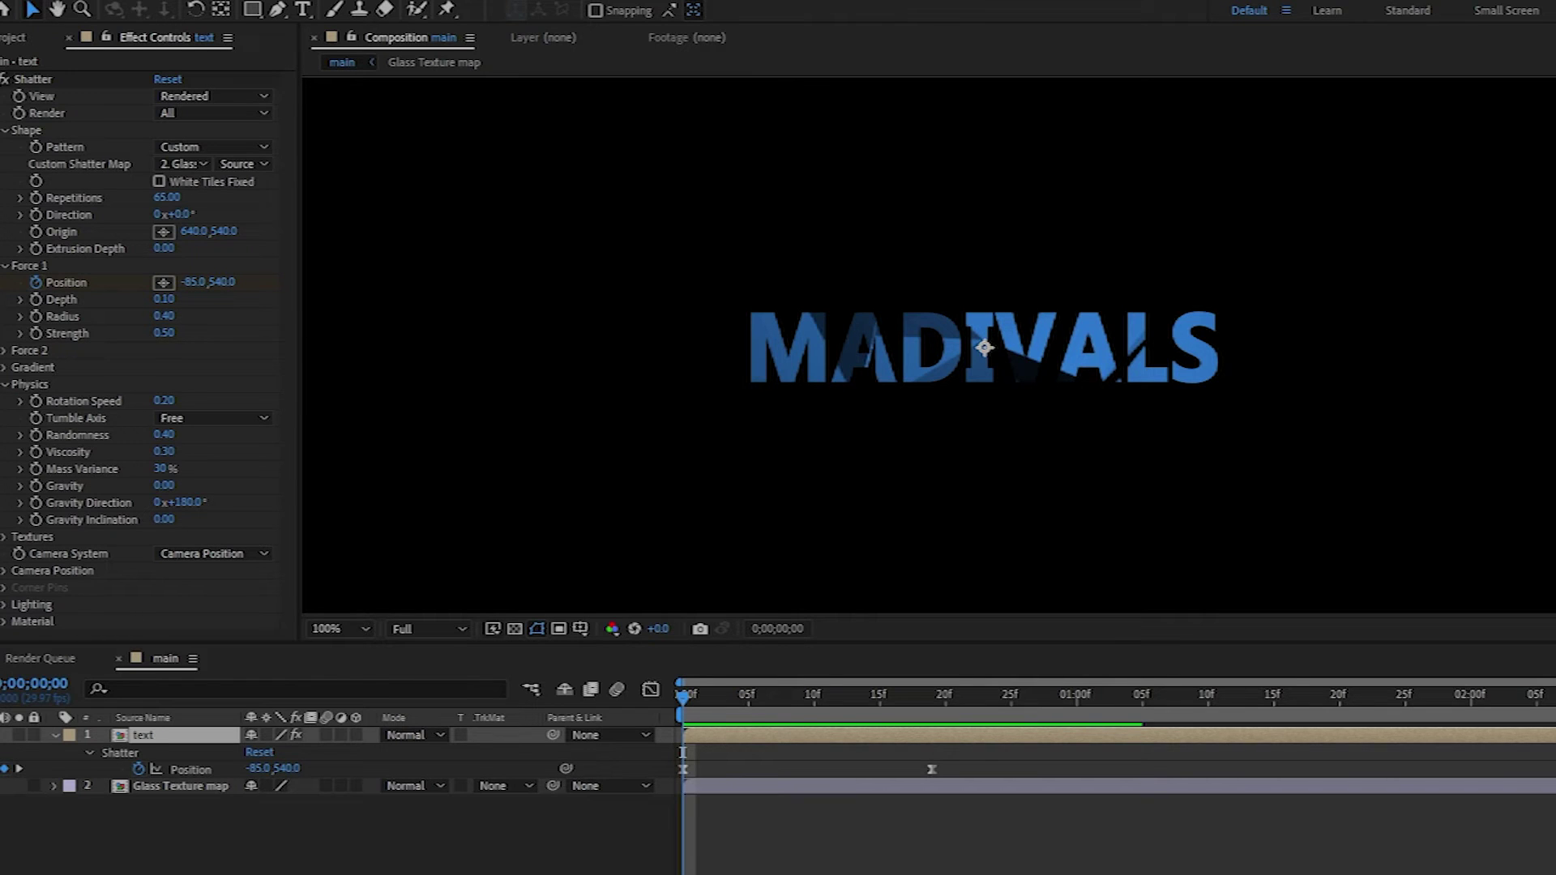
{"action": "left_click_drag", "start_coordinate": [1551, 454], "coordinate": [220, 737]}
{"action": "left_click_drag", "start_coordinate": [983, 82], "coordinate": [823, 125]}
{"action": "left_click_drag", "start_coordinate": [901, 202], "coordinate": [898, 164]}
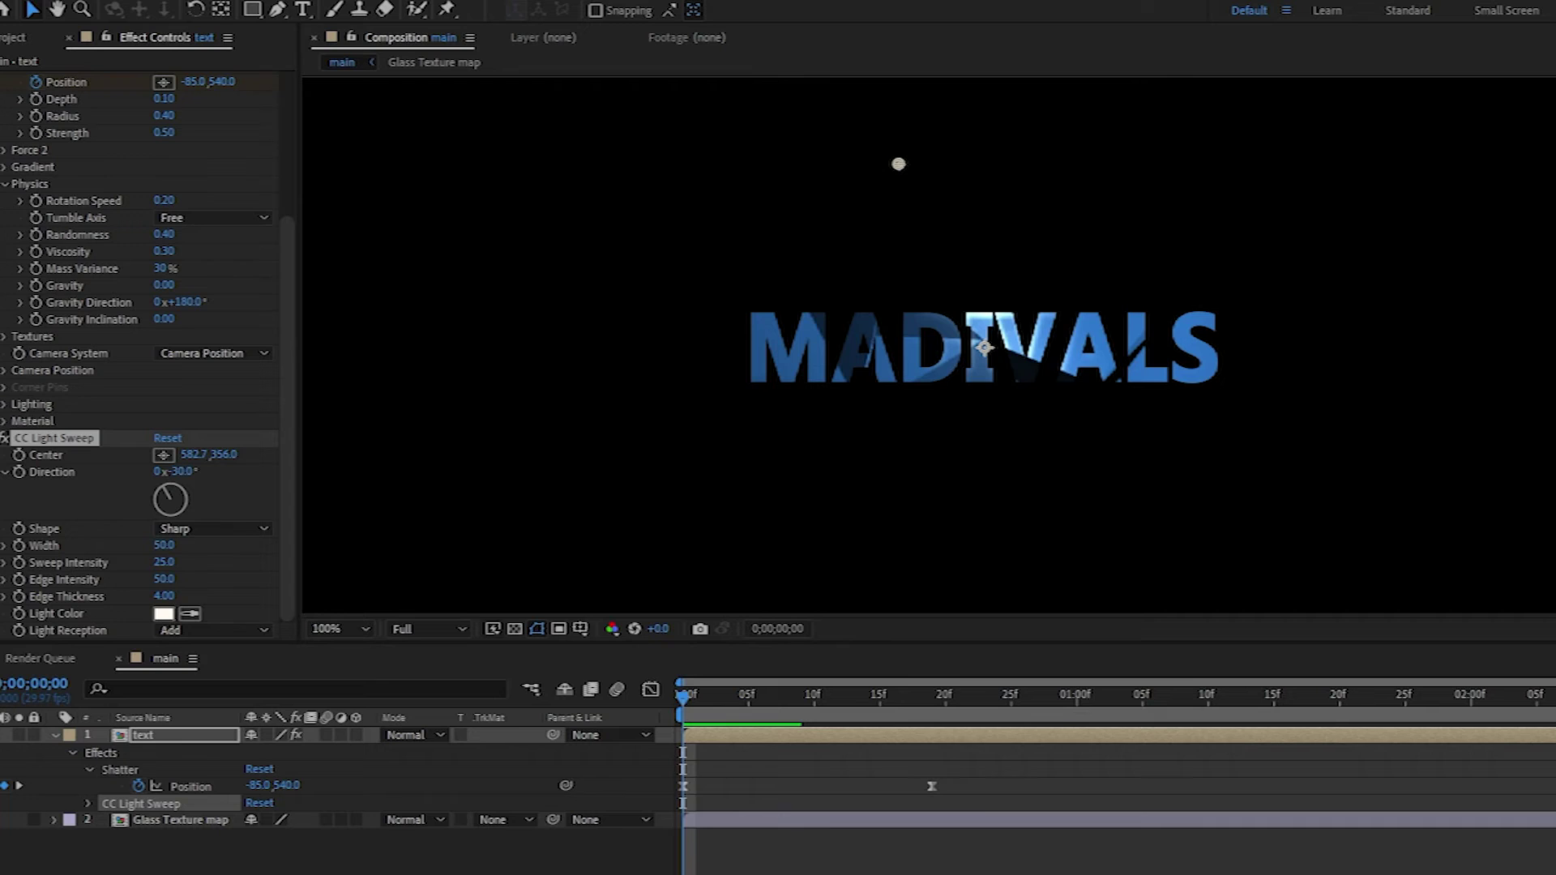
- Add a Glow effect to the text layer with a 67% threshold and a radius of 23, and preview it
{"action": "left_click_drag", "start_coordinate": [1555, 405], "coordinate": [798, 770]}
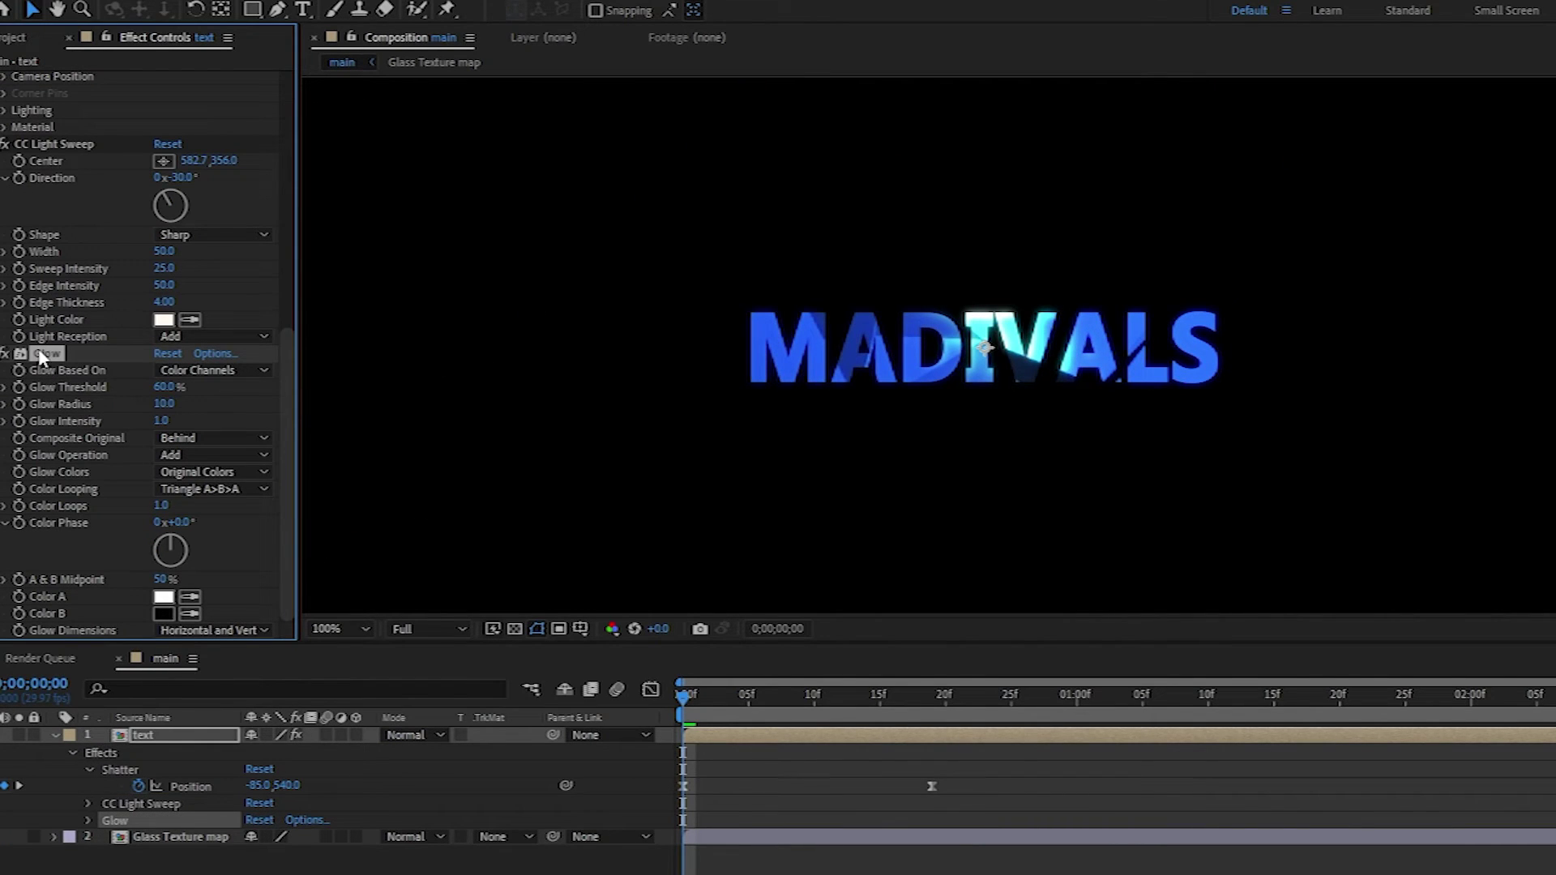
{"action": "left_click", "coordinate": [165, 386]}
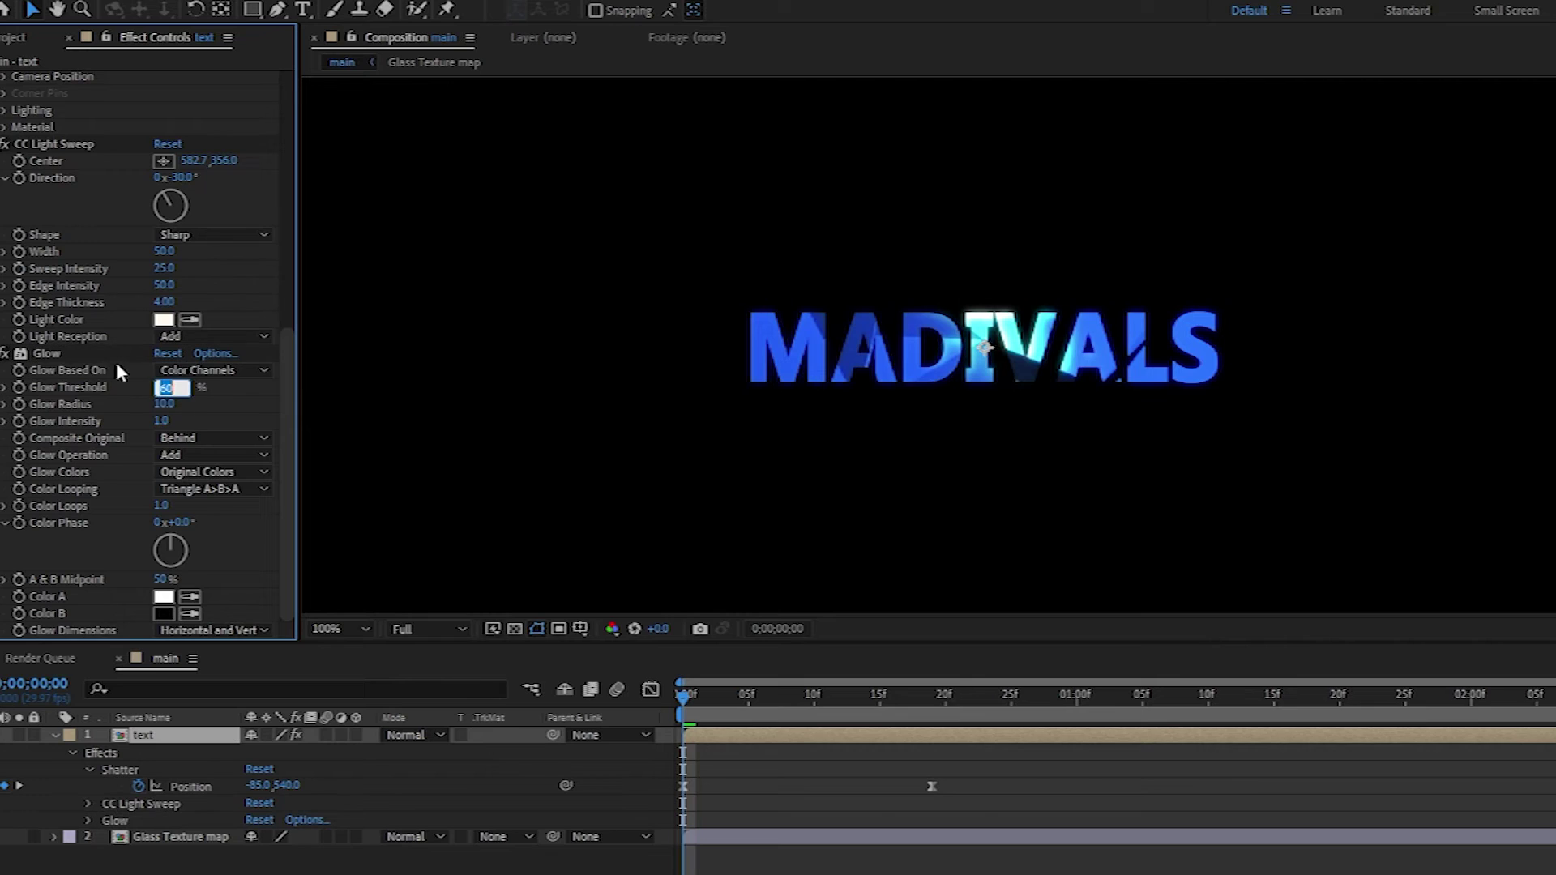
{"action": "type", "text": "67"}
{"action": "key", "text": "Return"}
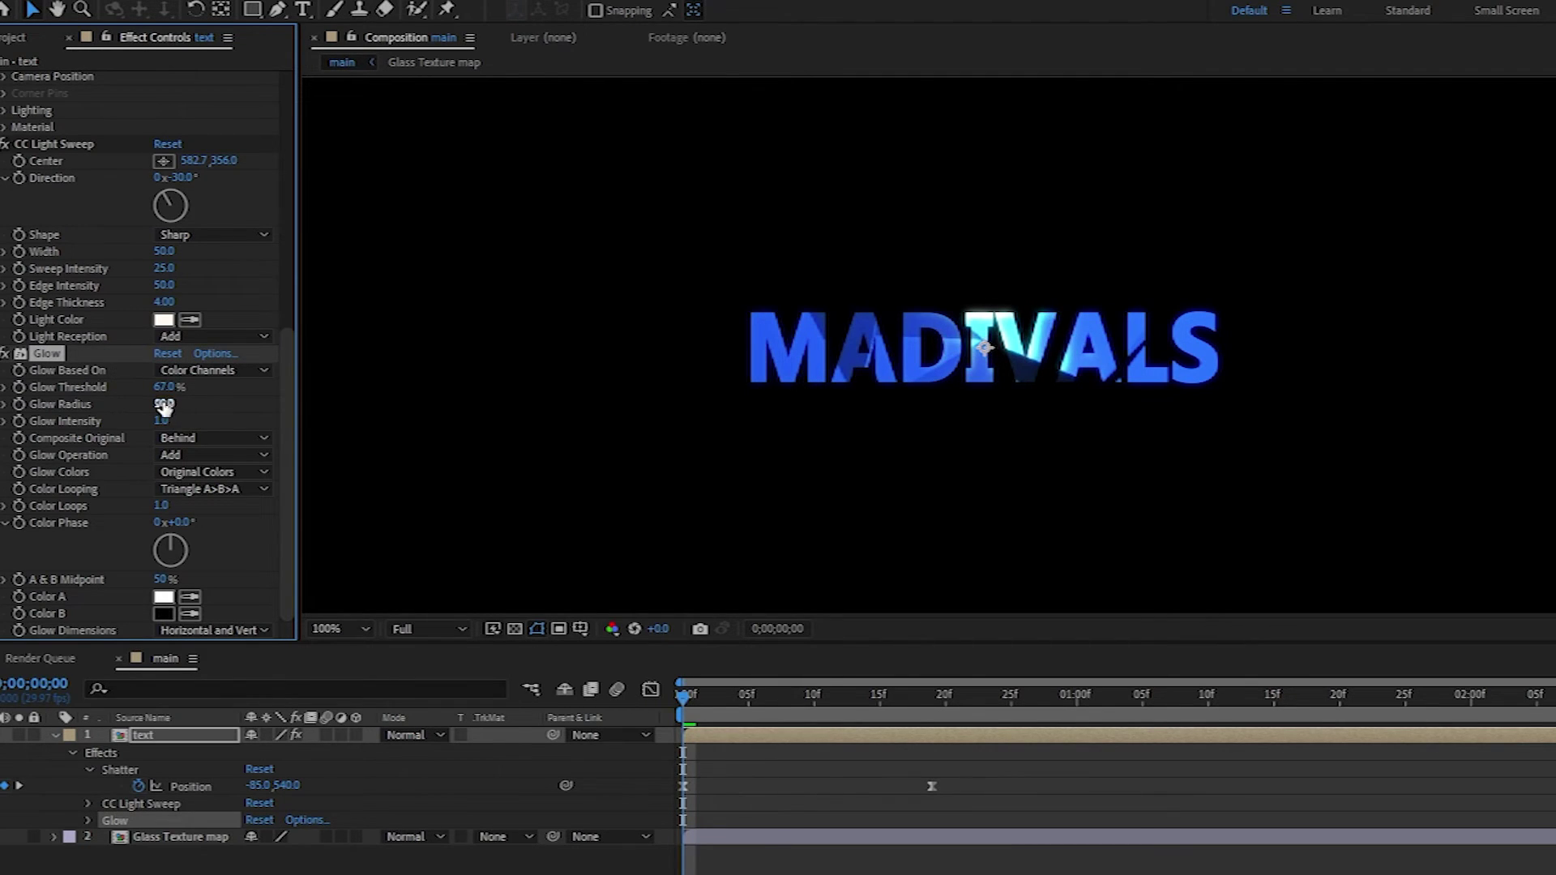
{"action": "type", "text": "23"}
{"action": "key", "text": "Return"}
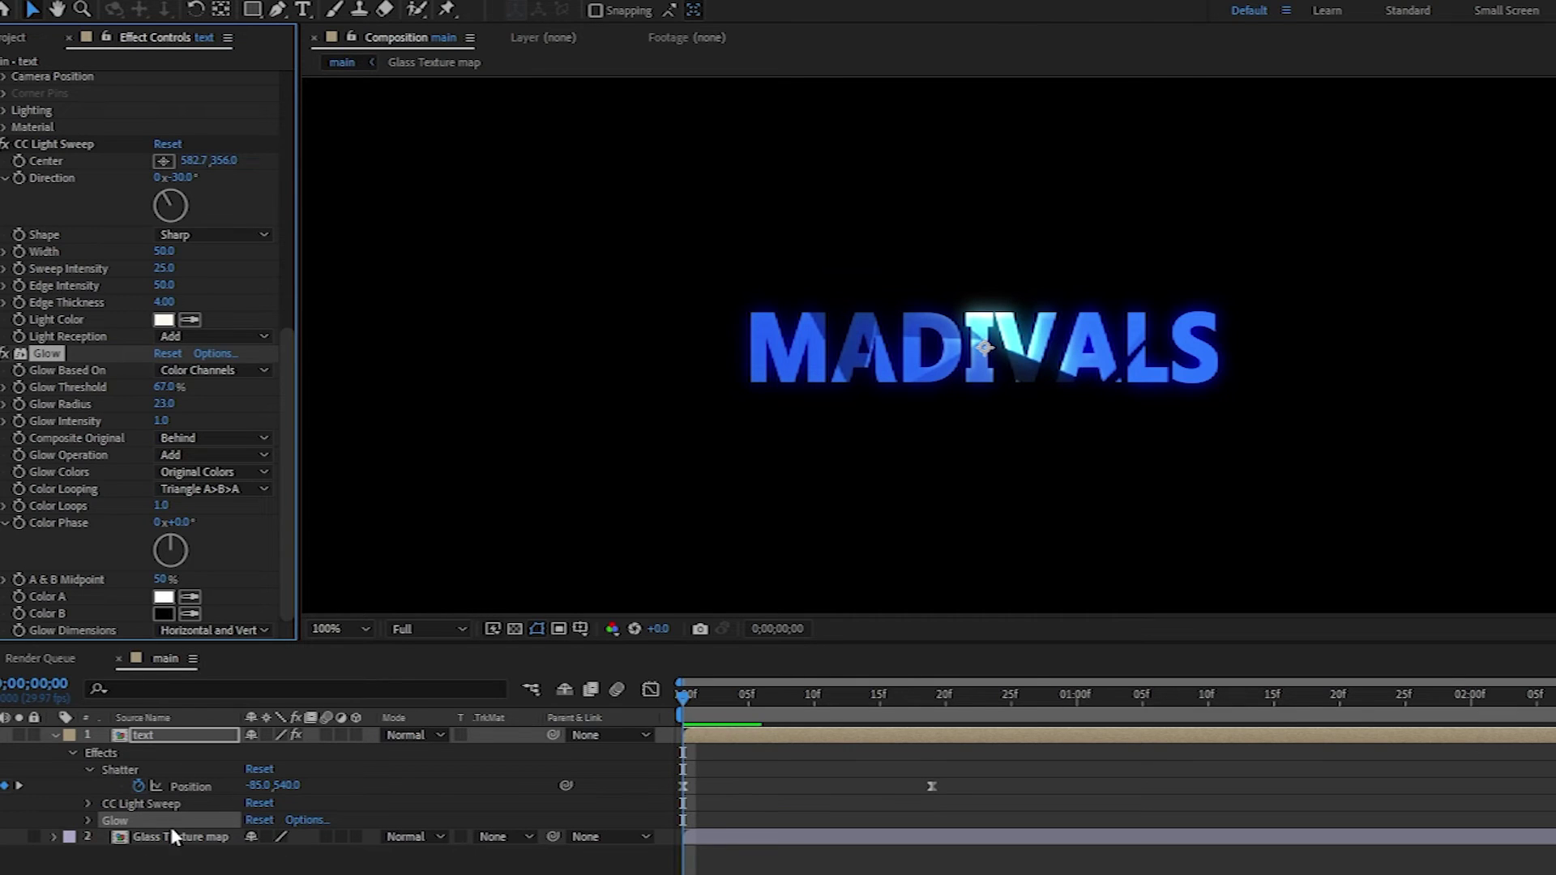
{"action": "left_click", "coordinate": [99, 854]}
{"action": "left_click", "coordinate": [54, 734]}
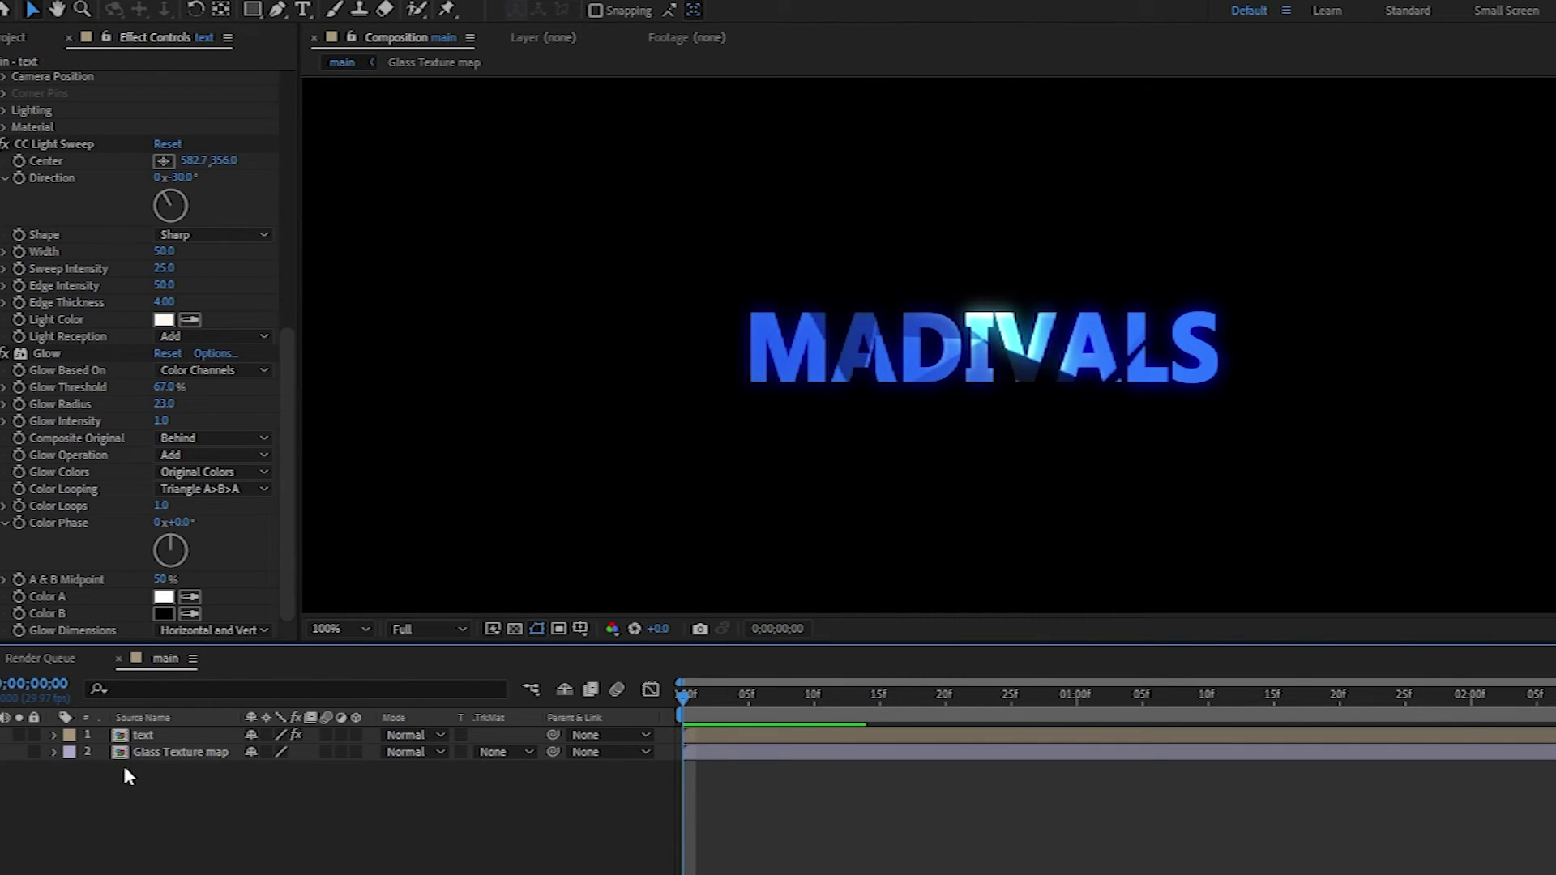
{"action": "key", "text": "space"}
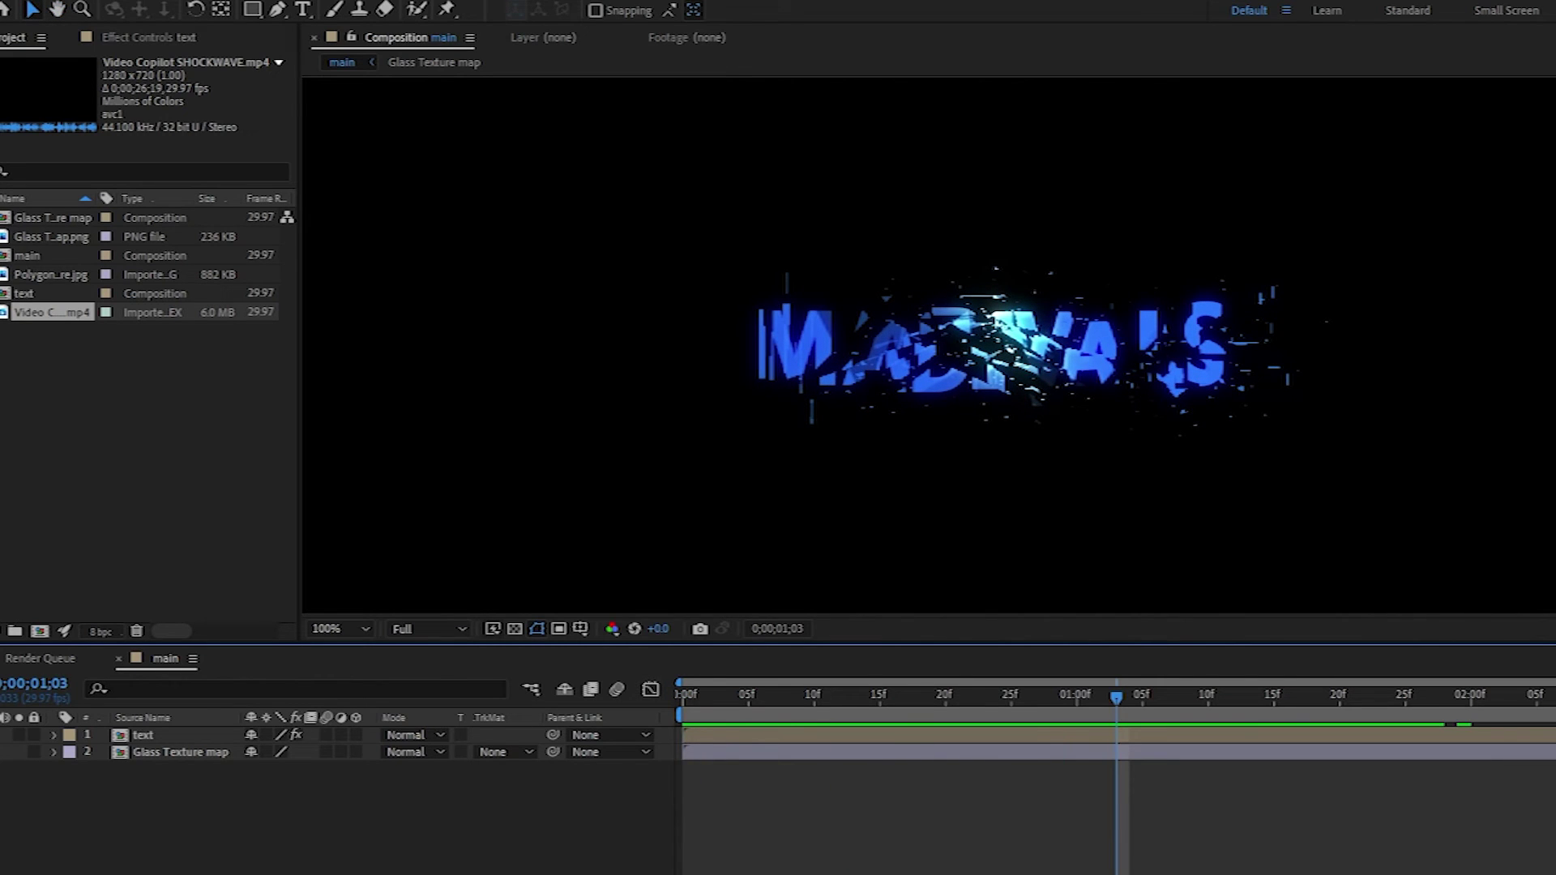
- Keyframe the text layer's scale at the start of the composition with a value of 61%
{"action": "left_click", "coordinate": [188, 736]}
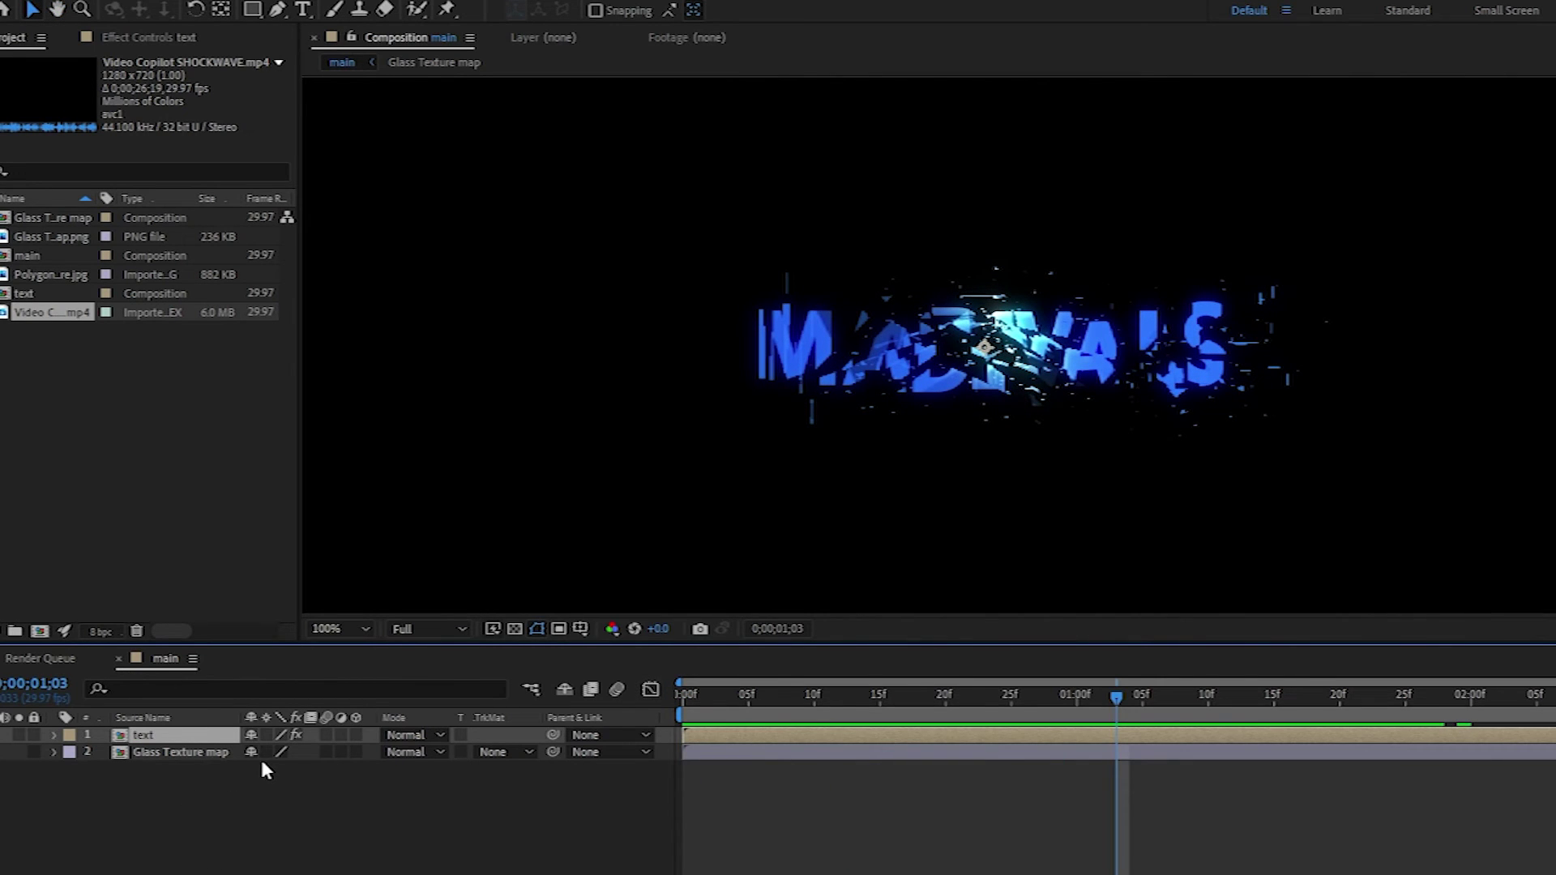
{"action": "key", "text": "s"}
{"action": "left_click_drag", "start_coordinate": [696, 697], "coordinate": [550, 703]}
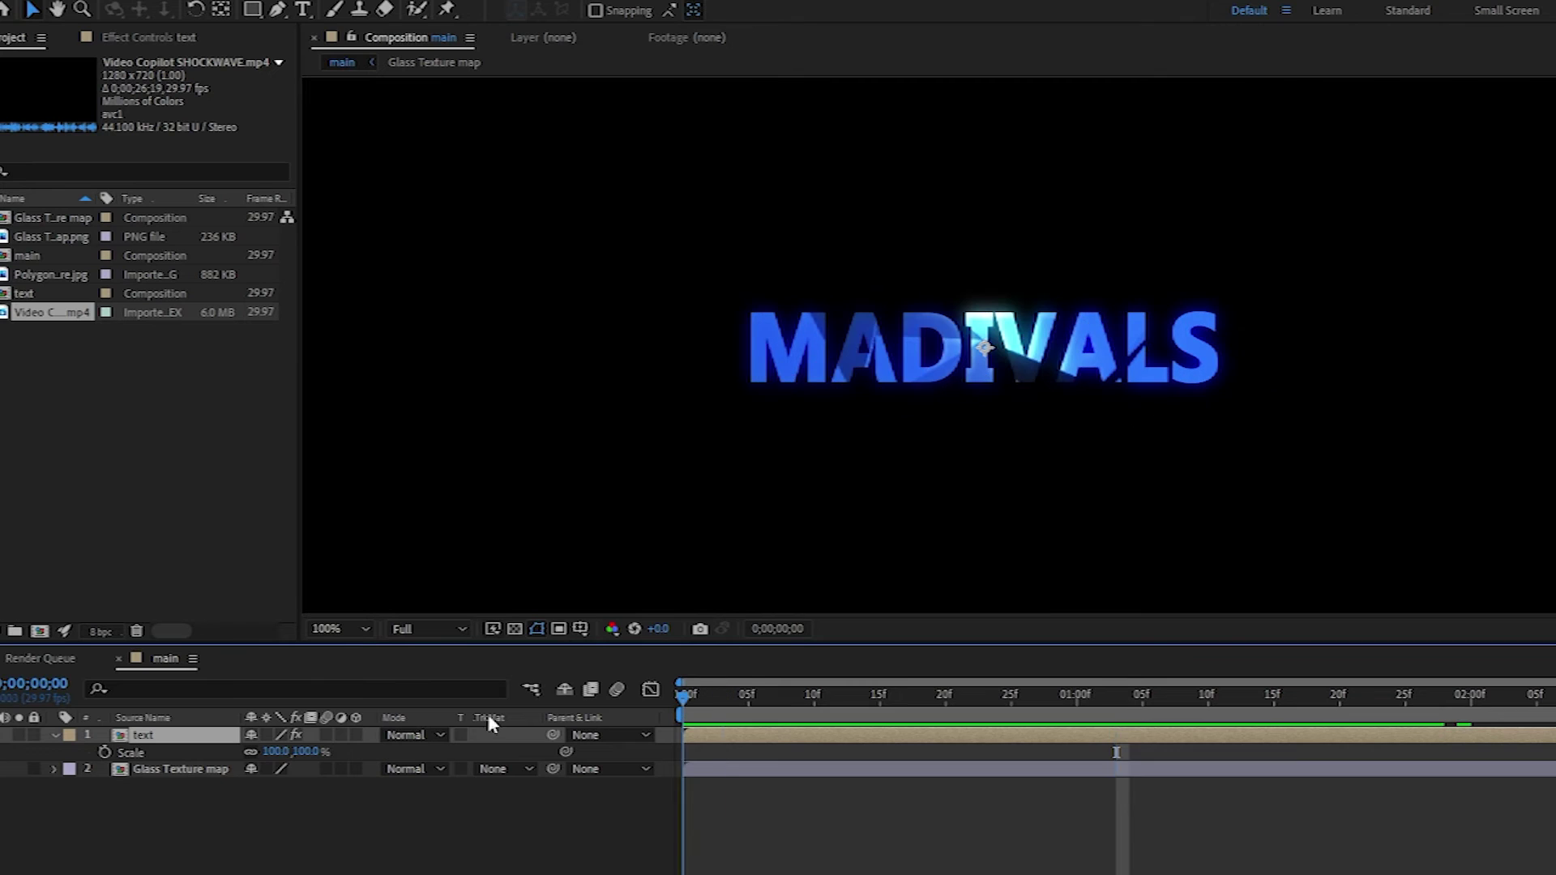
{"action": "left_click", "coordinate": [104, 752]}
{"action": "left_click_drag", "start_coordinate": [276, 752], "coordinate": [247, 752]}
- Fit the composition view, add a 224% scale keyframe for the text layer at 0;00;00;05 and preview the motion
{"action": "left_click_drag", "start_coordinate": [707, 692], "coordinate": [750, 688]}
{"action": "left_click", "coordinate": [364, 628]}
{"action": "left_click", "coordinate": [351, 290]}
{"action": "left_click_drag", "start_coordinate": [274, 752], "coordinate": [575, 747]}
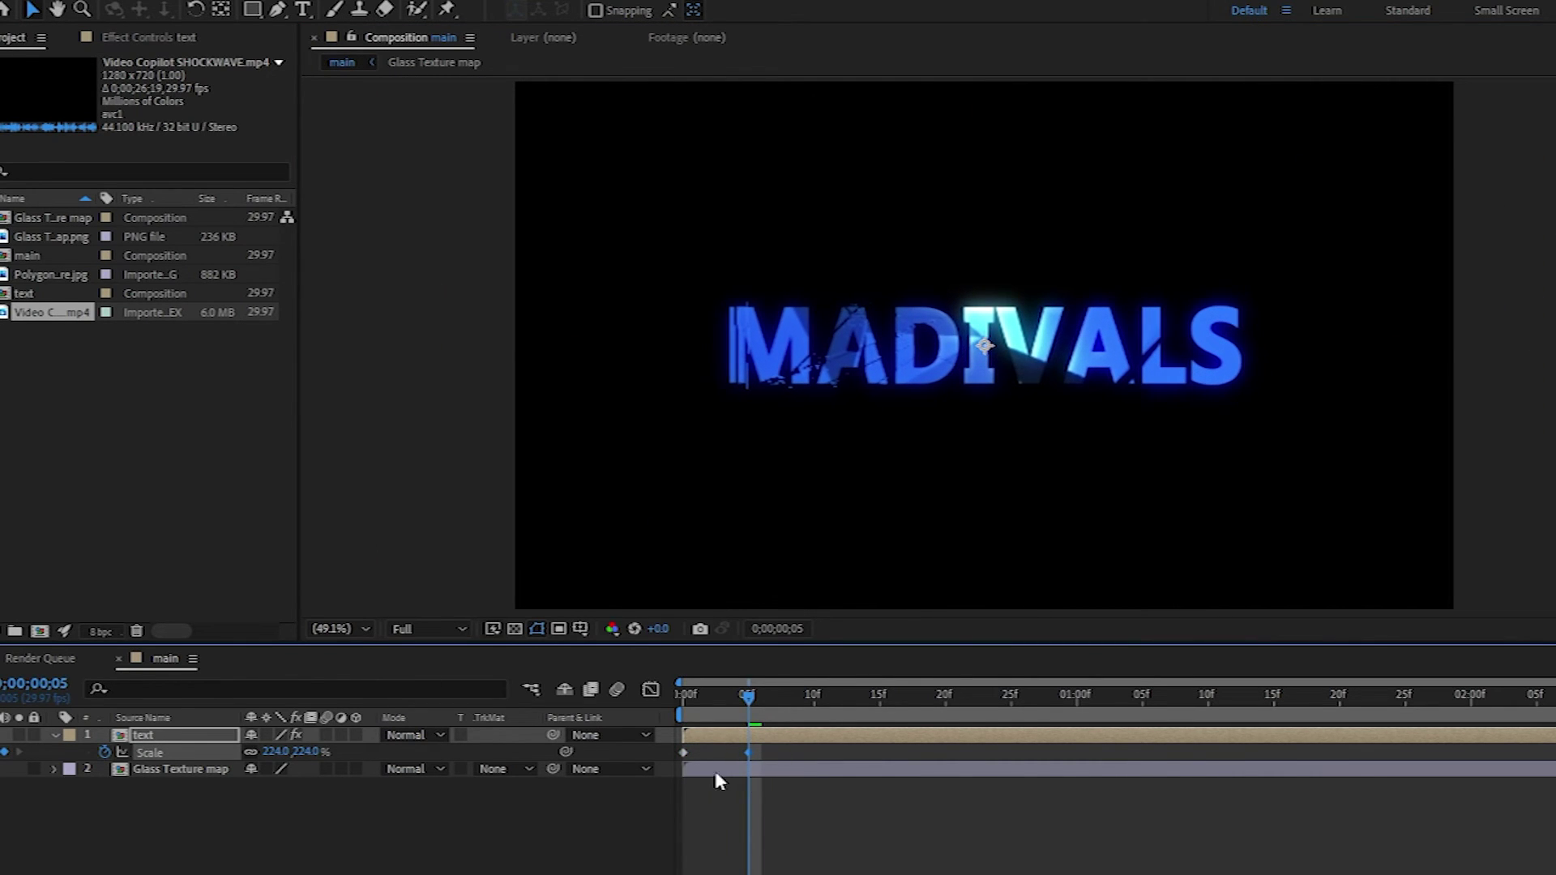
{"action": "key", "text": "space"}
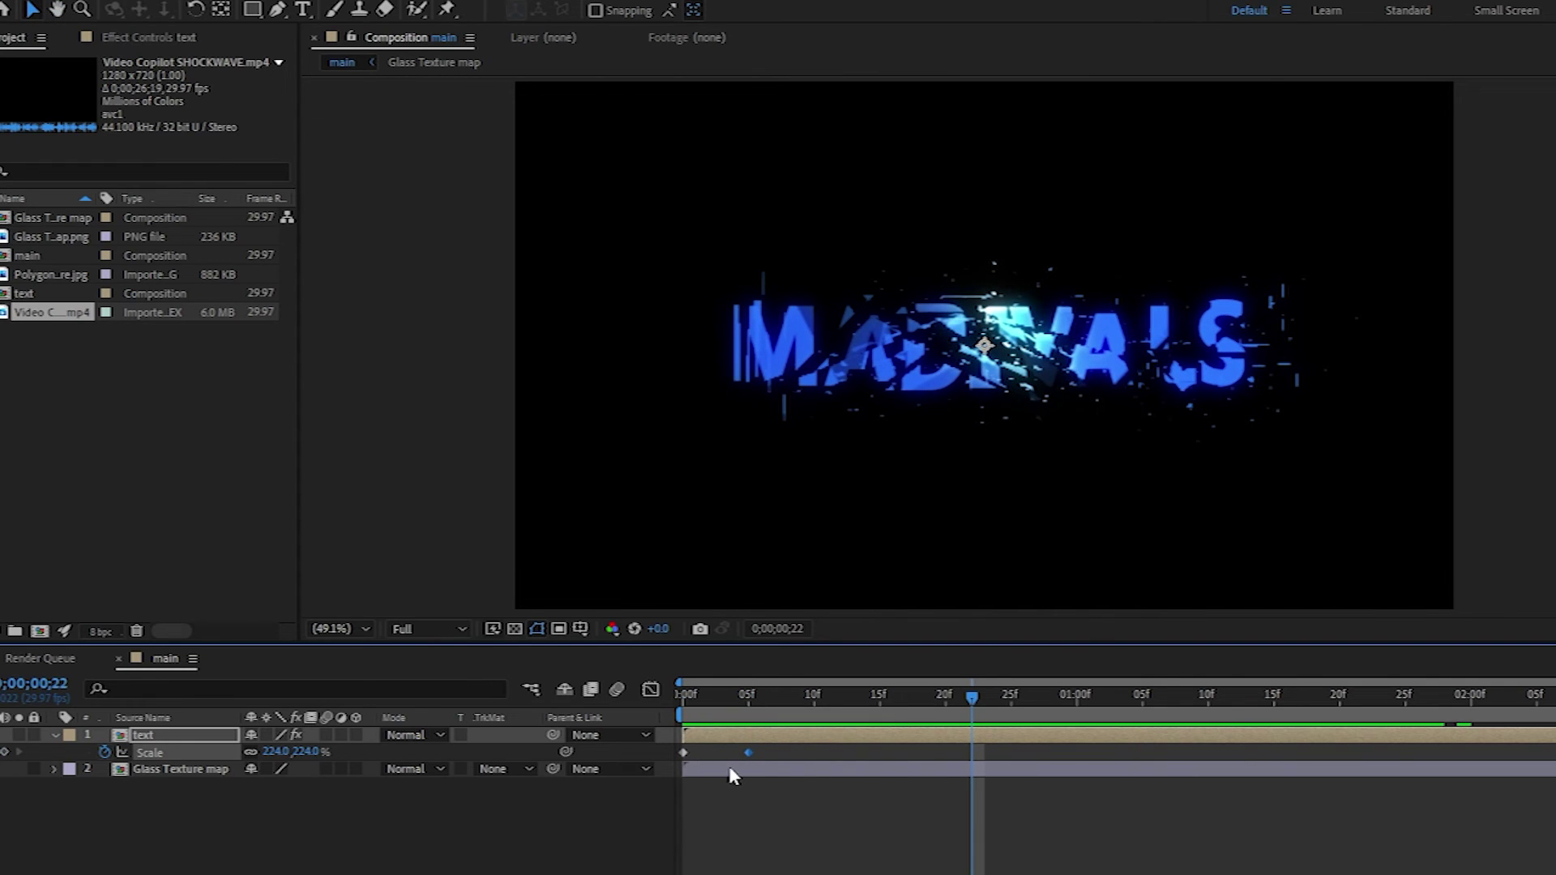
- Ease both Scale keyframes and reshape their speed graph to peak at about 4000 %/sec around frame 1
{"action": "left_click_drag", "start_coordinate": [790, 762], "coordinate": [672, 741]}
{"action": "left_click", "coordinate": [649, 690]}
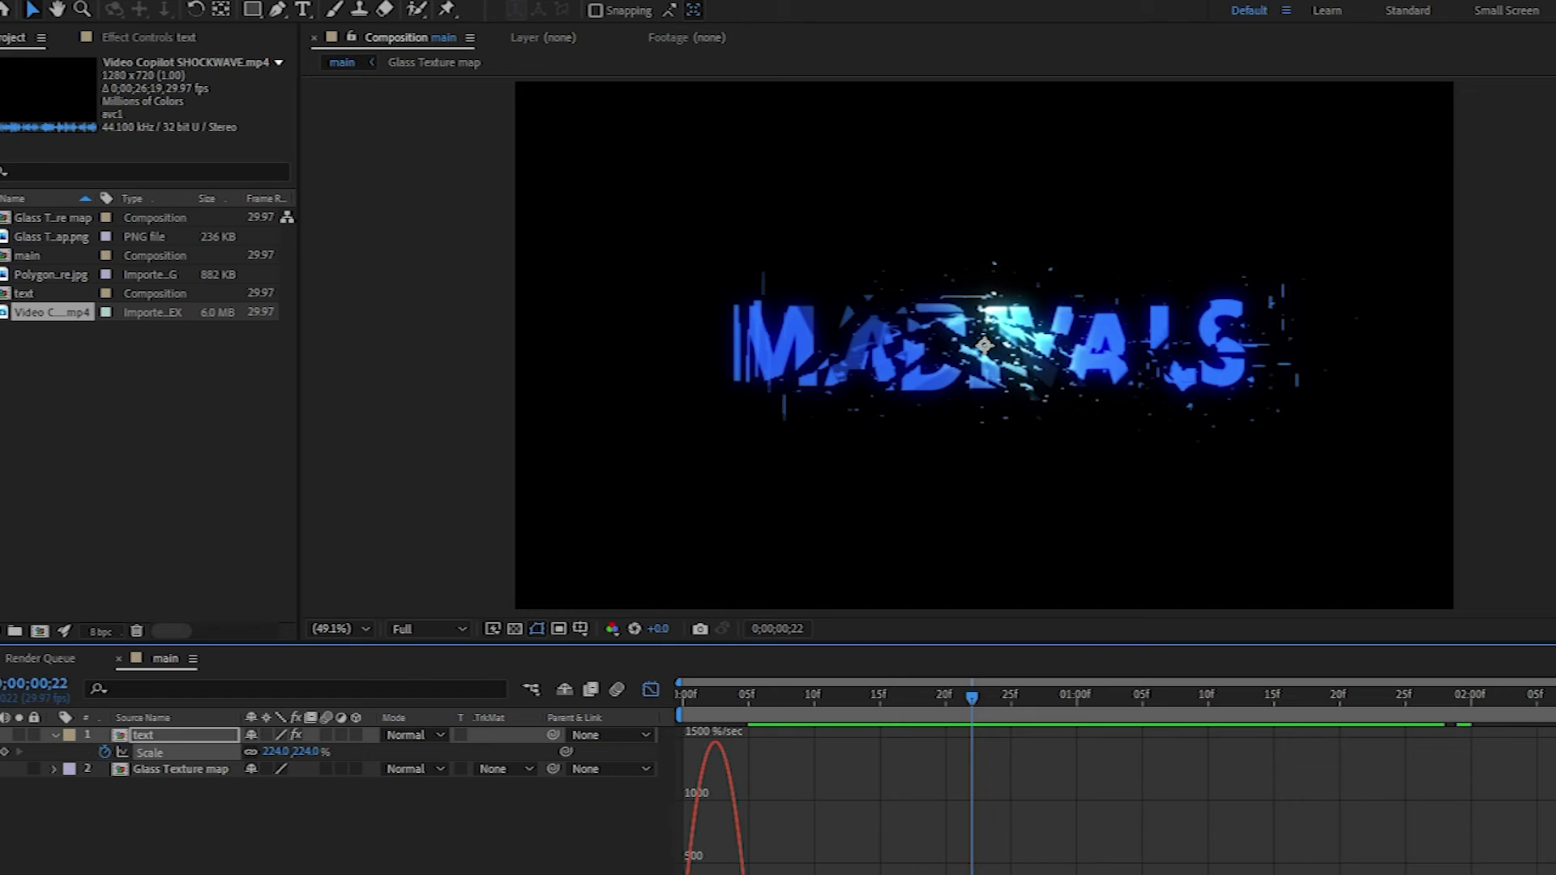
{"action": "key", "text": "equal"}
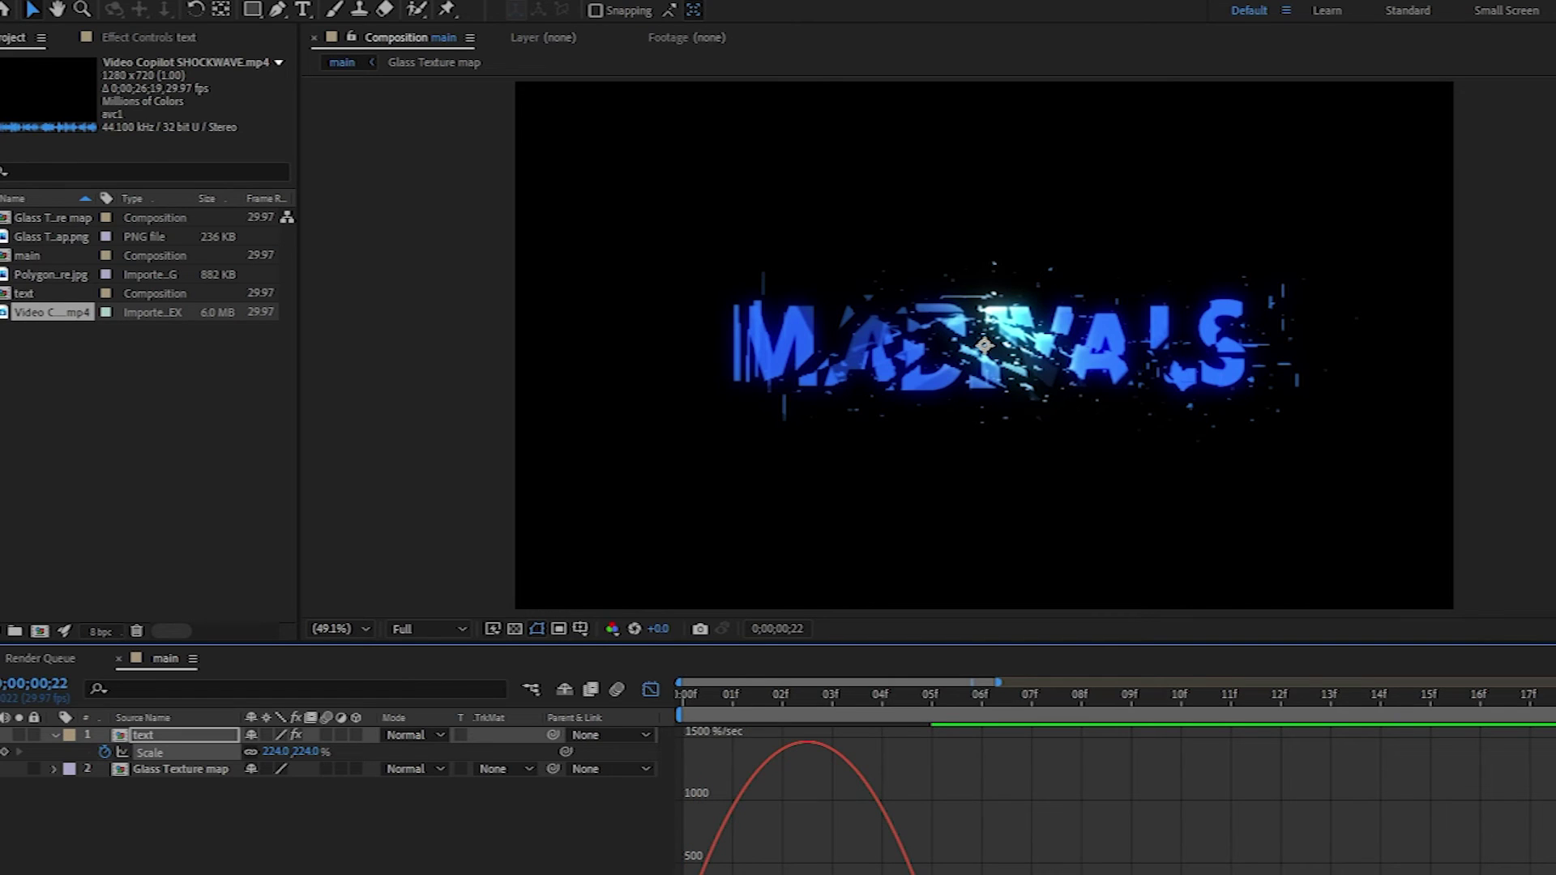
{"action": "left_click_drag", "start_coordinate": [849, 874], "coordinate": [768, 874]}
{"action": "key", "text": "space"}
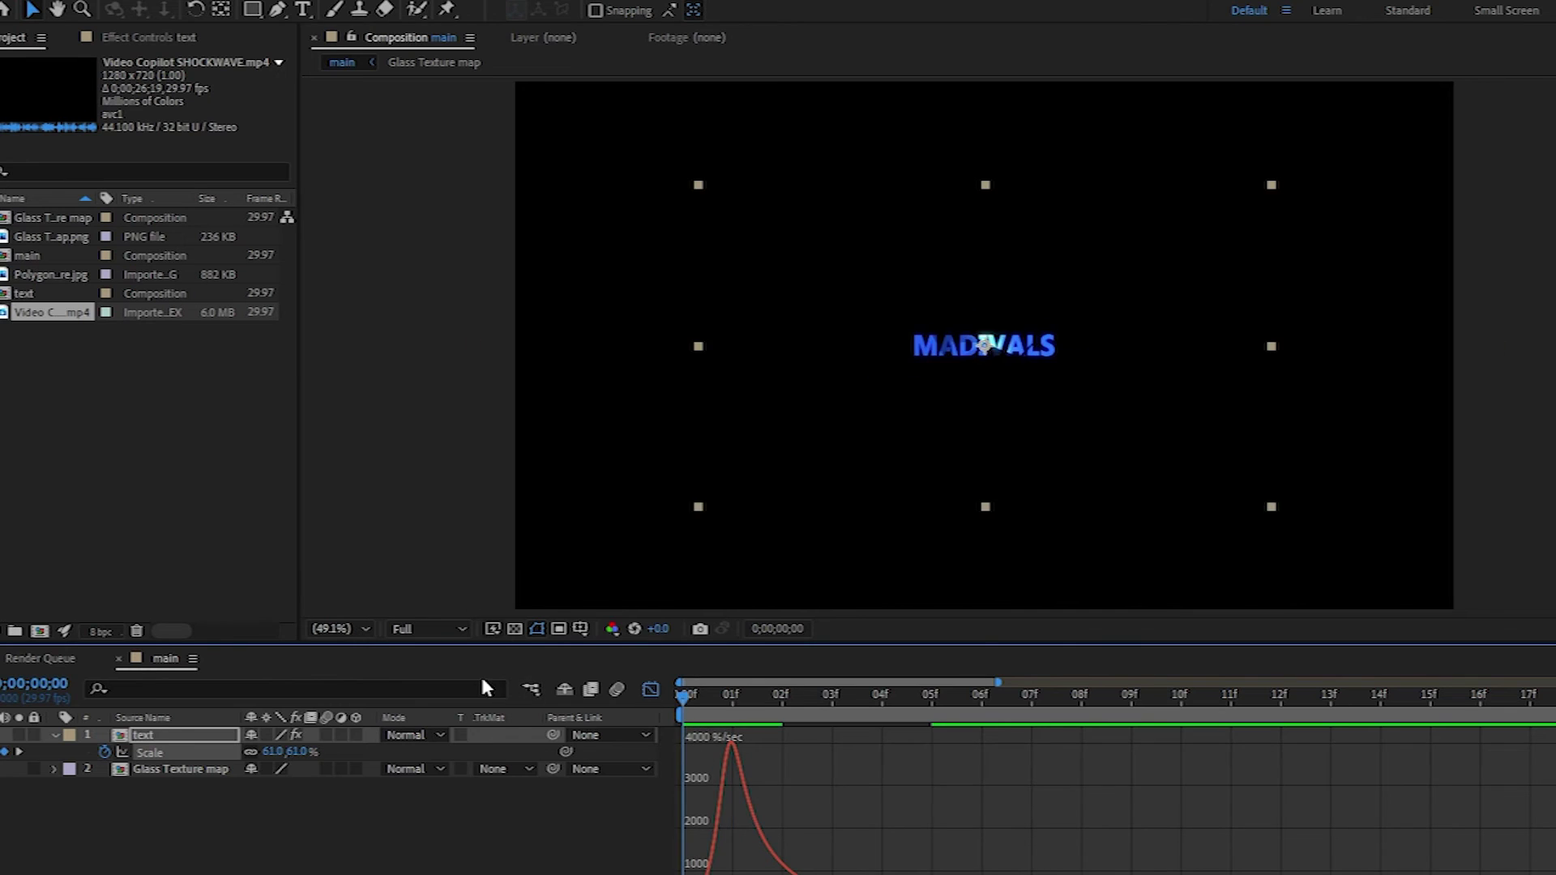
{"action": "left_click", "coordinate": [170, 820]}
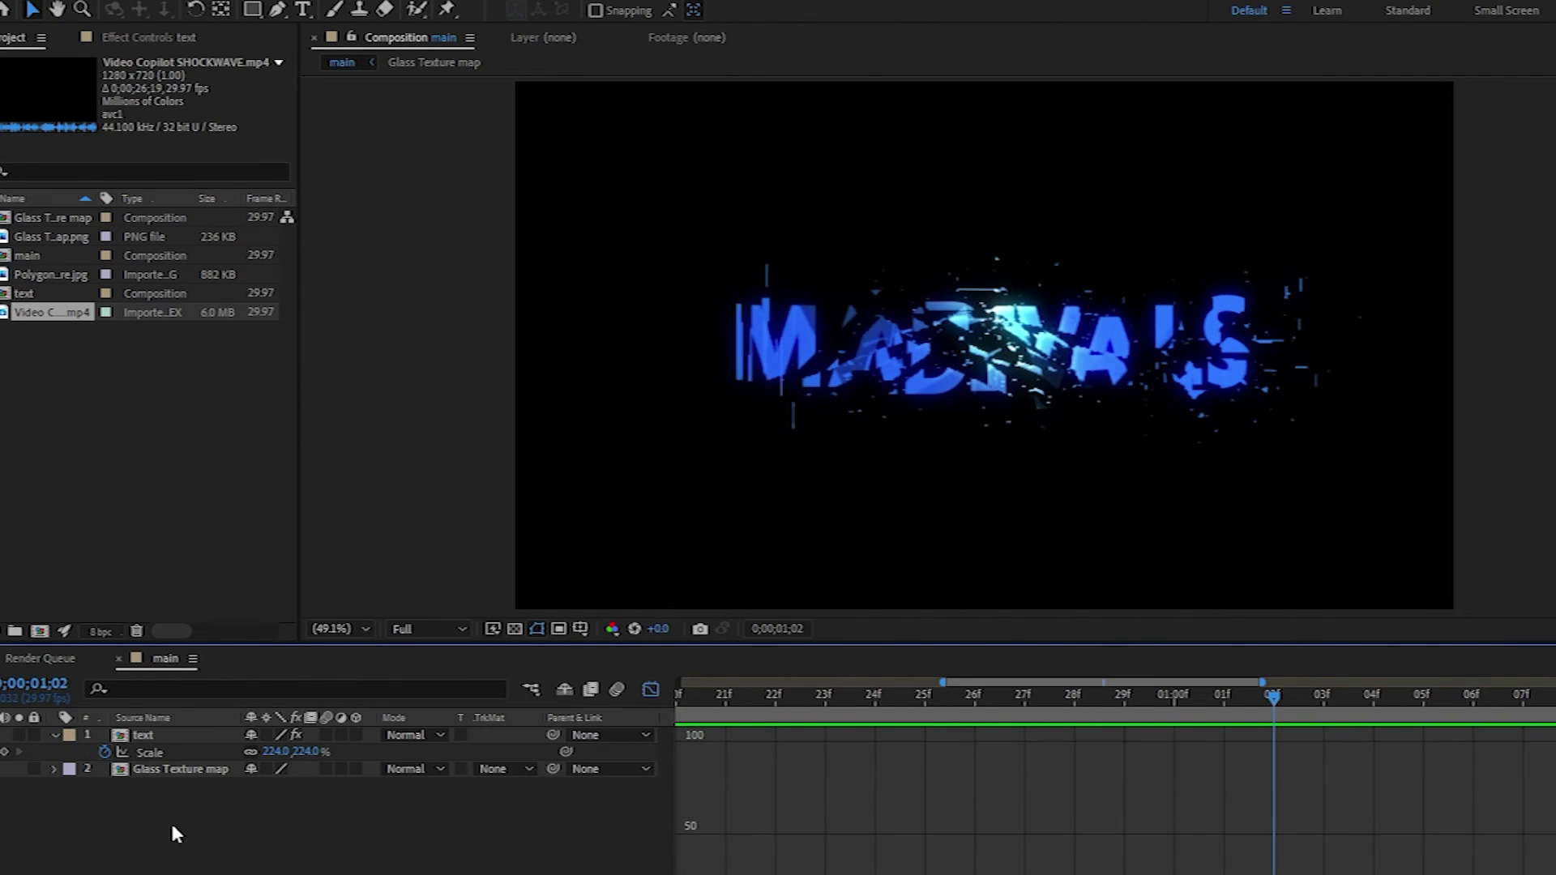
{"action": "left_click", "coordinate": [651, 689]}
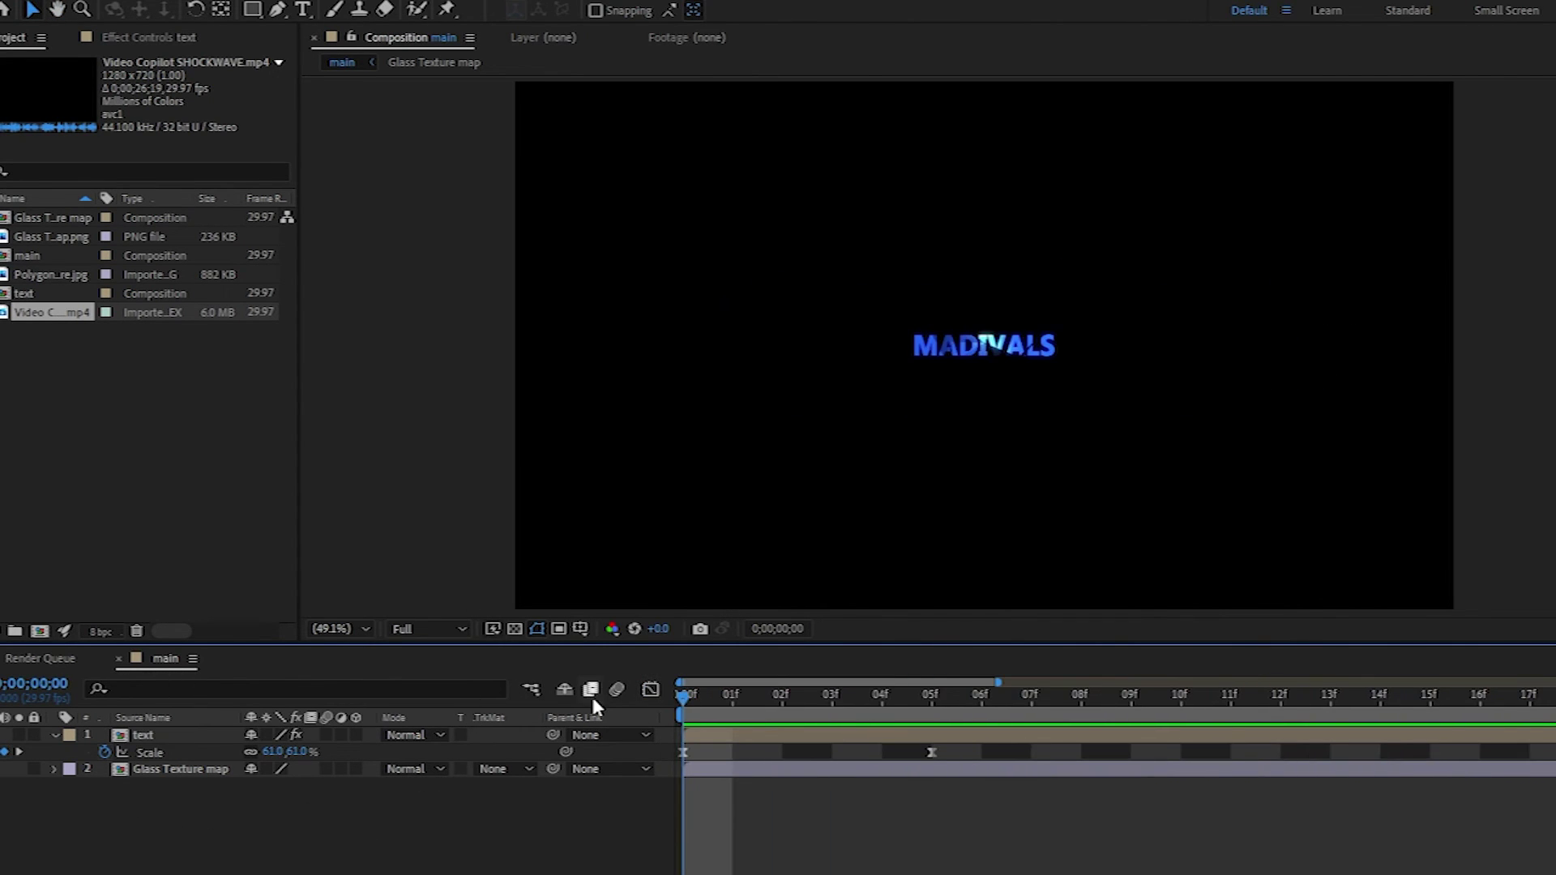
{"action": "key", "text": "minus"}
{"action": "key", "text": "minus"}
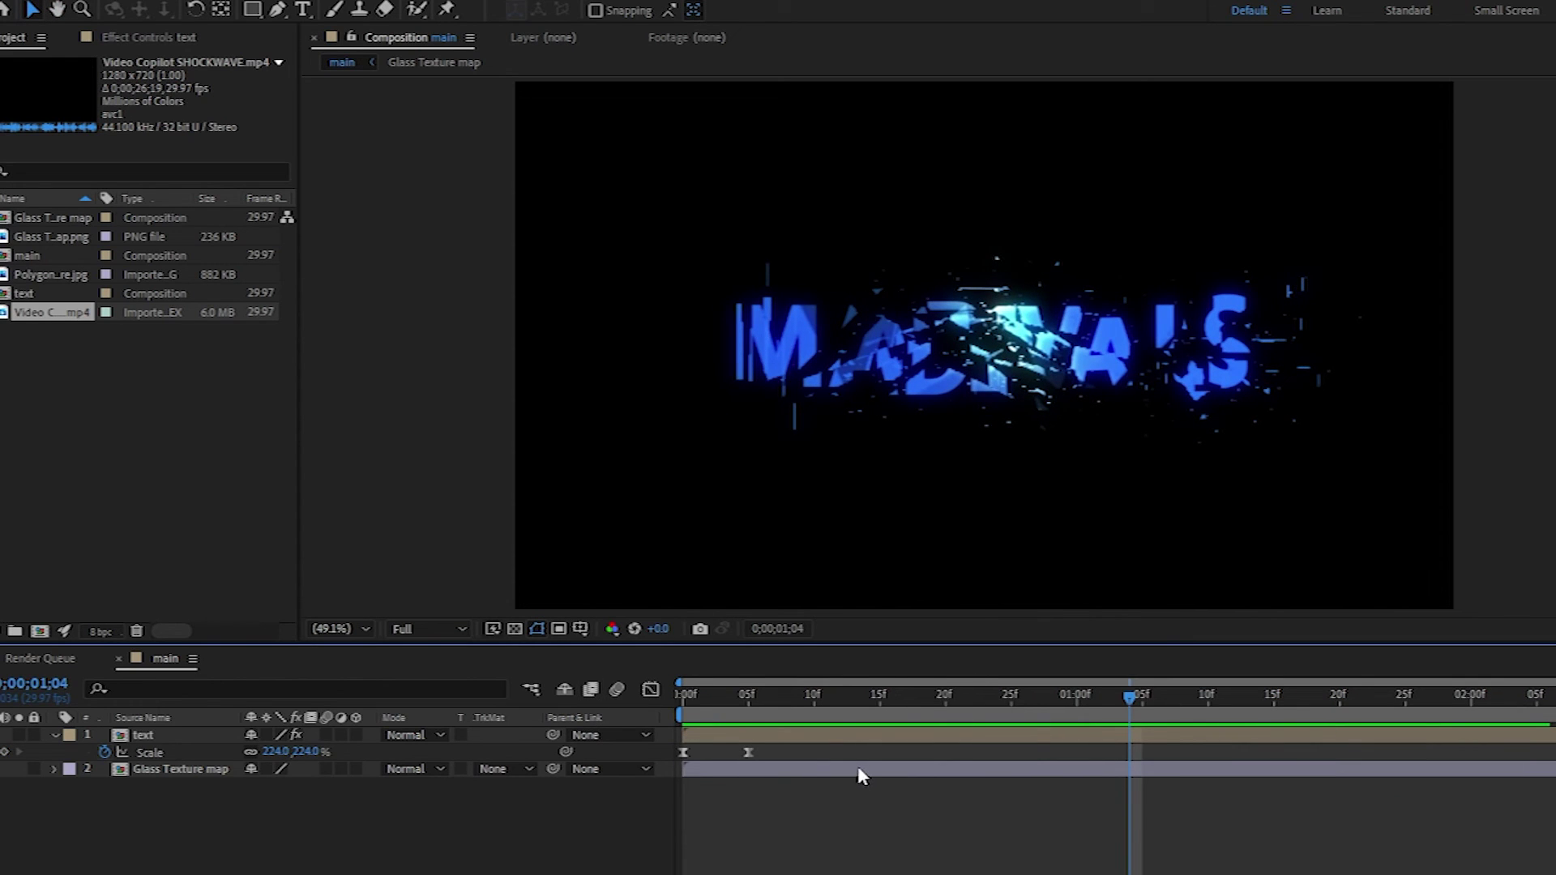
- Play the title's scale-up and shatter animation from the first frame to check the timing
{"action": "left_click_drag", "start_coordinate": [727, 698], "coordinate": [472, 702]}
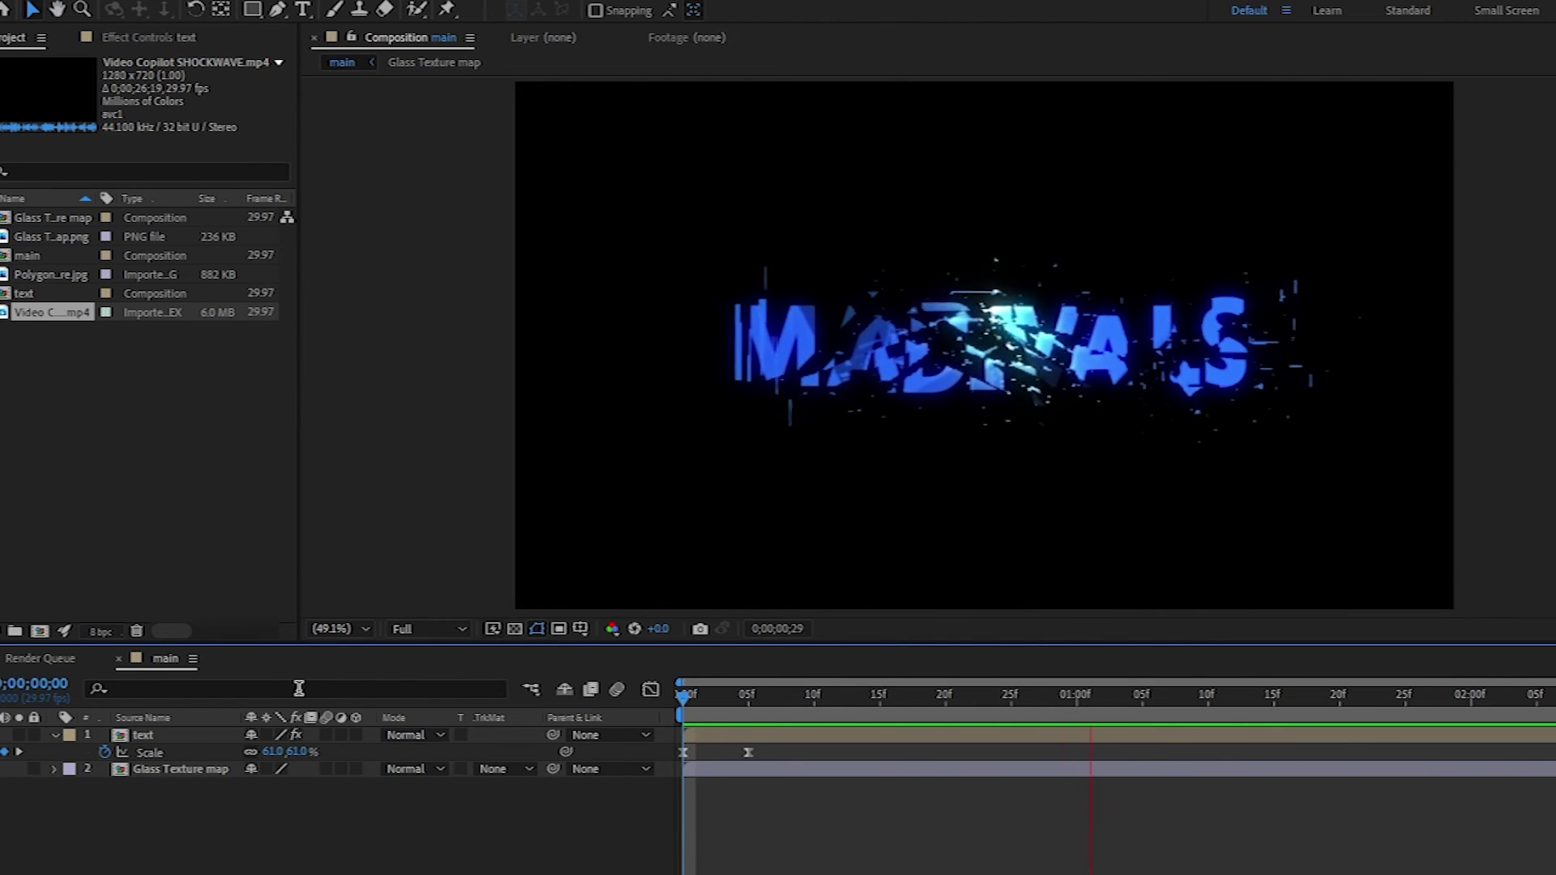
{"action": "key", "text": "space"}
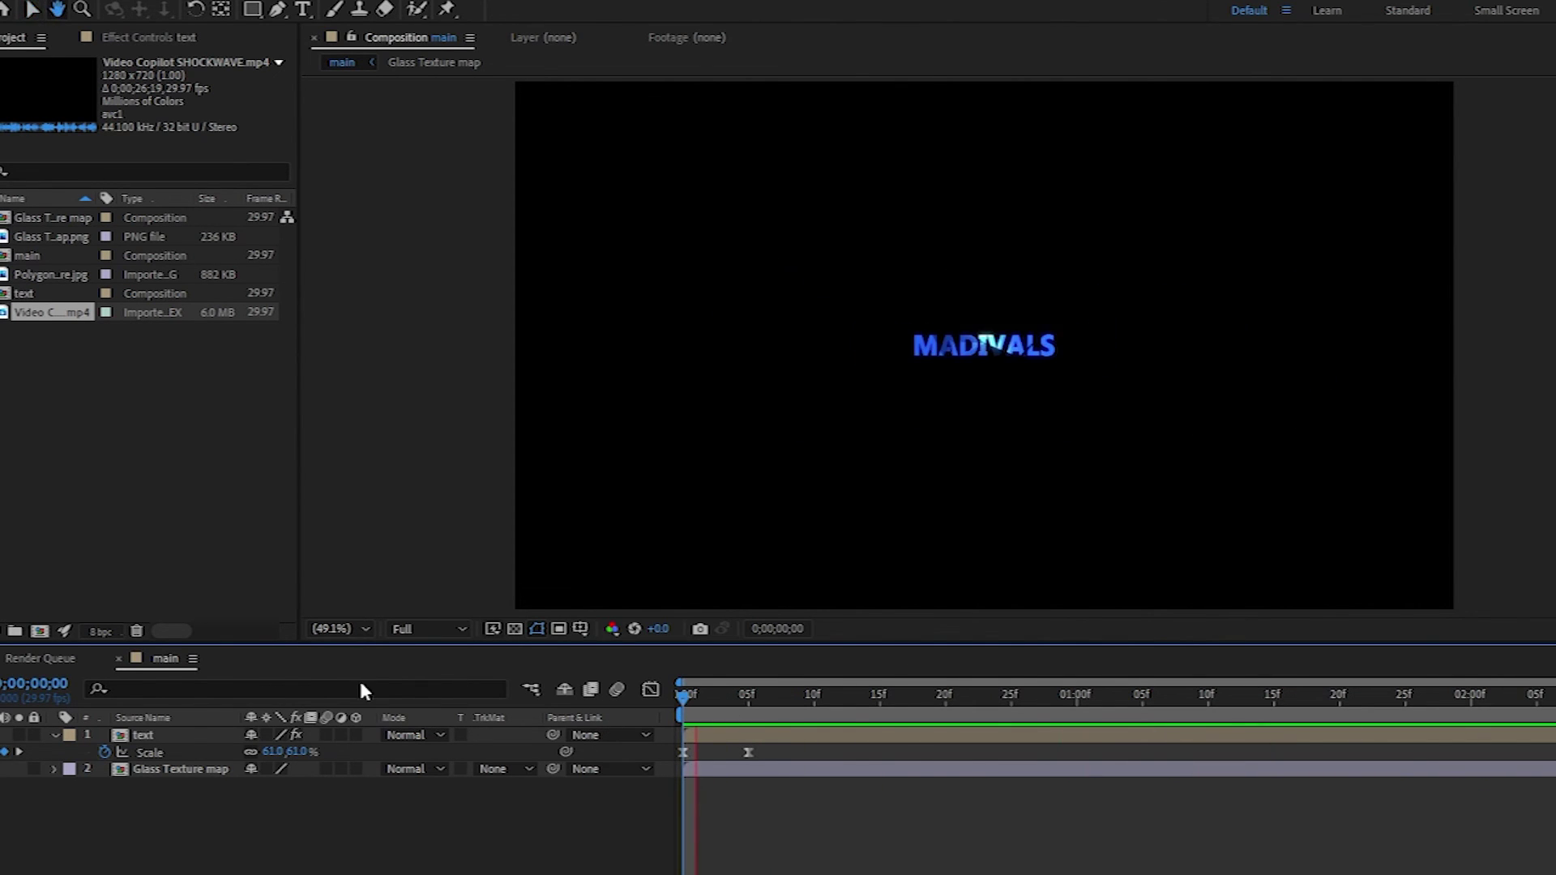
{"action": "key", "text": "space"}
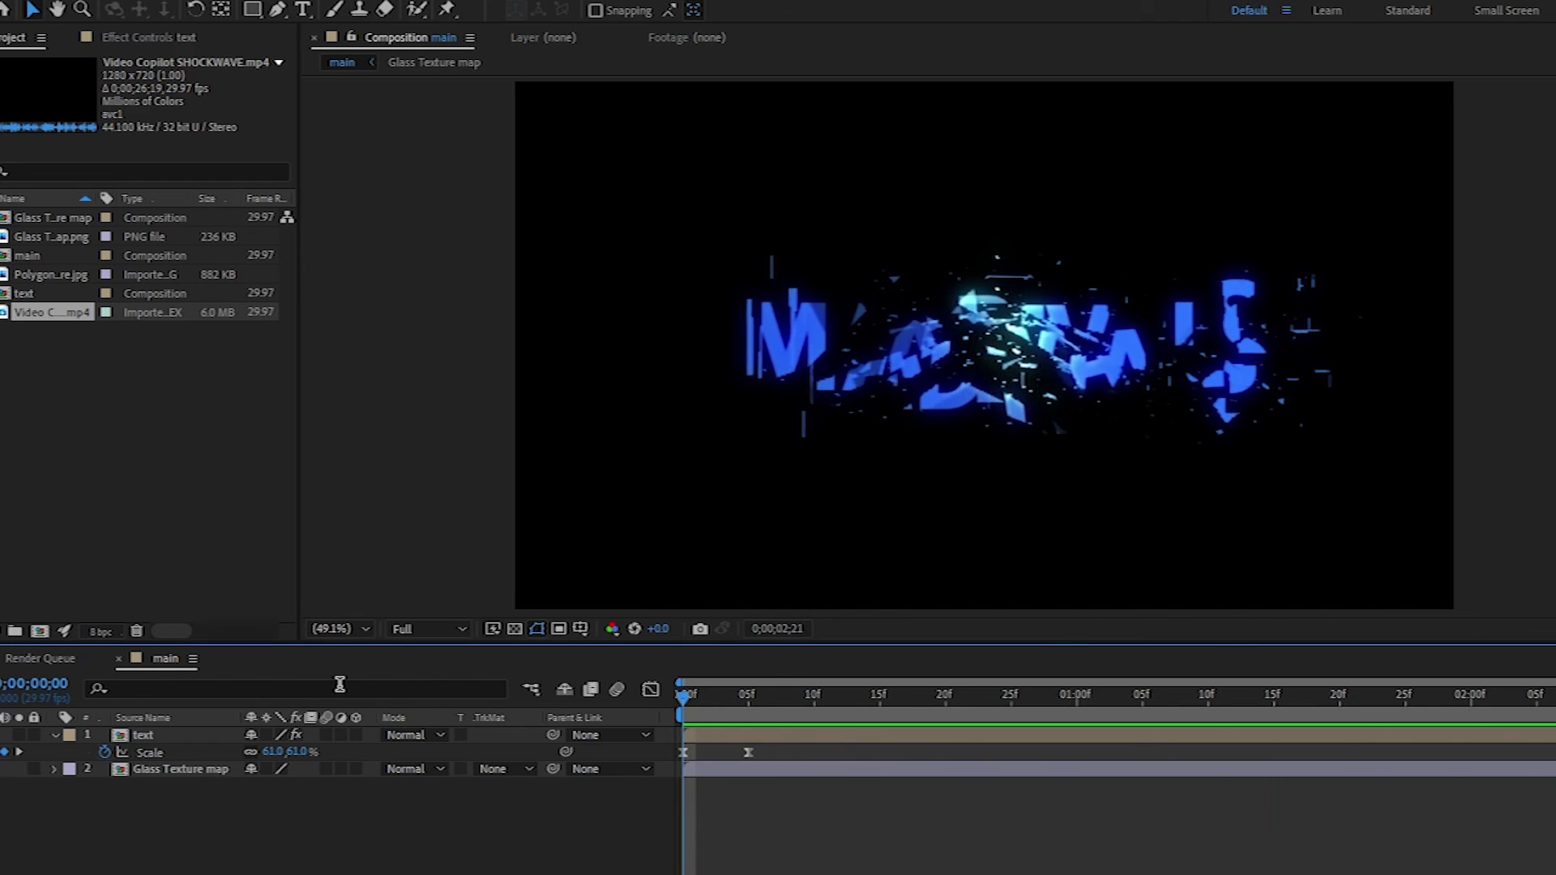
{"action": "key", "text": "space"}
{"action": "key", "text": "space"}
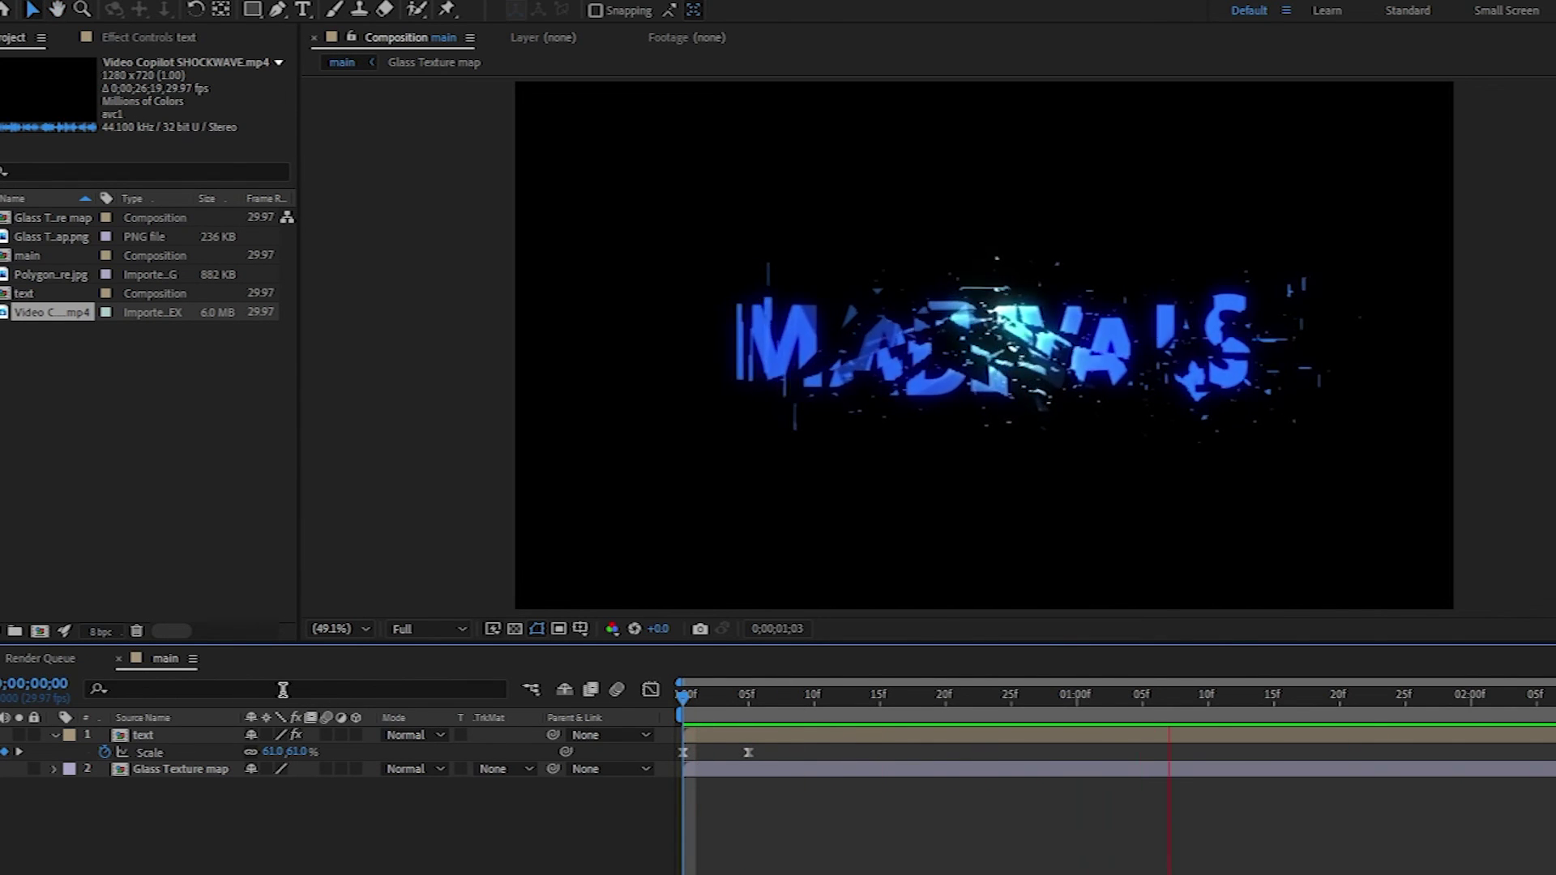